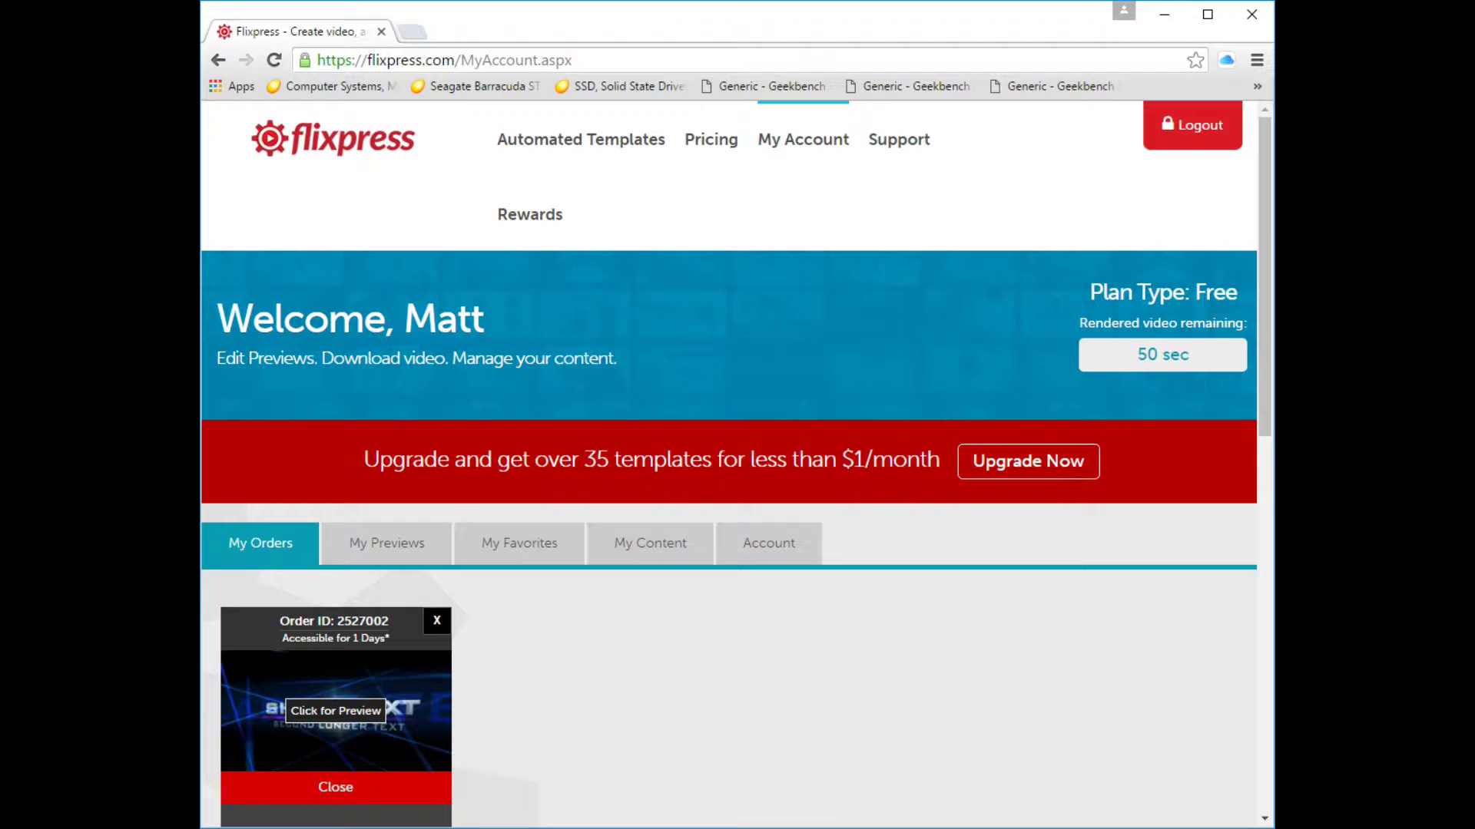
scroll(794, 653, "down", 1)
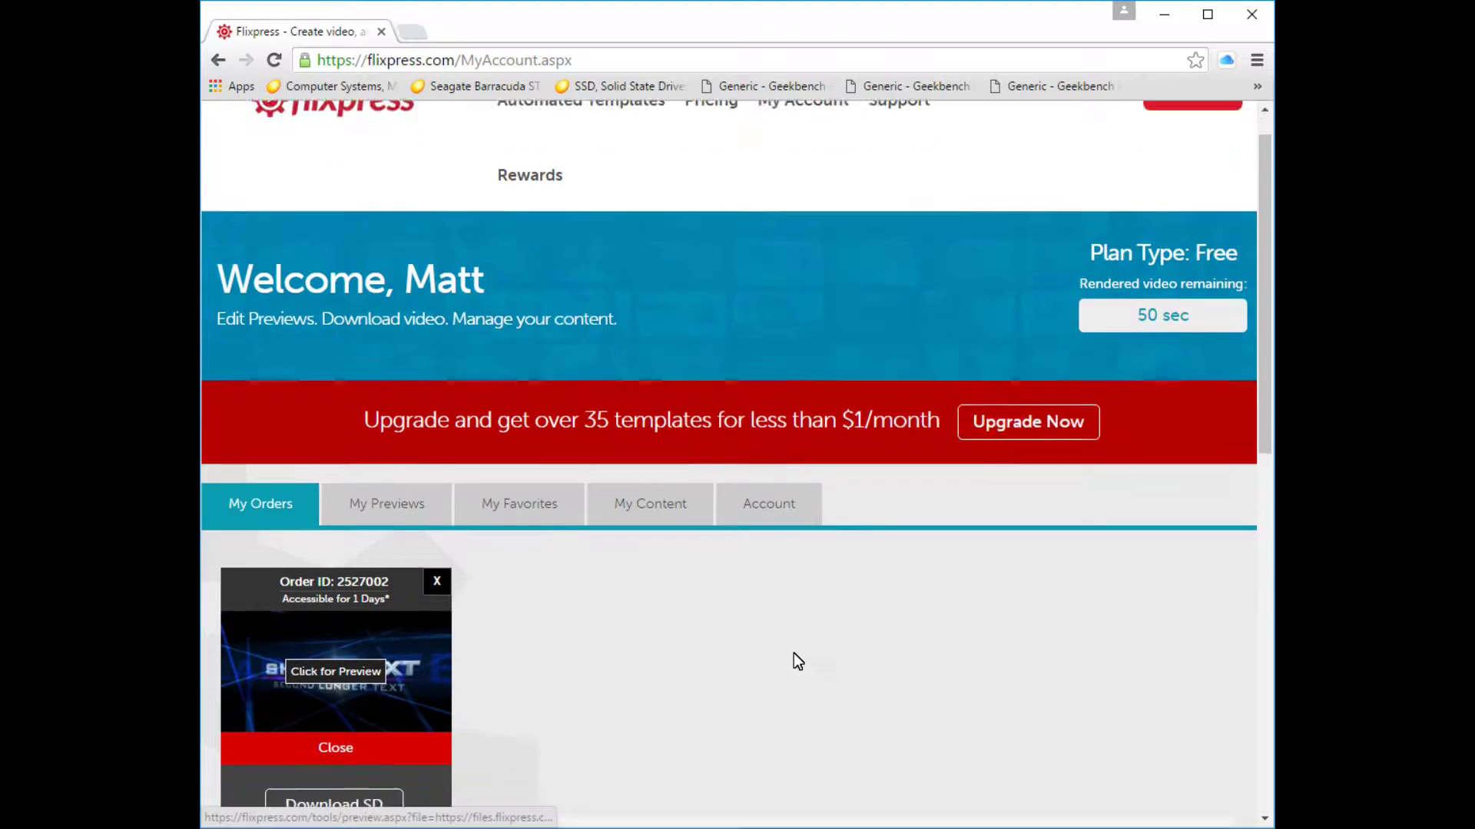
scroll(470, 690, "down", 1)
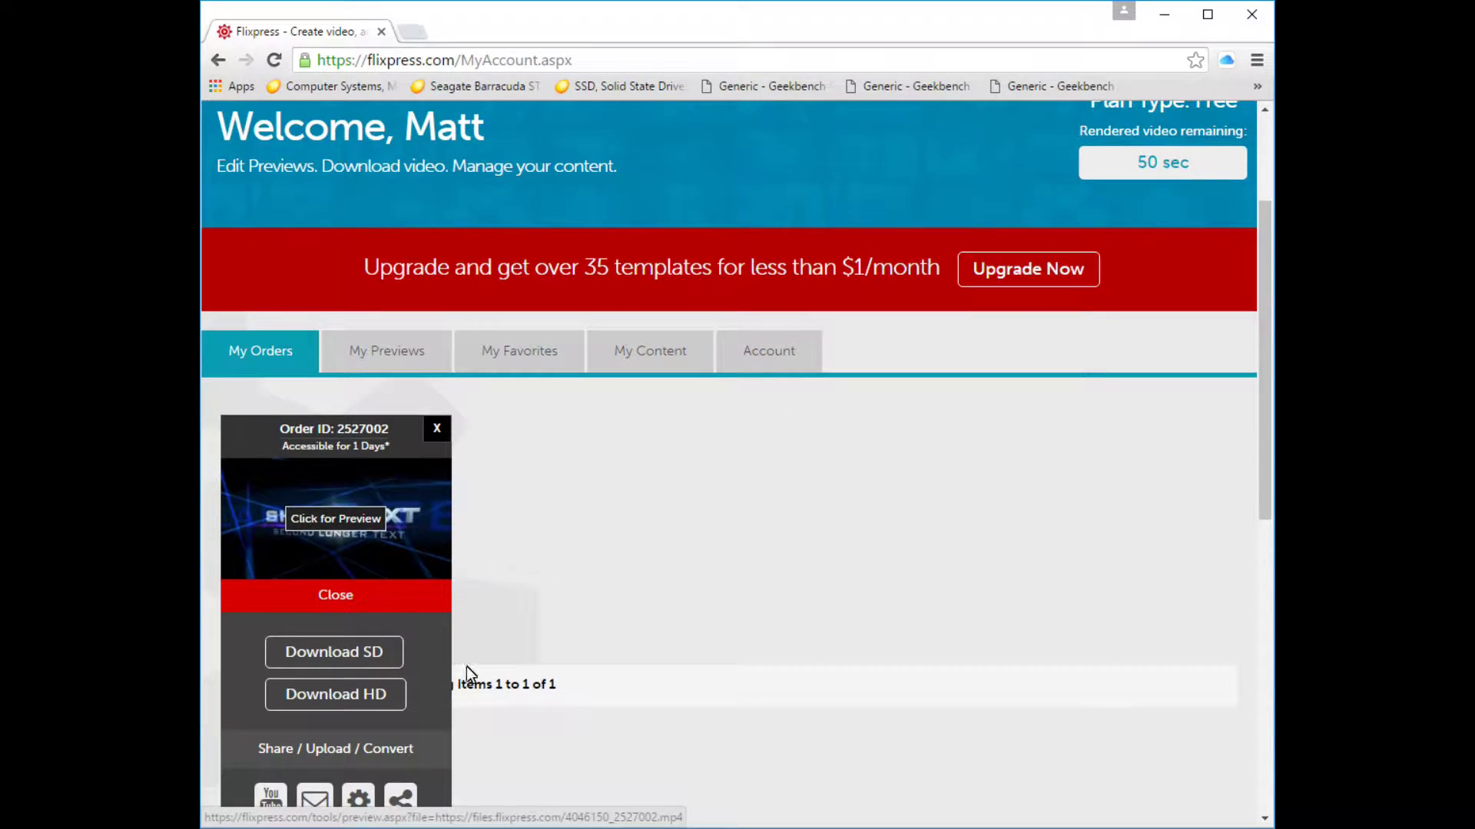
scroll(358, 675, "down", 1)
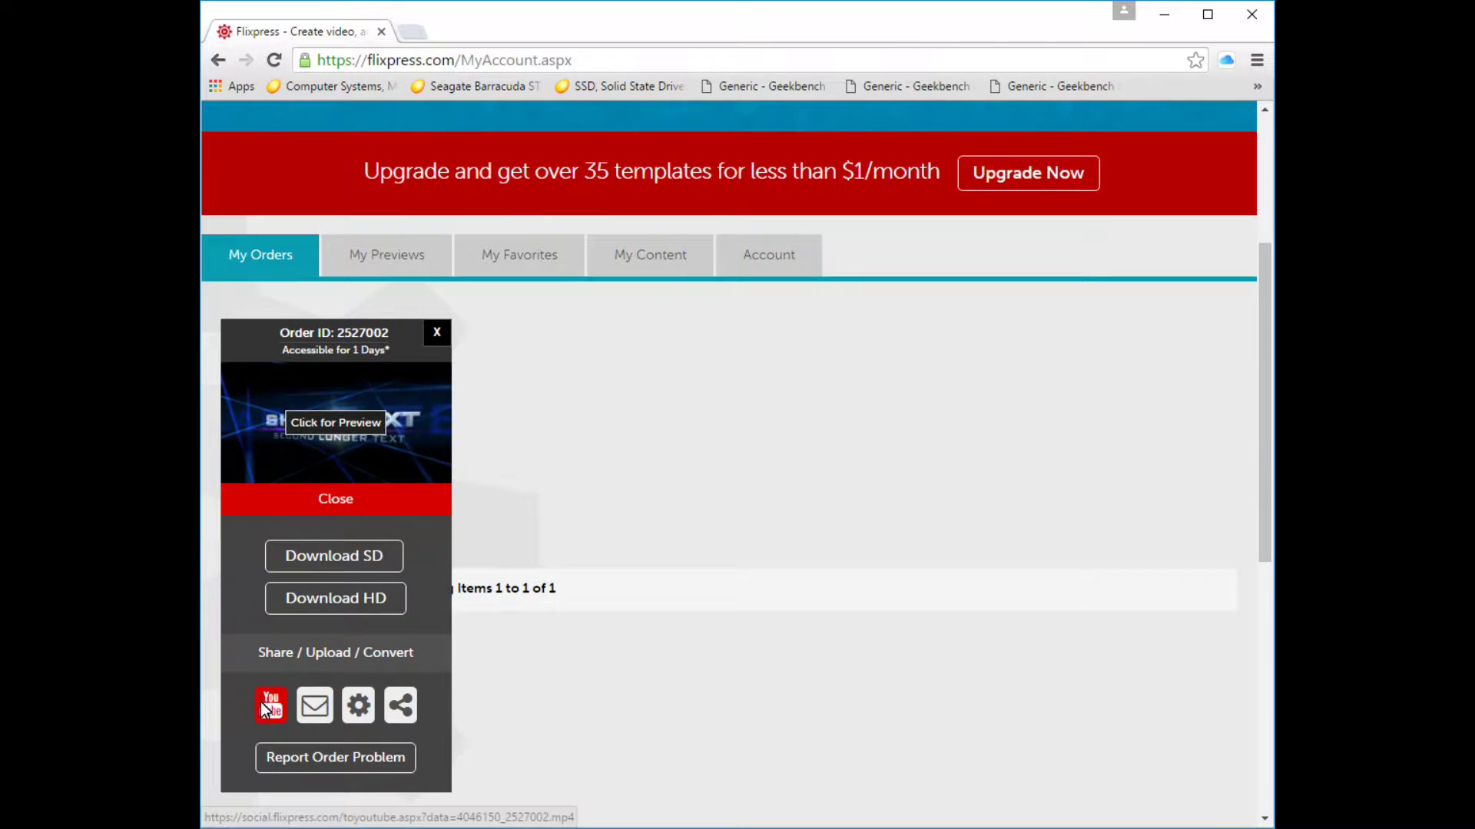
scroll(311, 476, "up", 2)
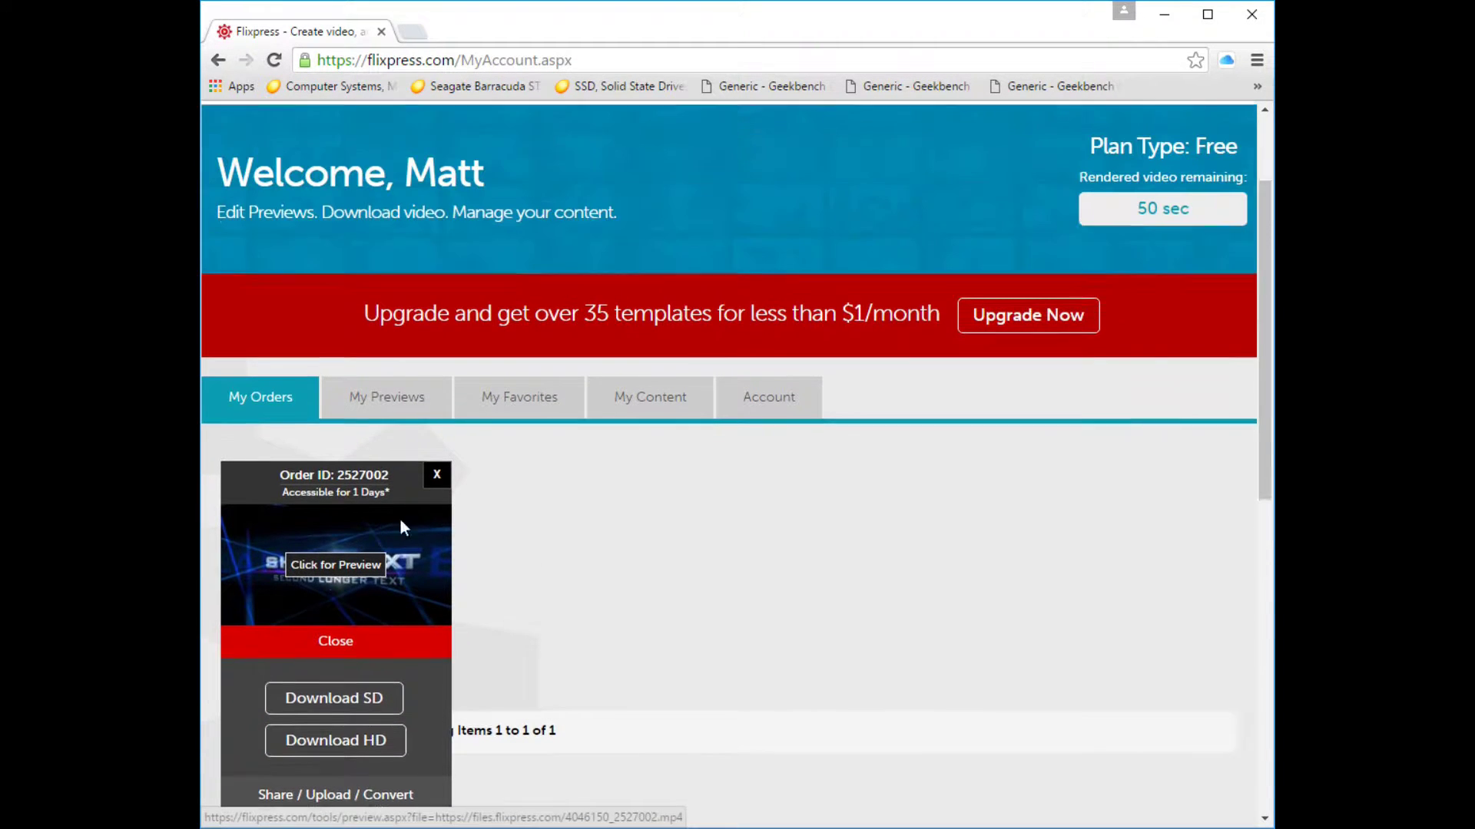
left_click(350, 614)
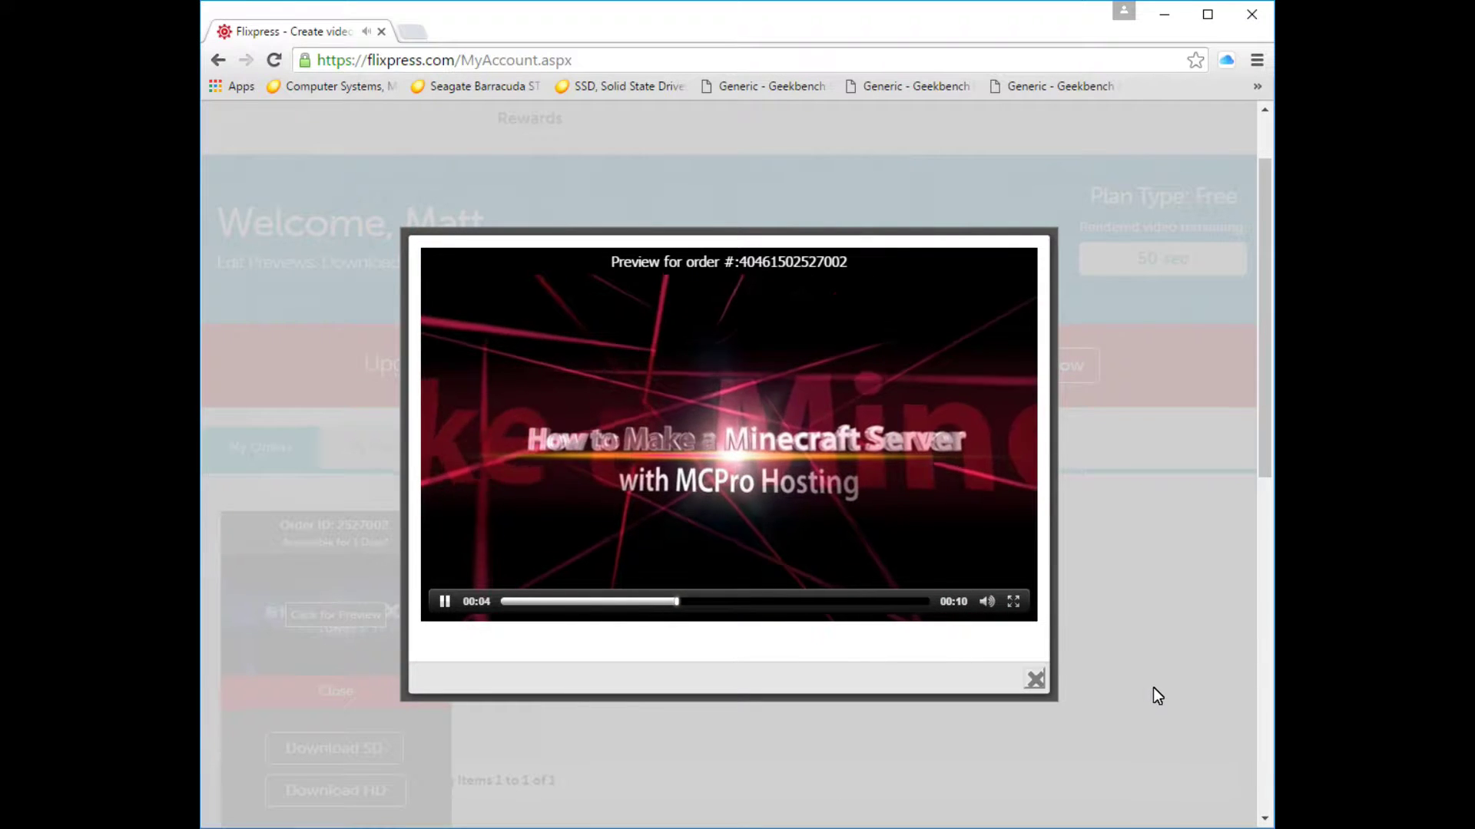
left_click(1036, 679)
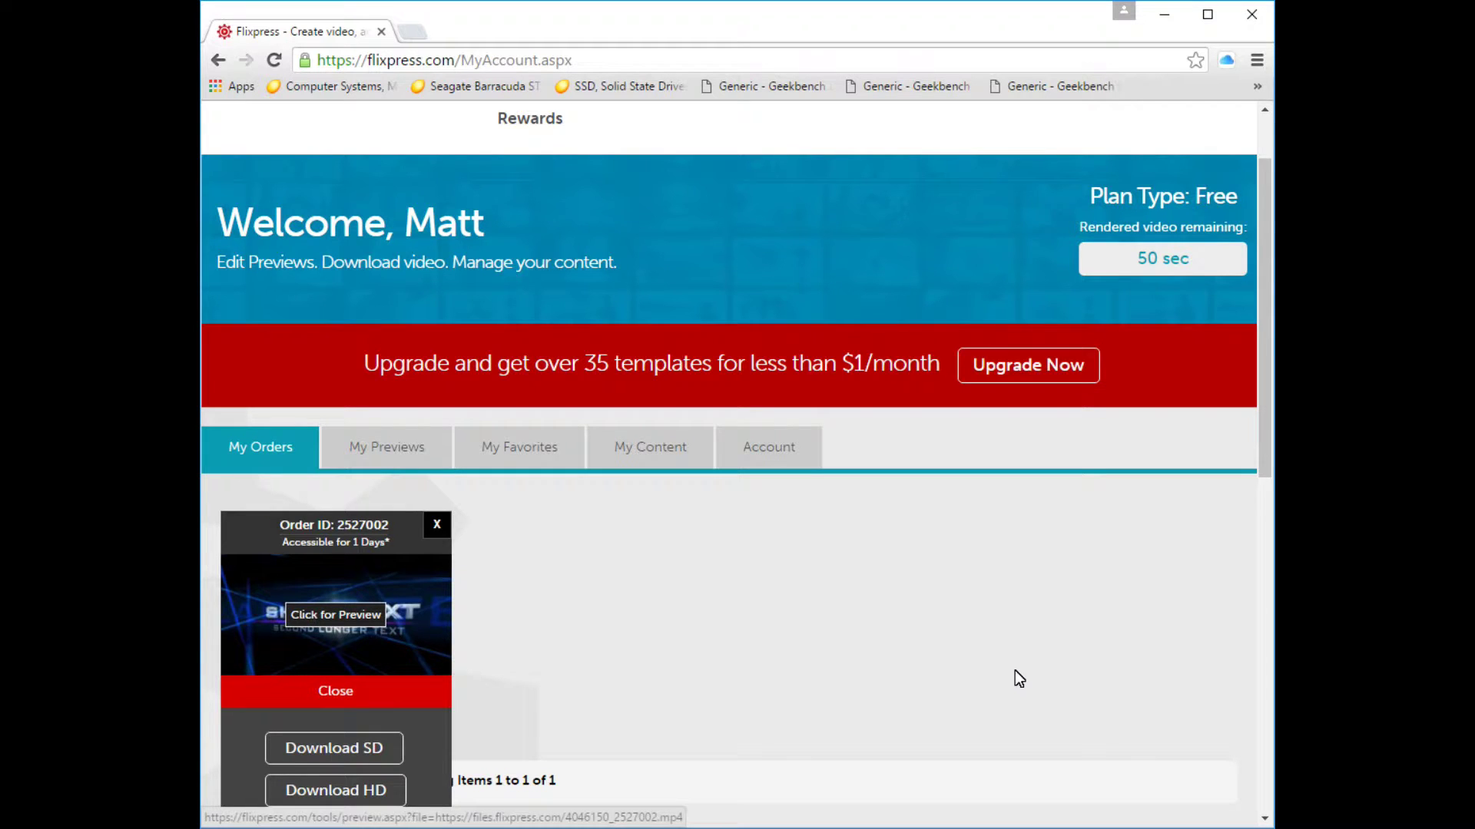
Reload My Account, then go to the Automated Templates catalog showing templates 1–20 of 68
scroll(999, 657, "down", 3)
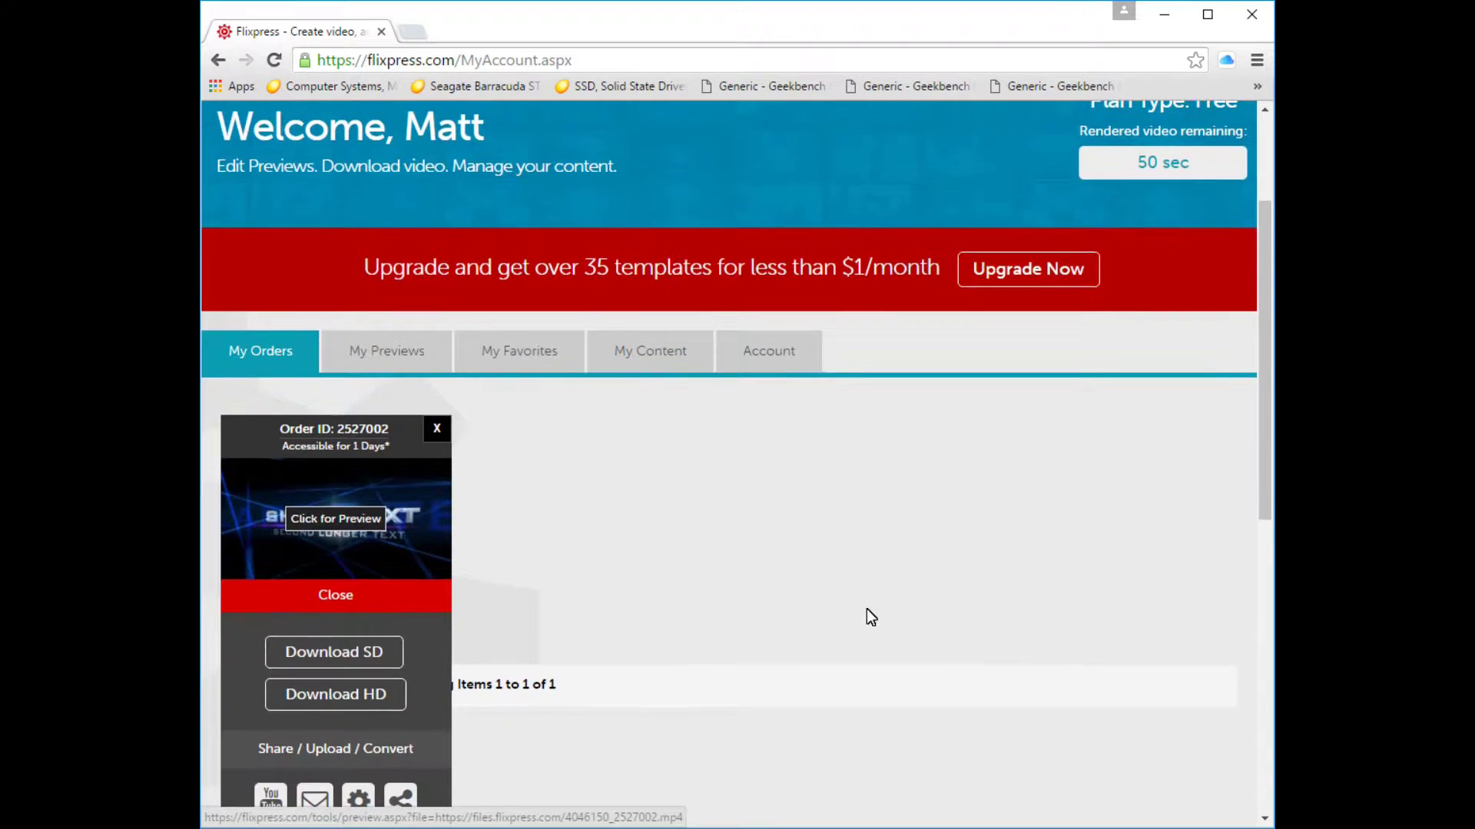
scroll(683, 549, "up", 4)
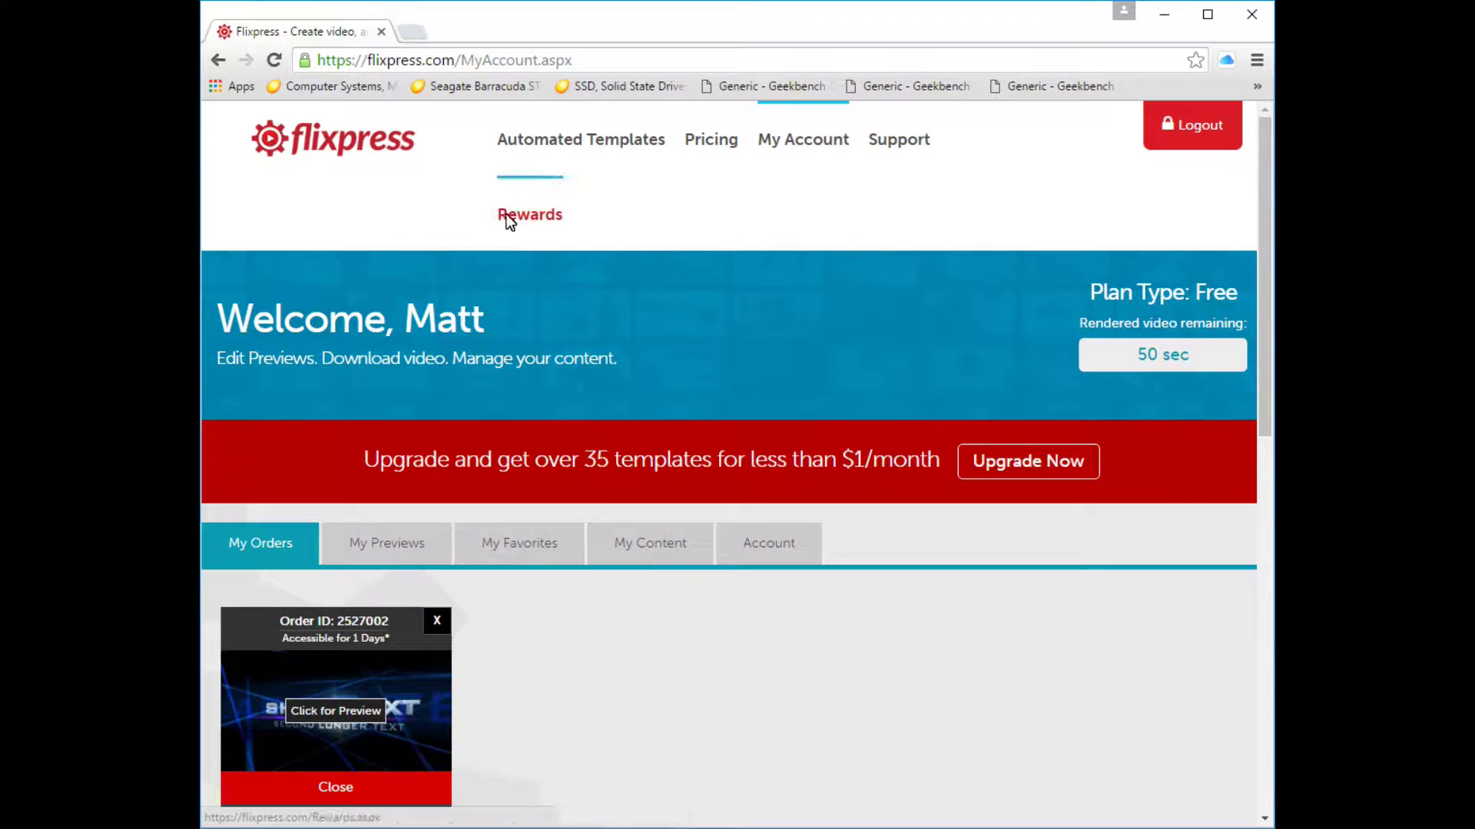
scroll(845, 372, "down", 2)
scroll(596, 362, "up", 2)
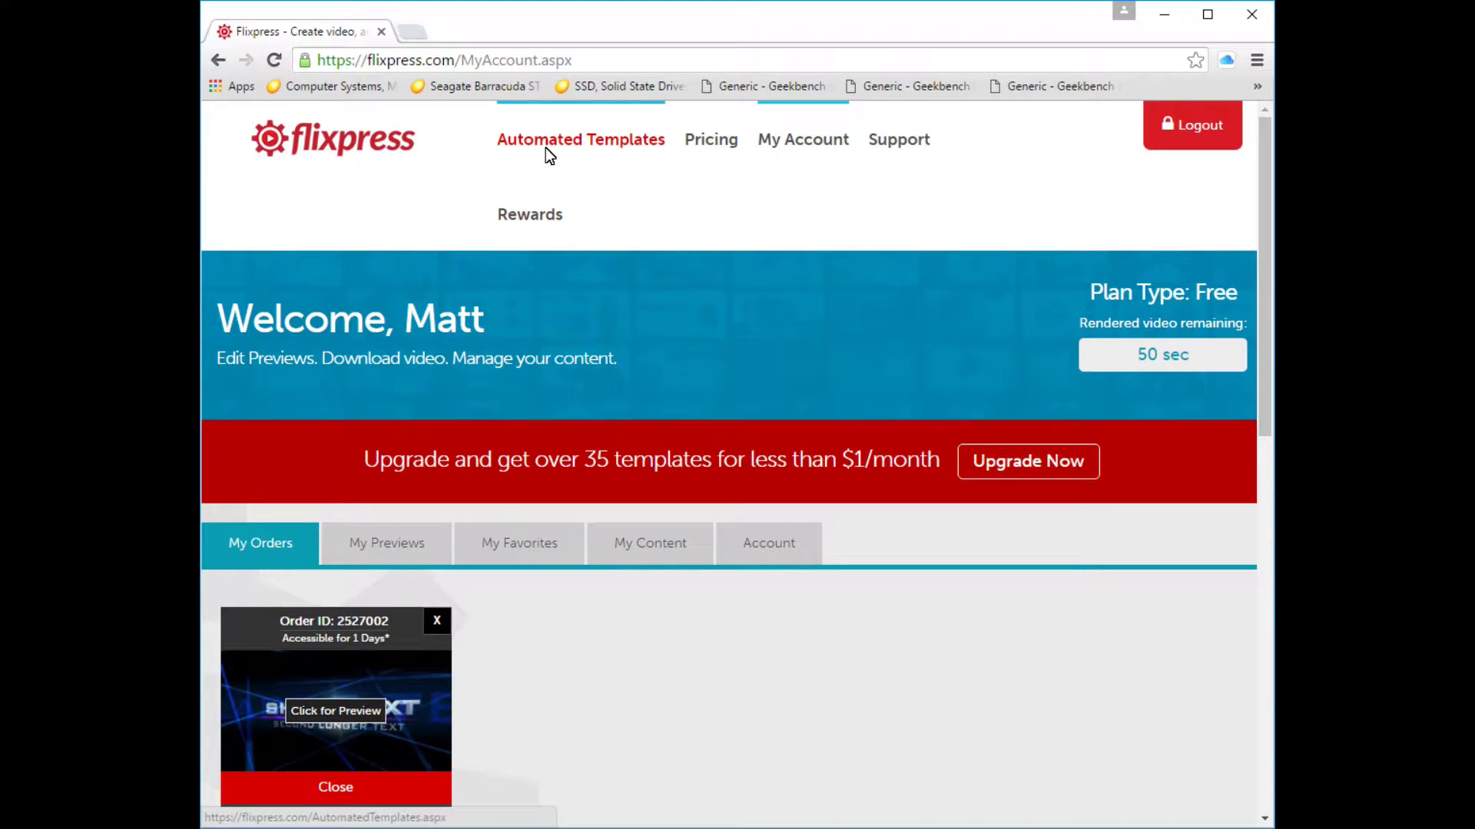
left_click(782, 146)
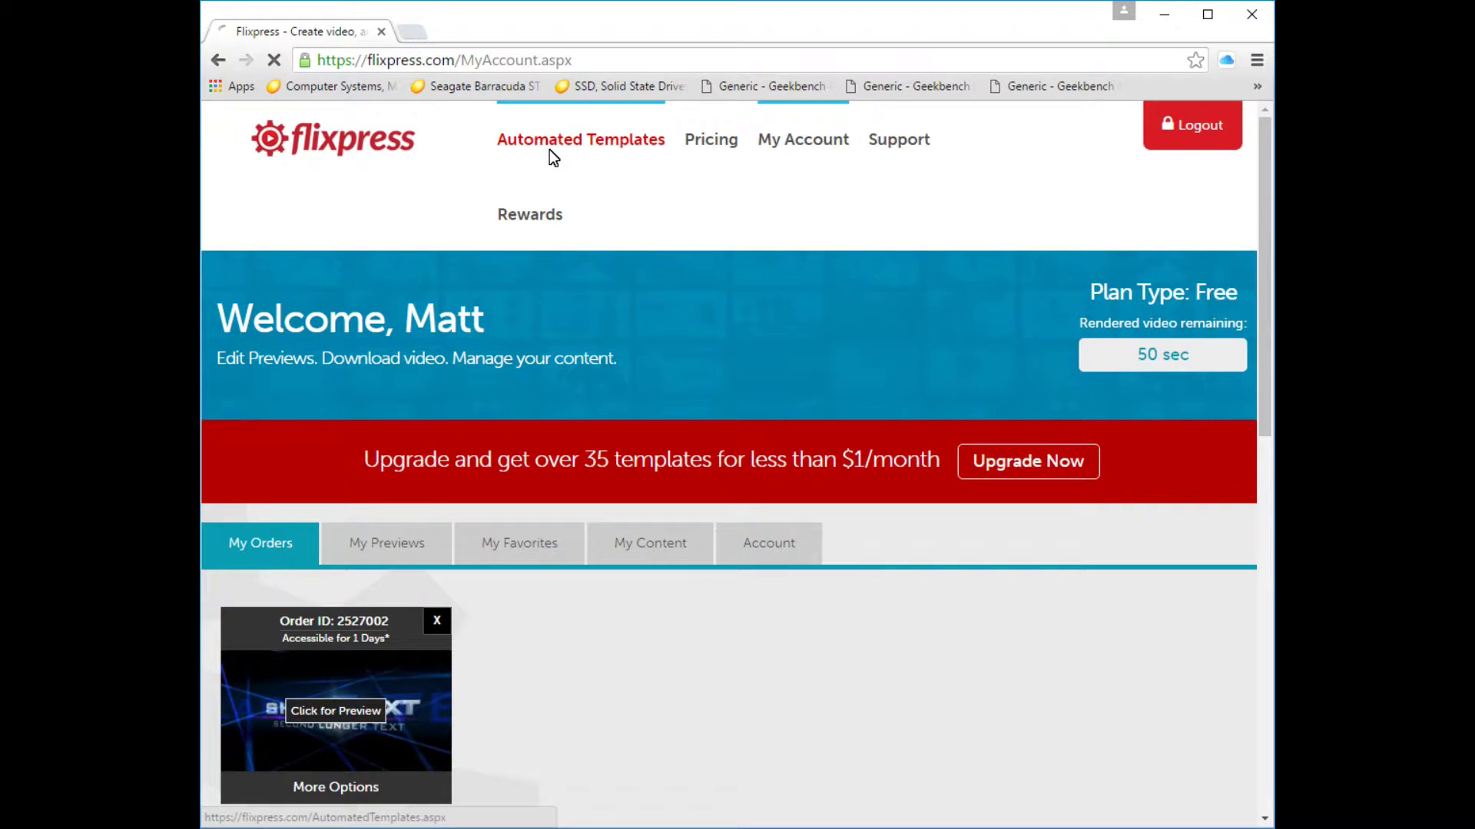
left_click(547, 156)
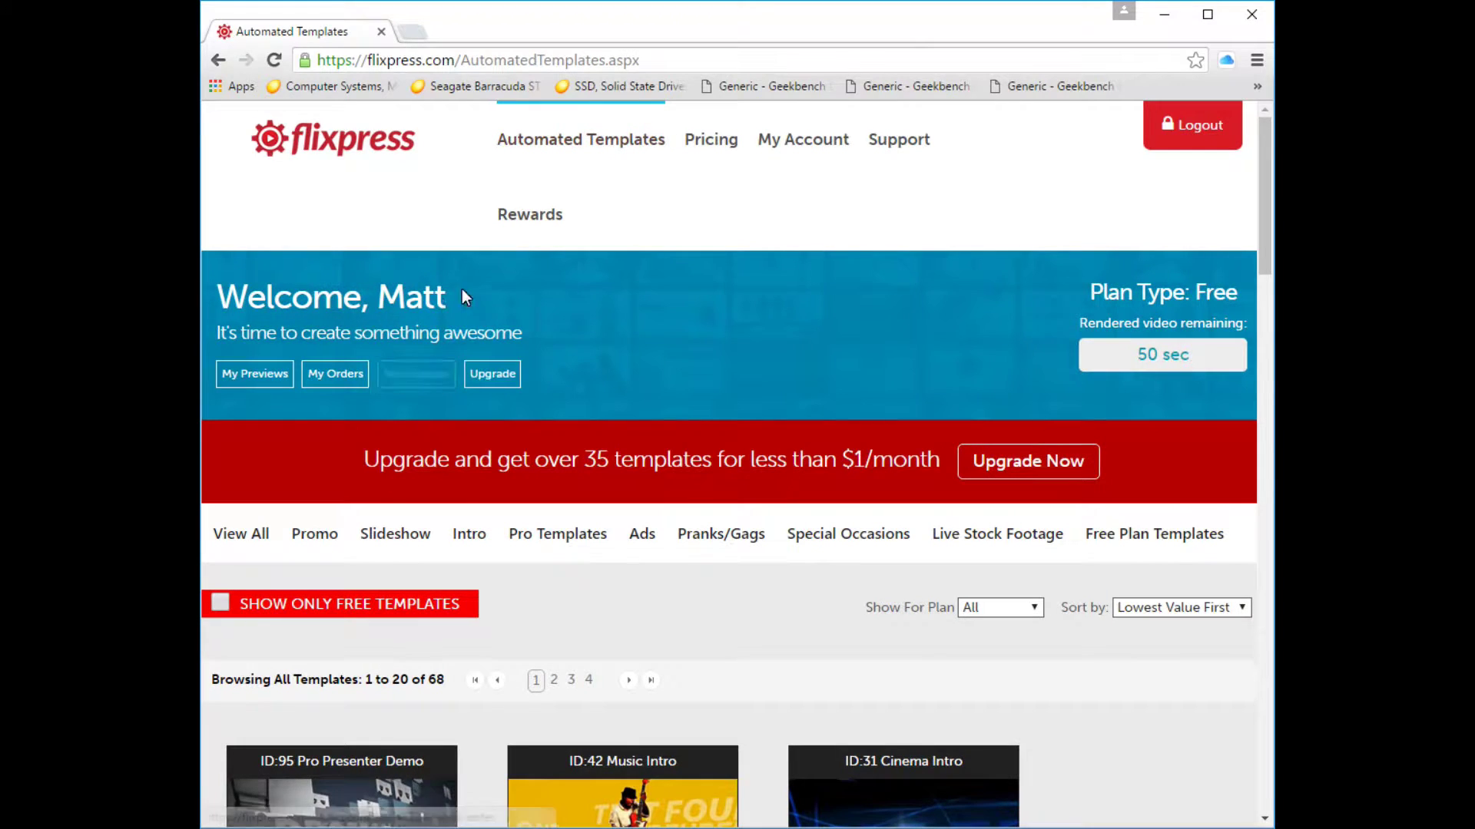
scroll(591, 361, "down", 7)
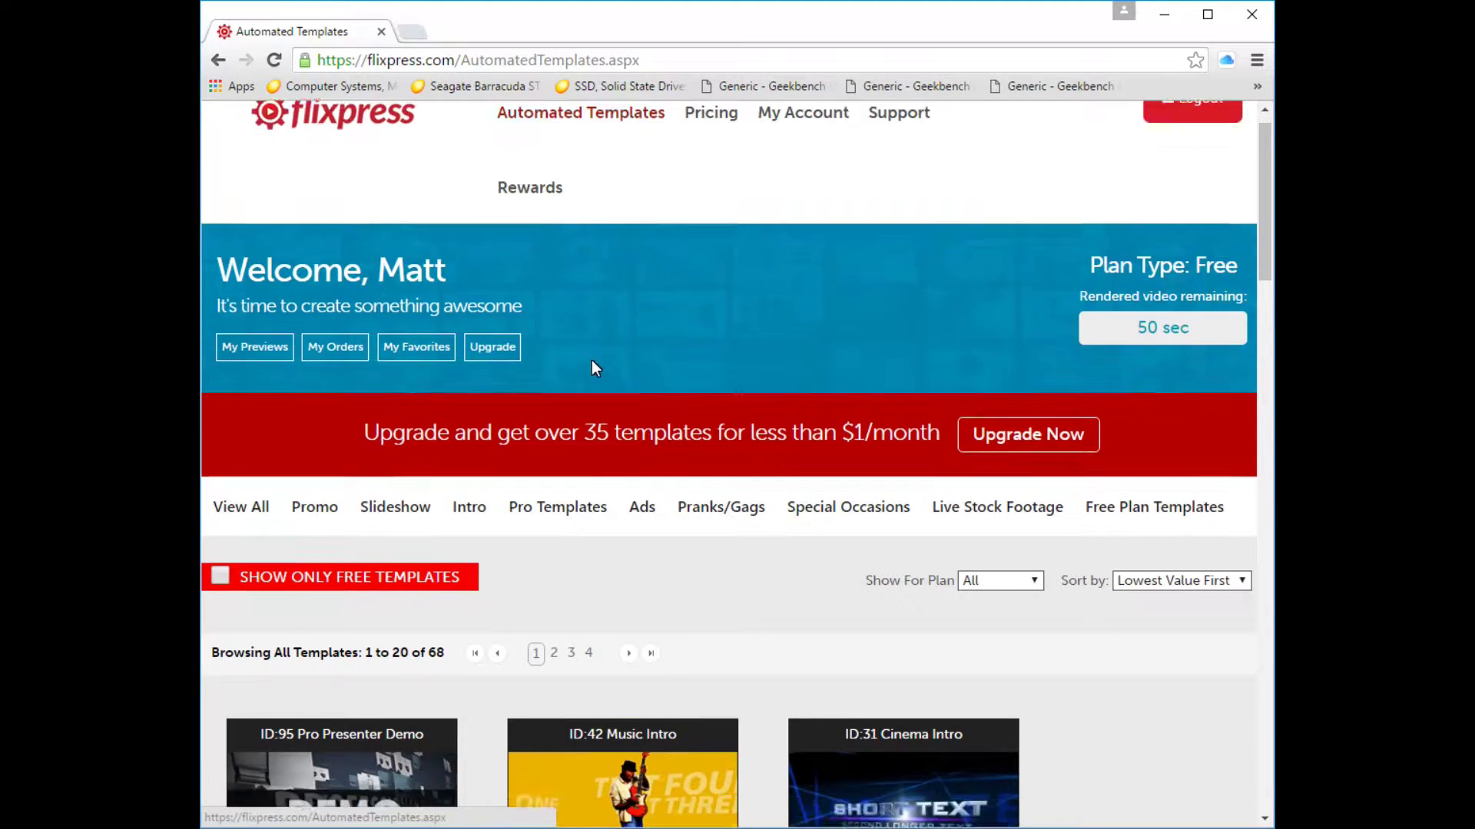
scroll(612, 515, "down", 3)
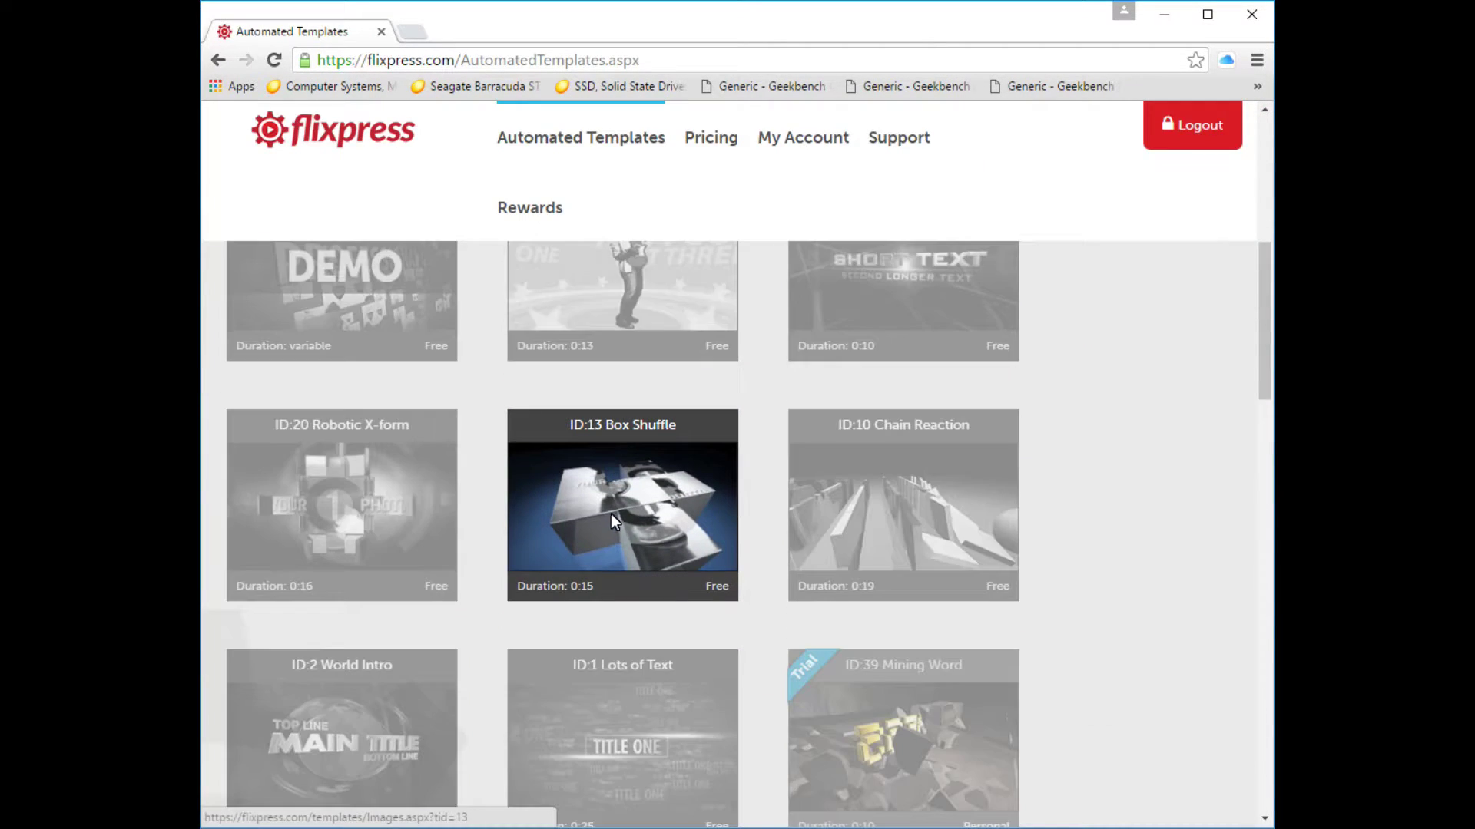
scroll(614, 492, "up", 3)
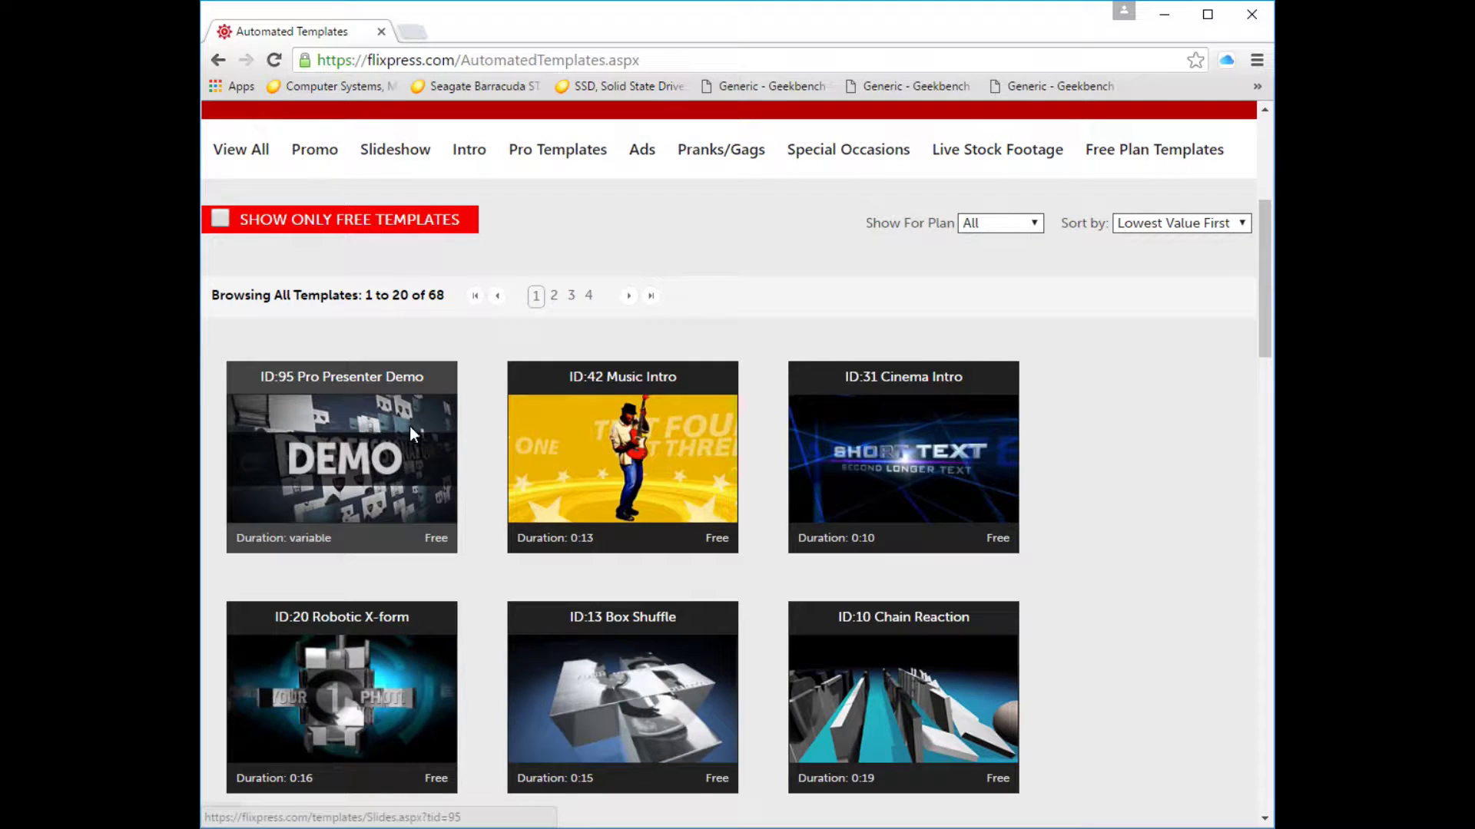
mouse_move(382, 453)
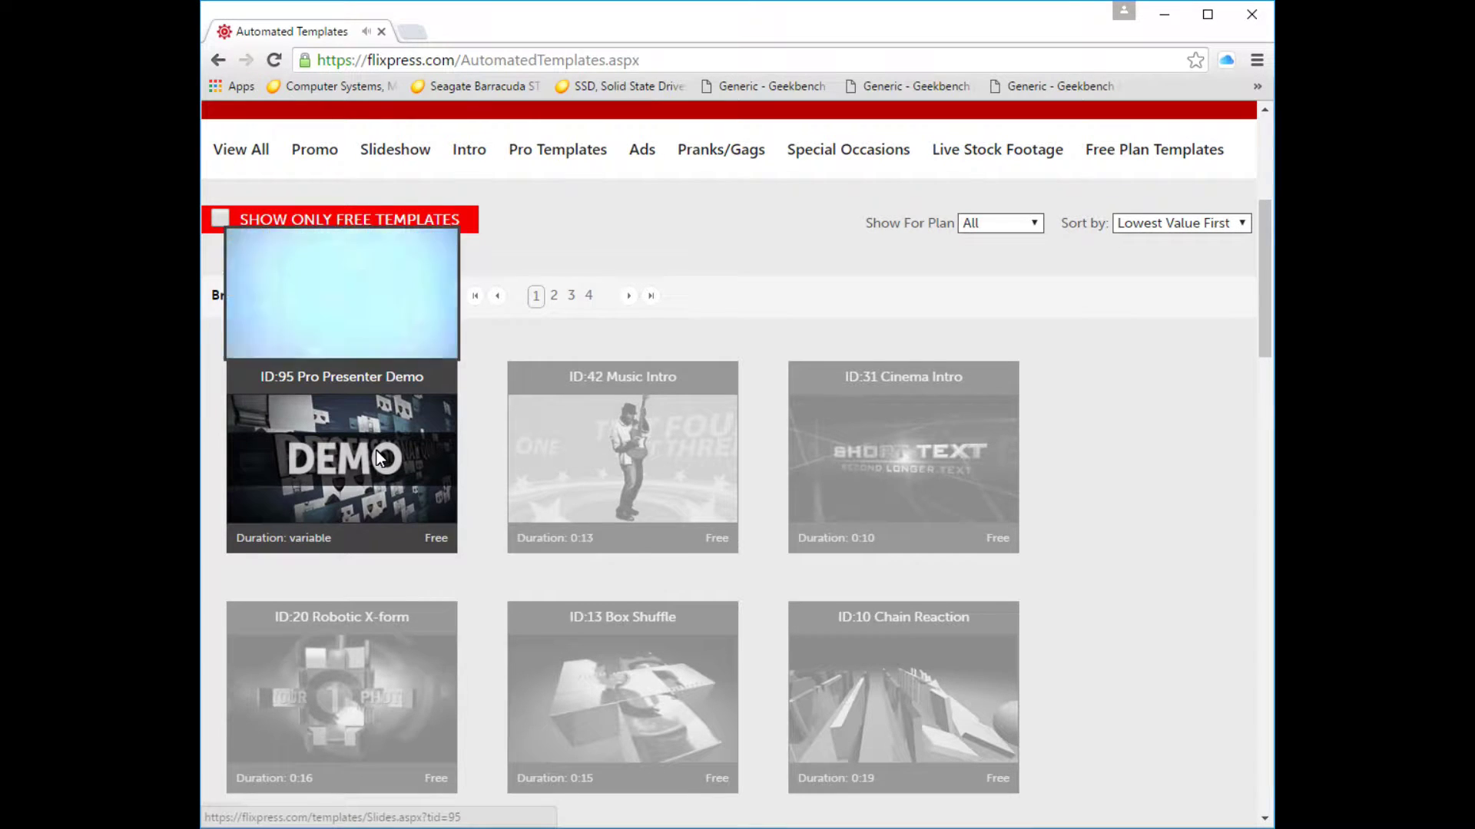
scroll(388, 469, "down", 1)
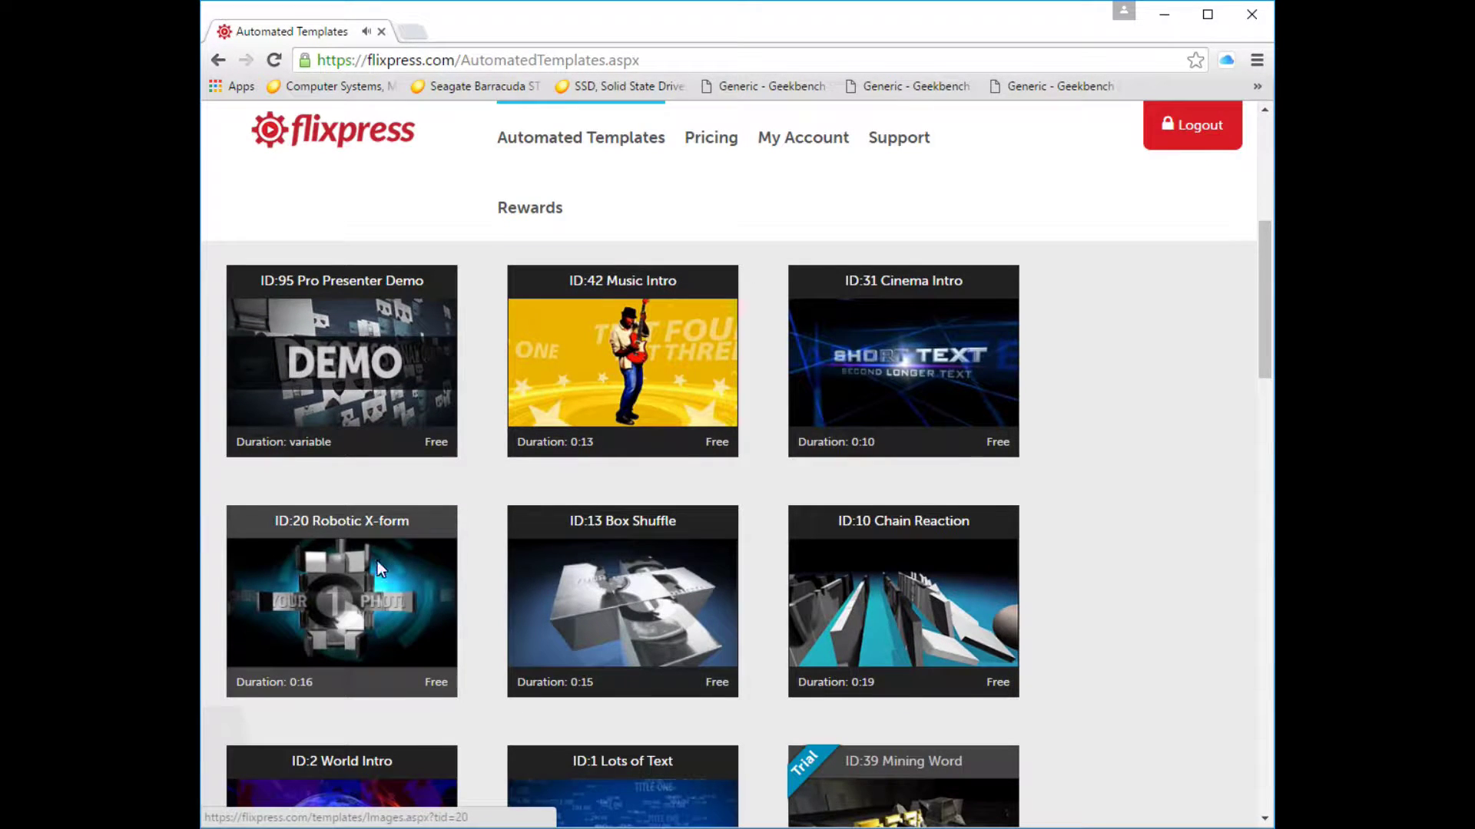
mouse_move(335, 605)
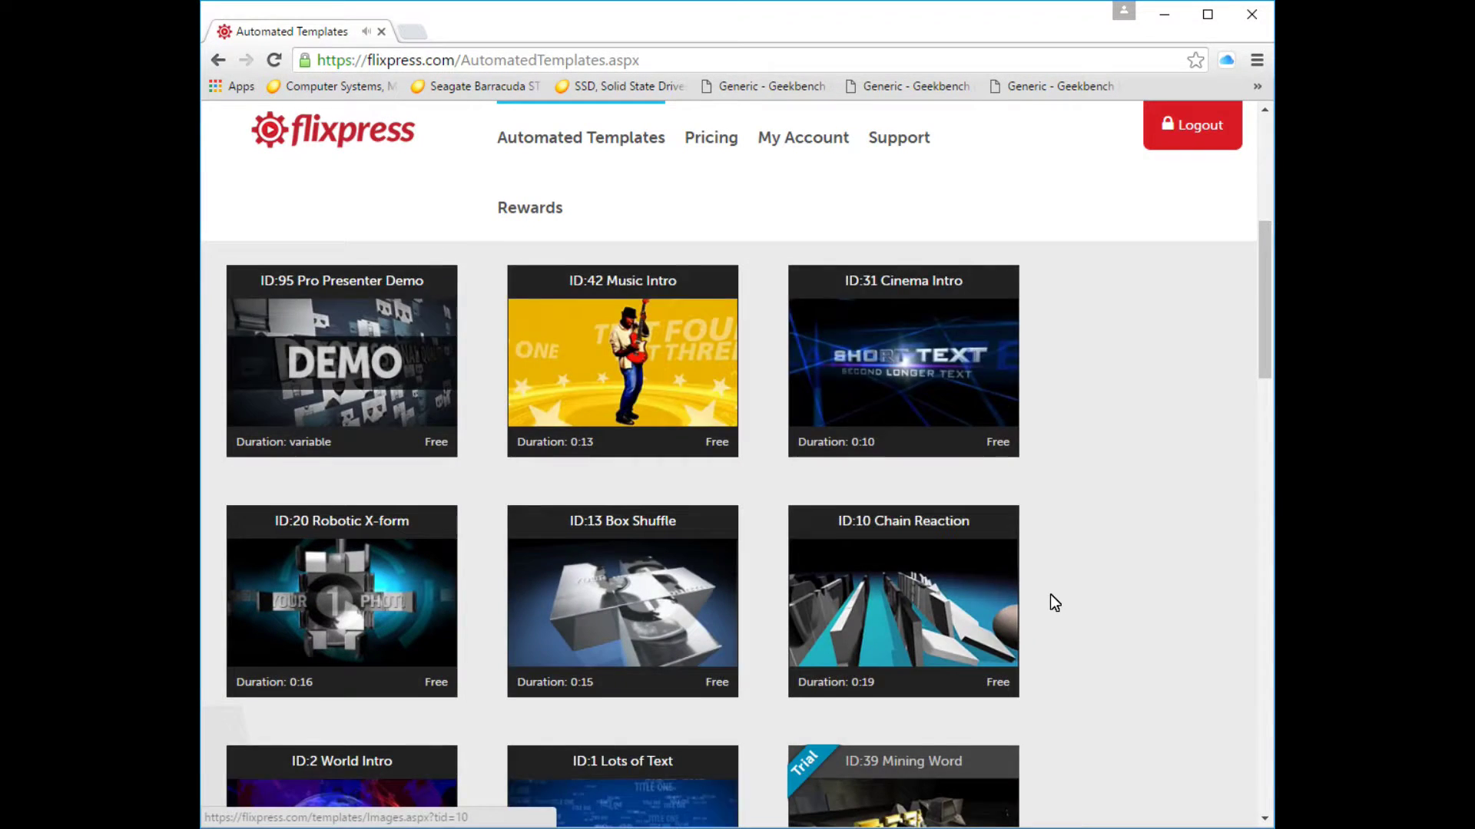
scroll(1051, 599, "down", 3)
scroll(1037, 603, "down", 1)
scroll(471, 619, "down", 1)
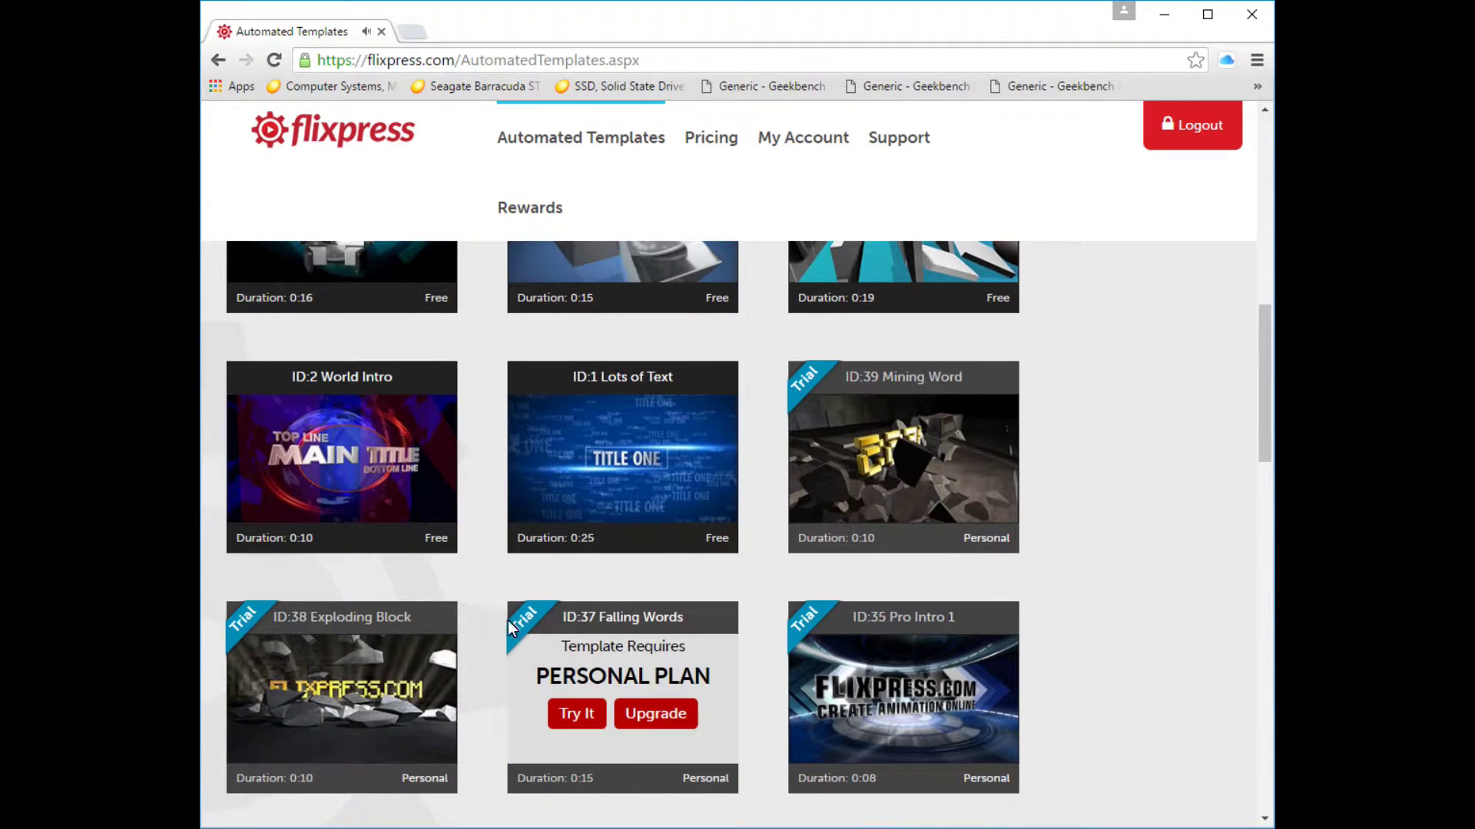
scroll(384, 553, "up", 1)
mouse_move(341, 574)
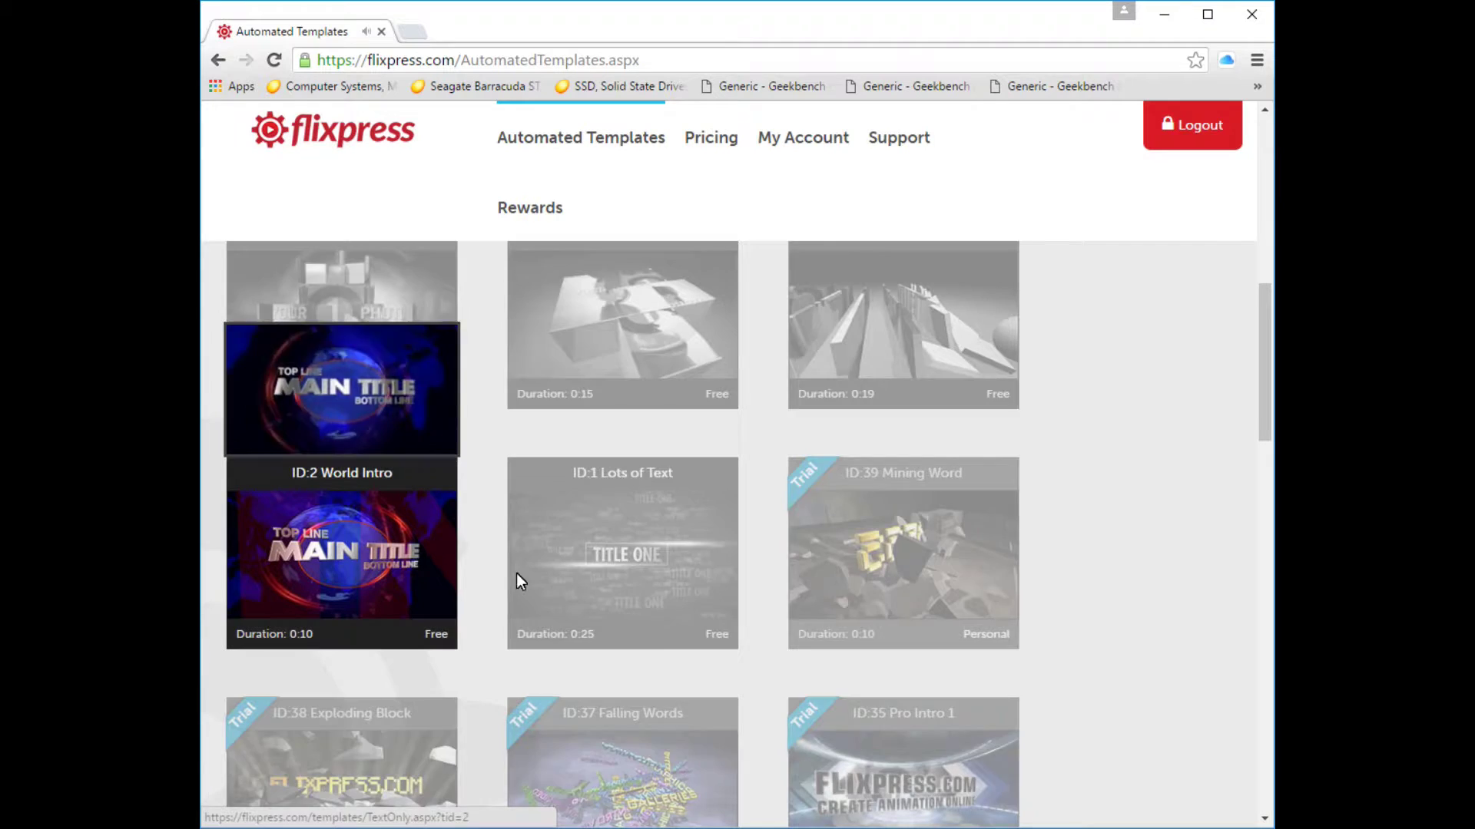
scroll(1186, 477, "up", 8)
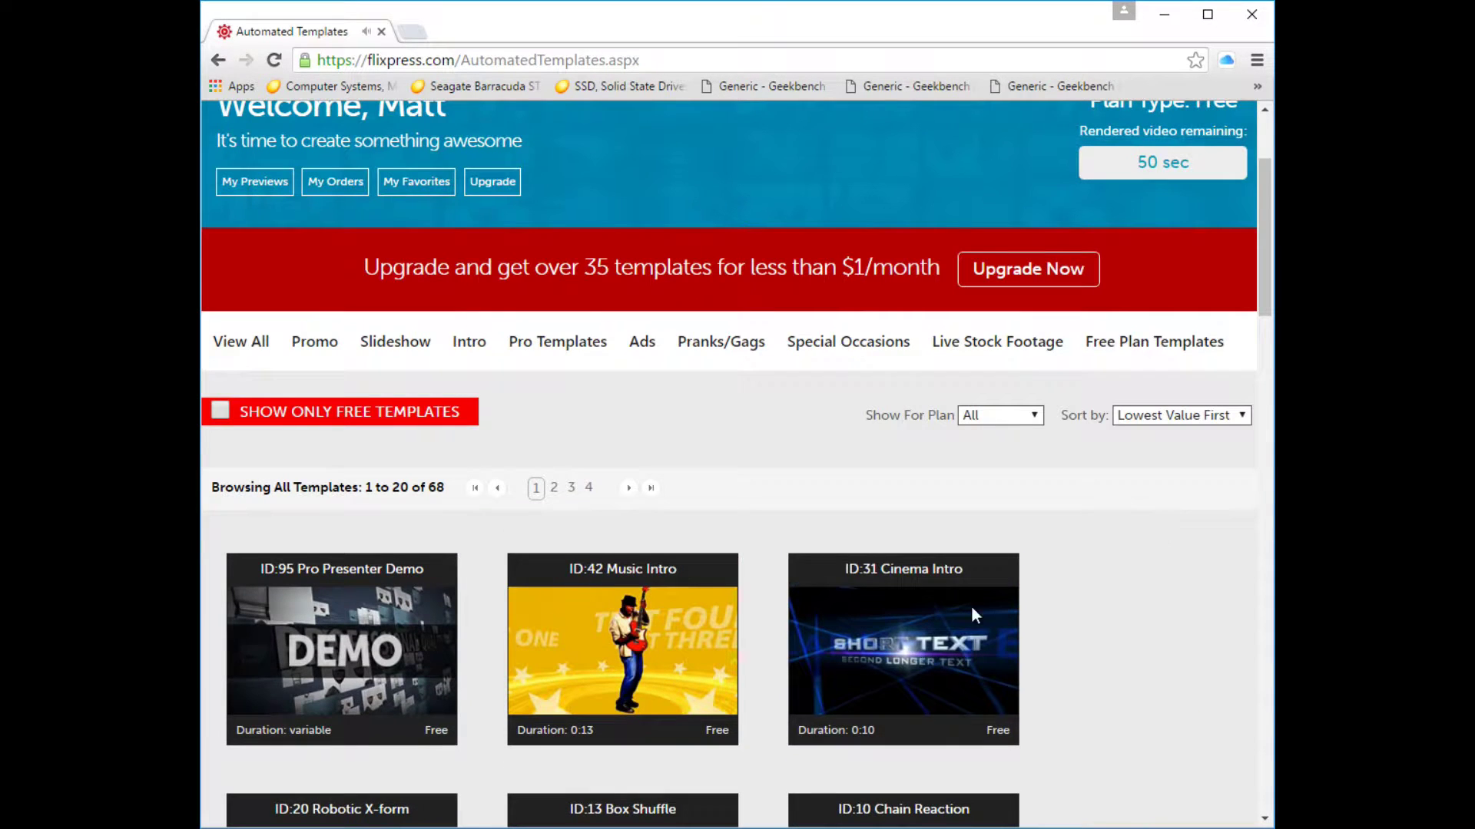
scroll(1007, 718, "down", 3)
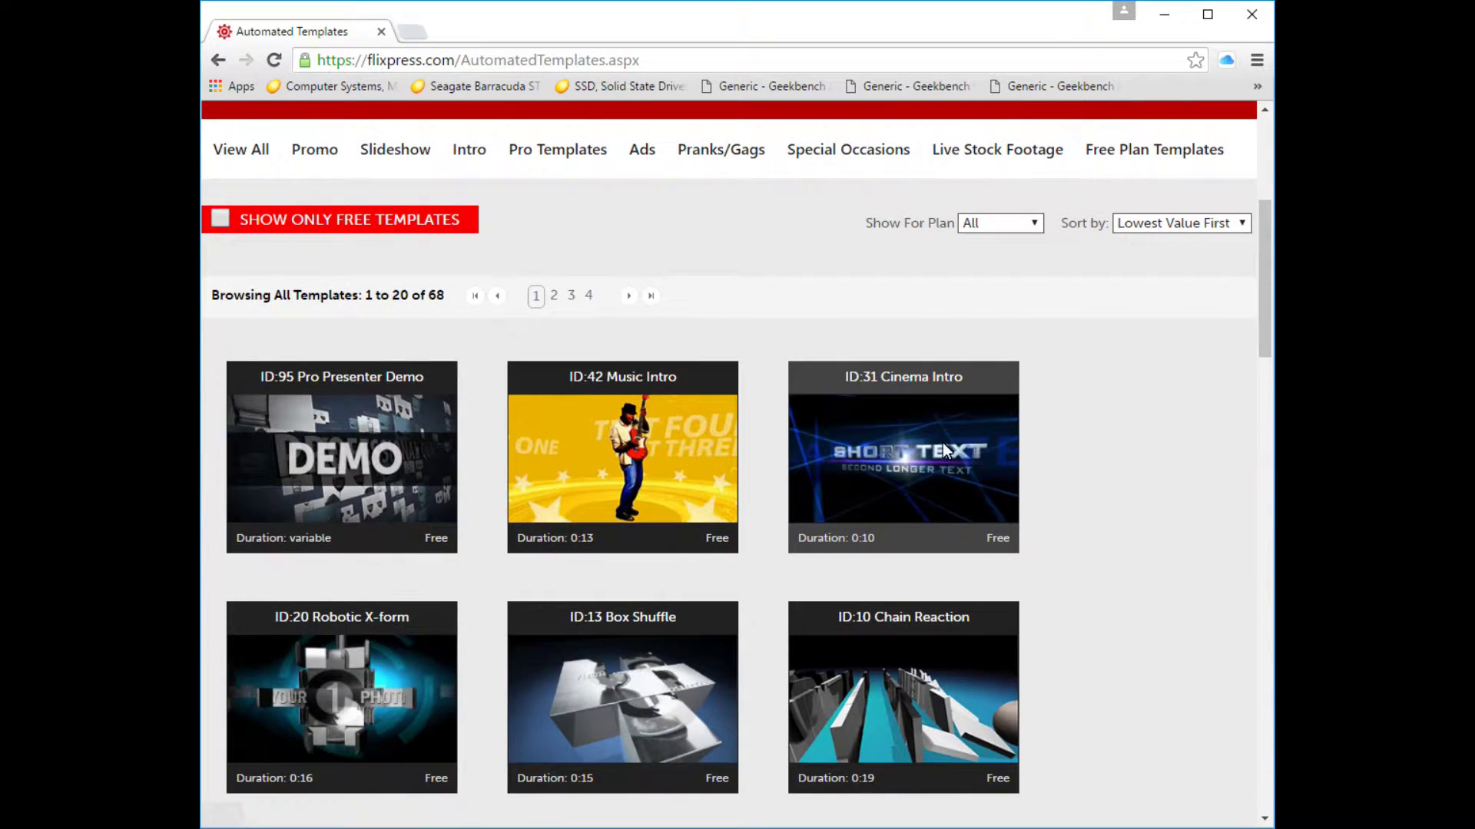
Open the Cinema Intro template's details and start customizing it
left_click(952, 542)
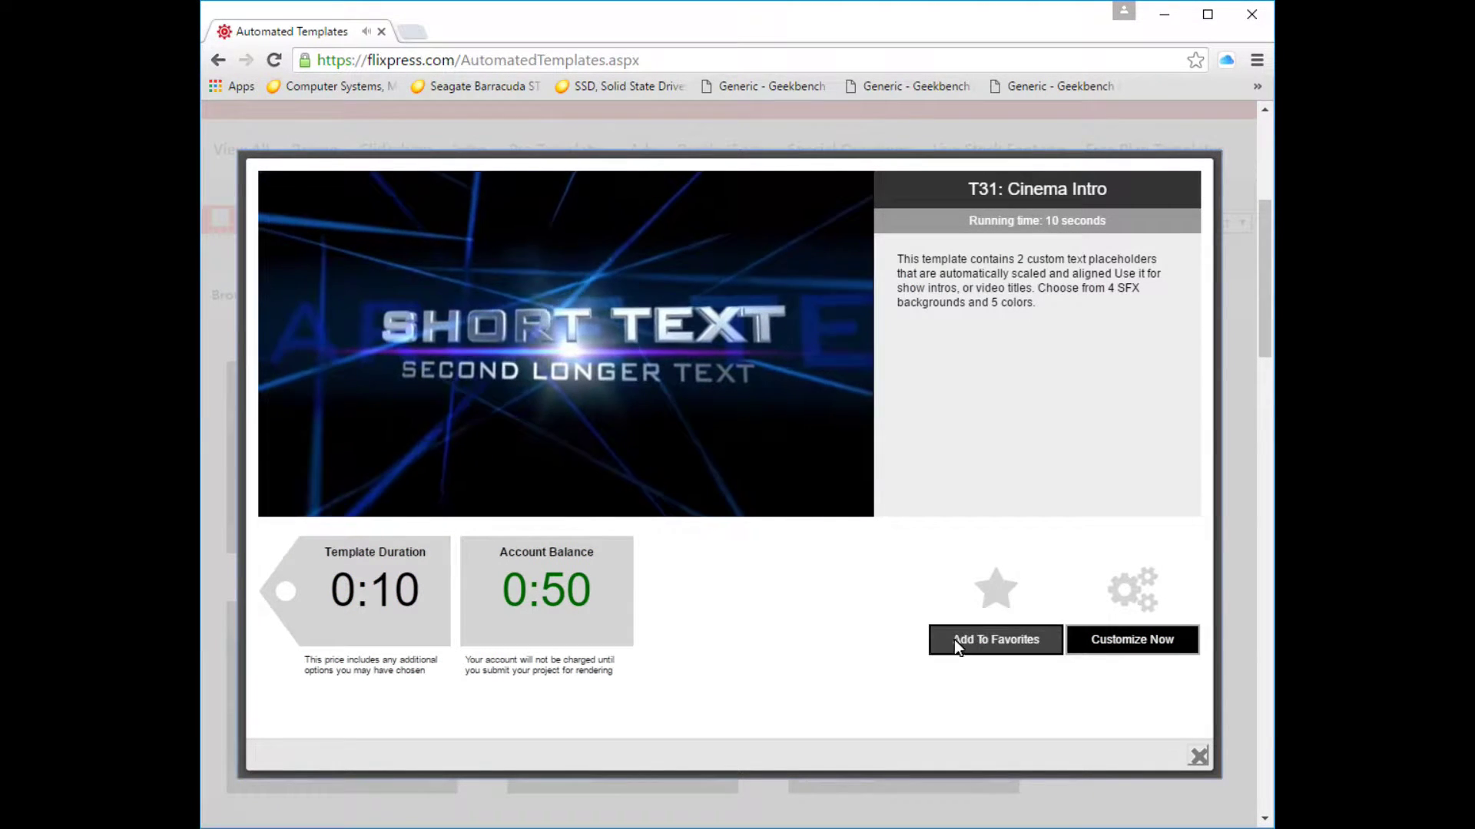
left_click(1118, 639)
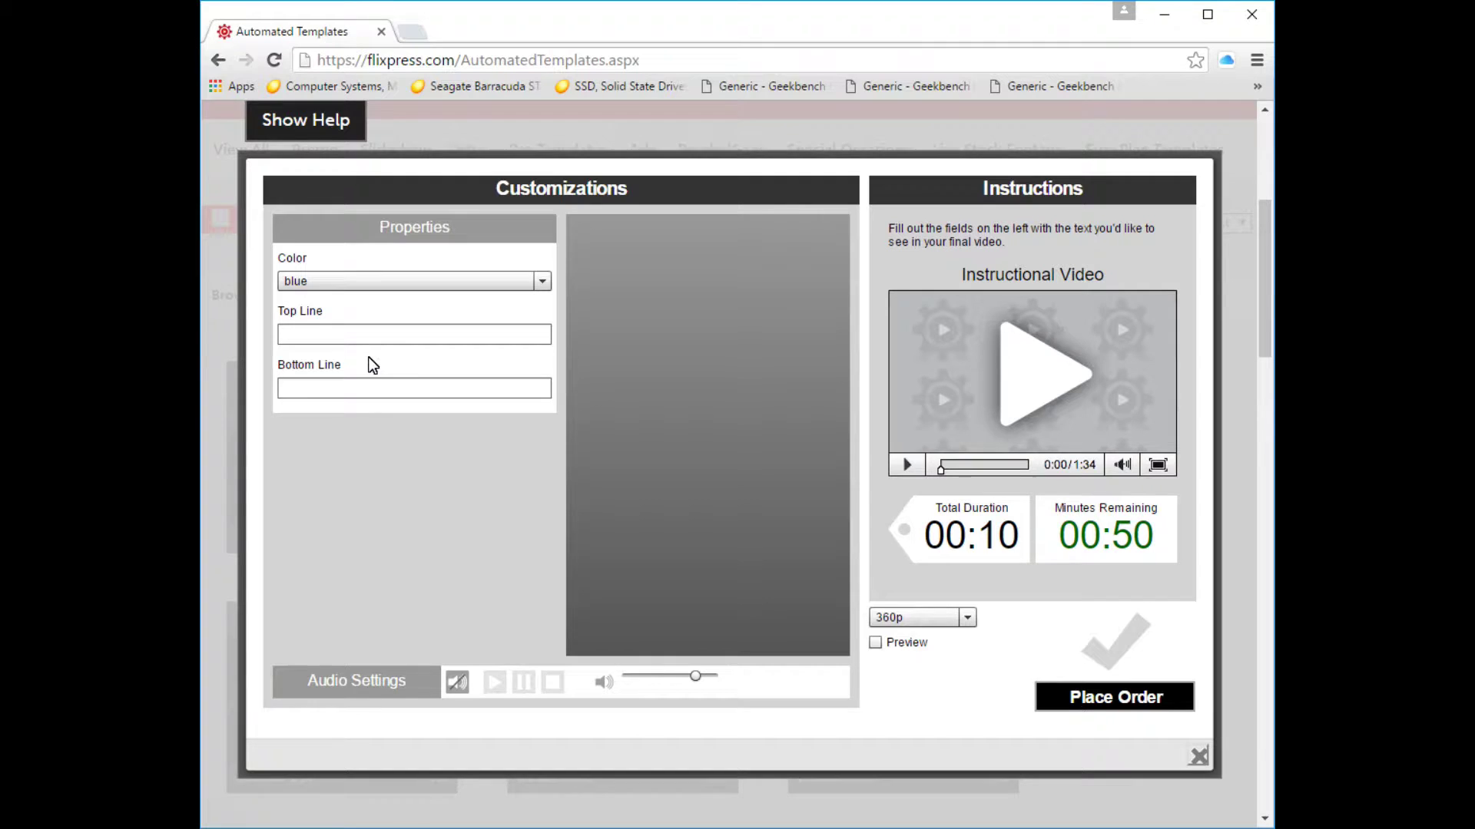
Enter 'How to Use' as the Top Line text
left_click(373, 339)
left_click(367, 389)
left_click(364, 339)
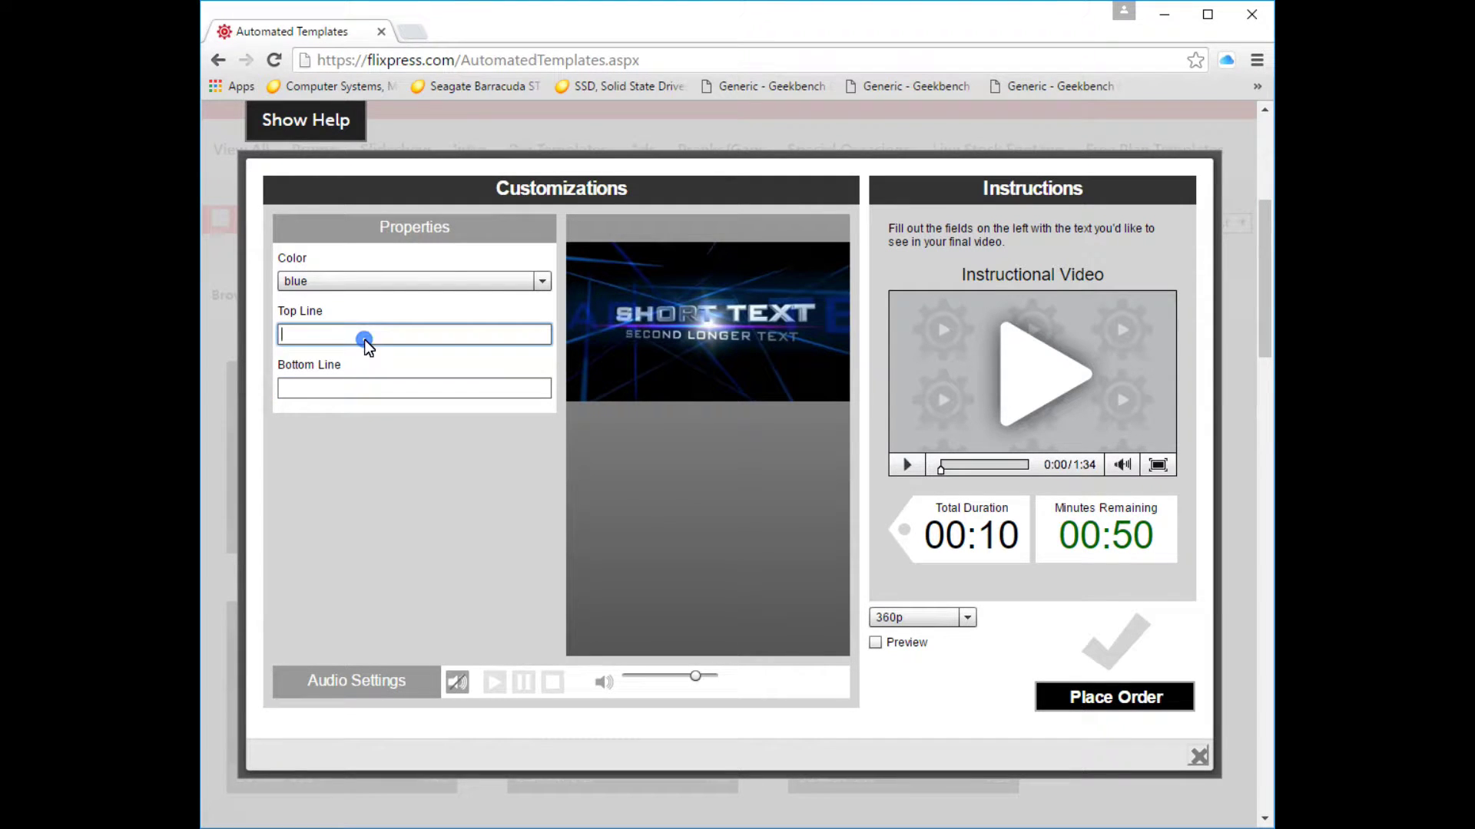
right_click(366, 340)
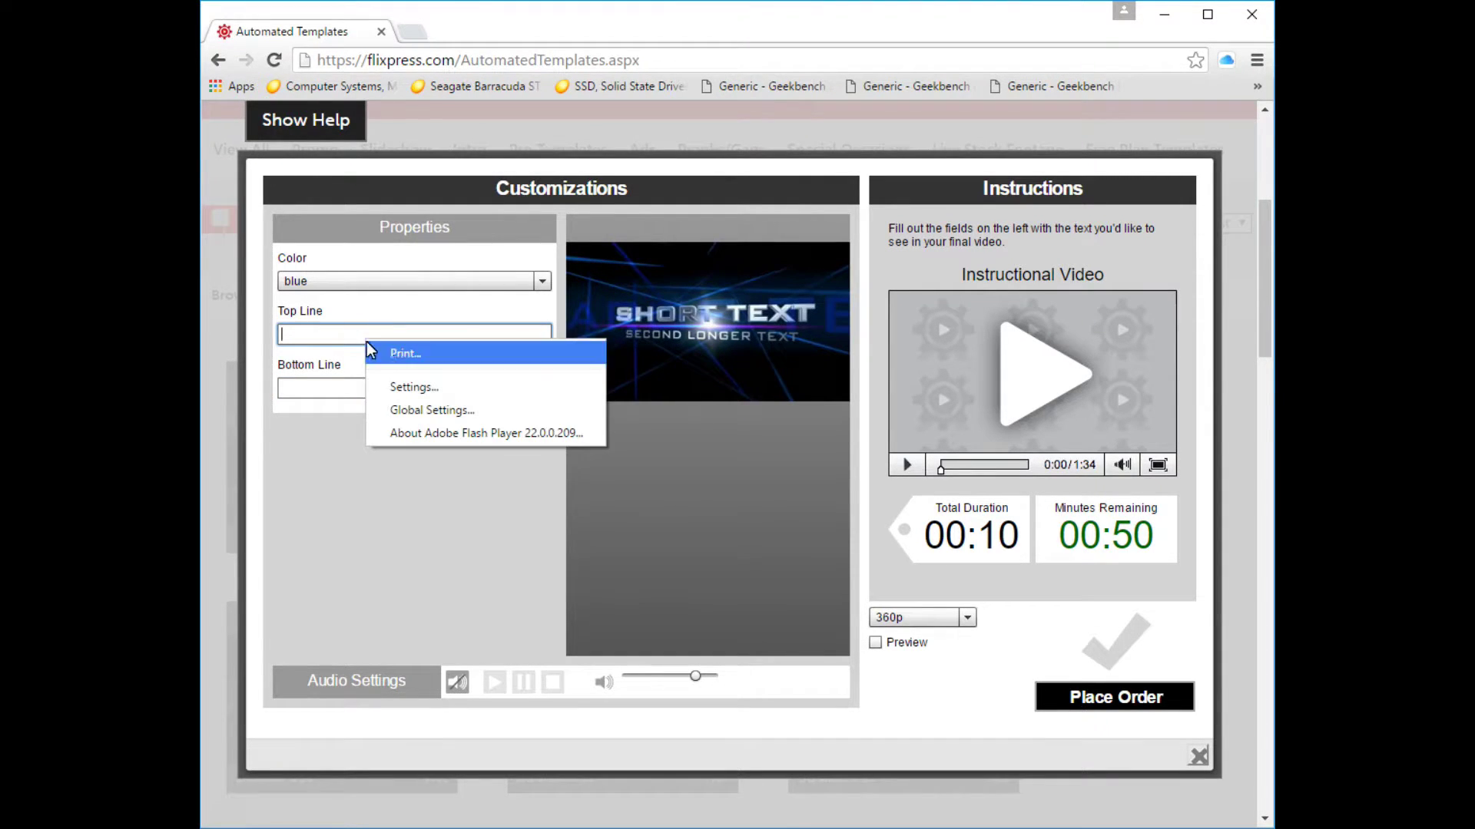
left_click(333, 339)
right_click(335, 340)
left_click(324, 334)
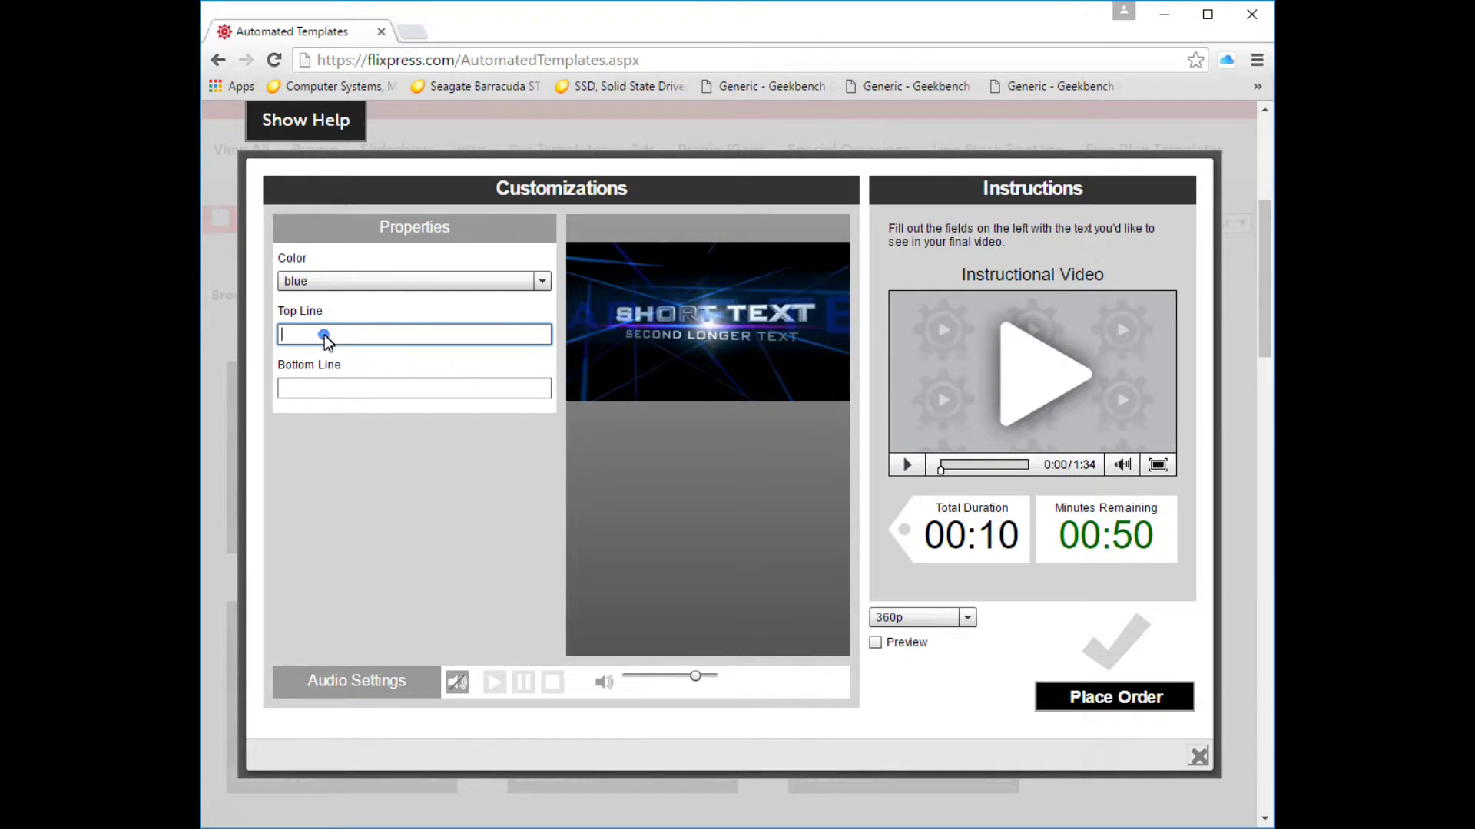
right_click(320, 334)
left_click(311, 333)
type("How to Use")
Enter 'Flixpress' as the Bottom Line and set the intro colour to red
left_click(386, 386)
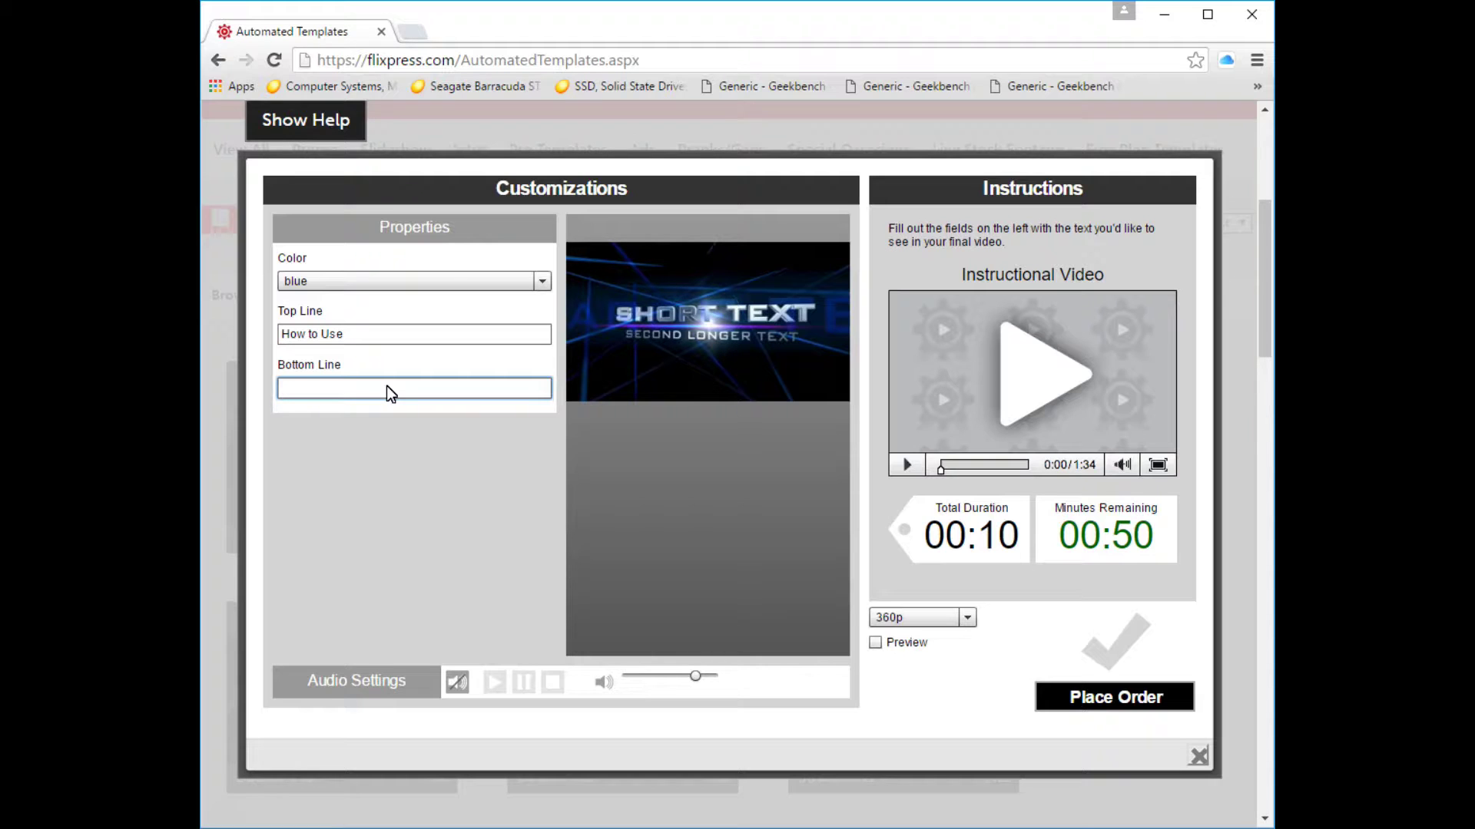
type("Flixpress")
left_click(398, 281)
left_click(375, 343)
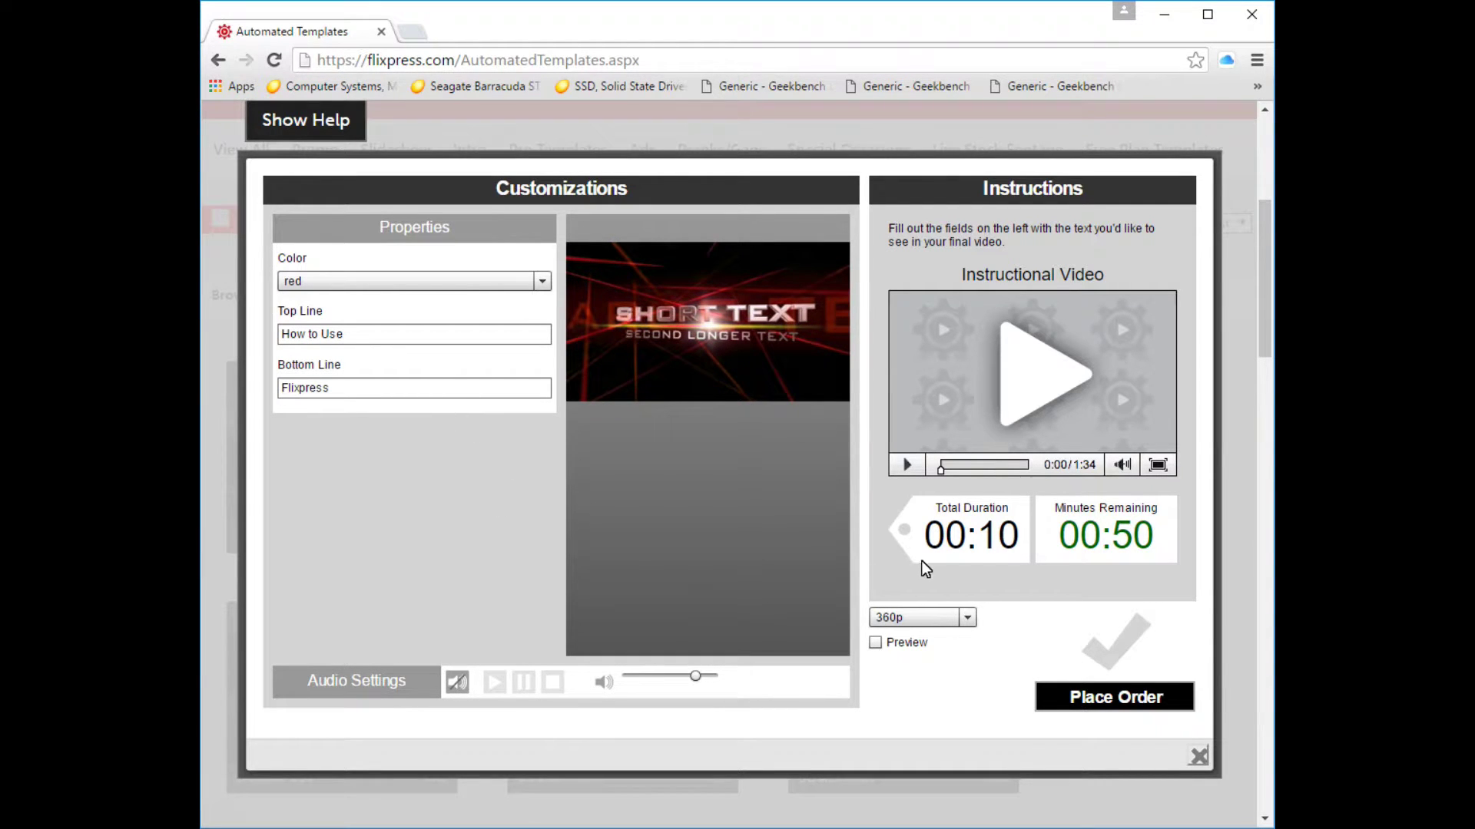
Switch the order to a preview render at 720p quality
left_click(876, 644)
left_click(886, 625)
left_click(888, 651)
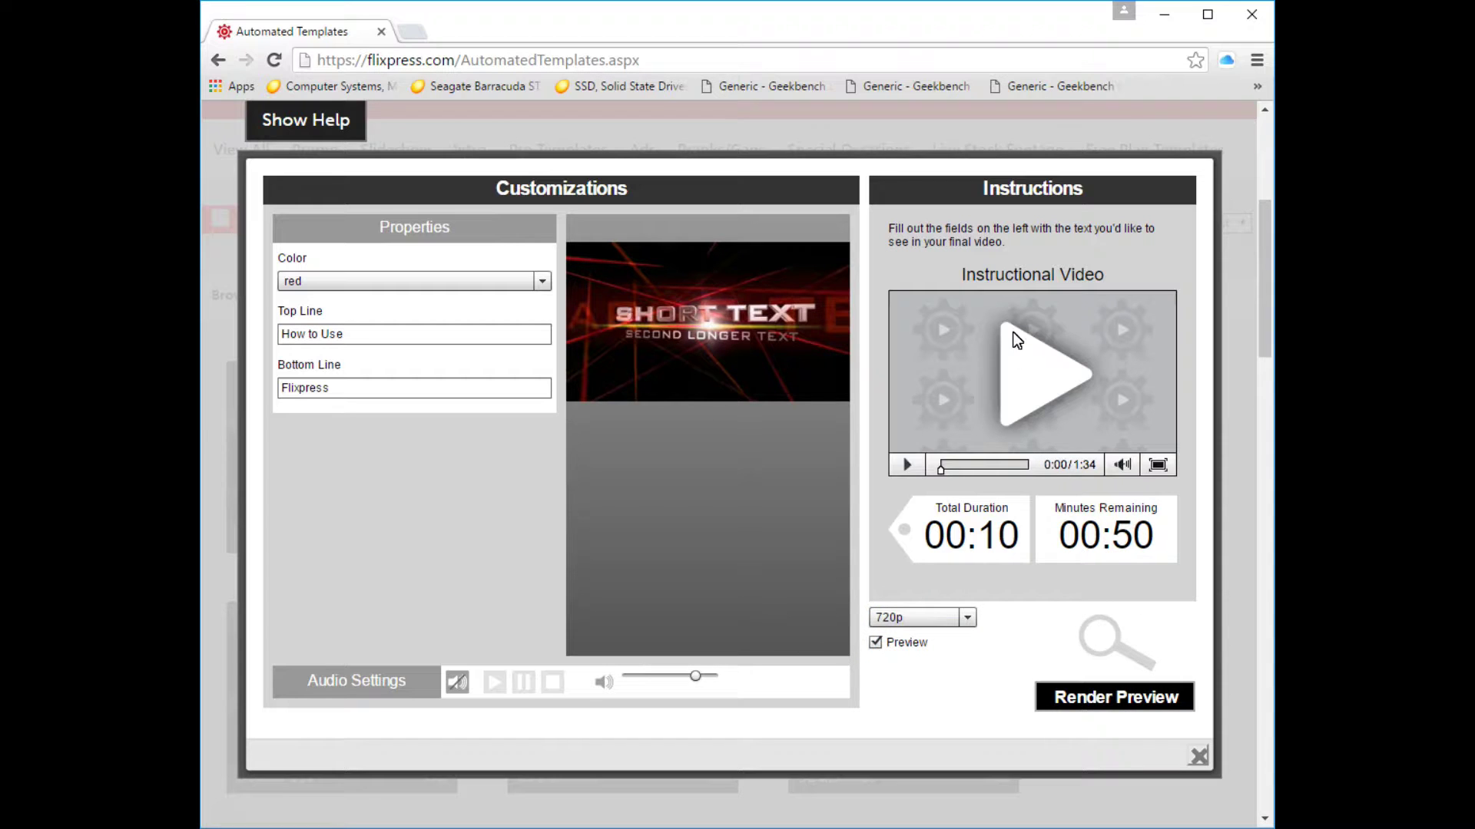
Open the stock audio library and audition Everyday Life from Cute-Lite
left_click(454, 679)
left_click(535, 692)
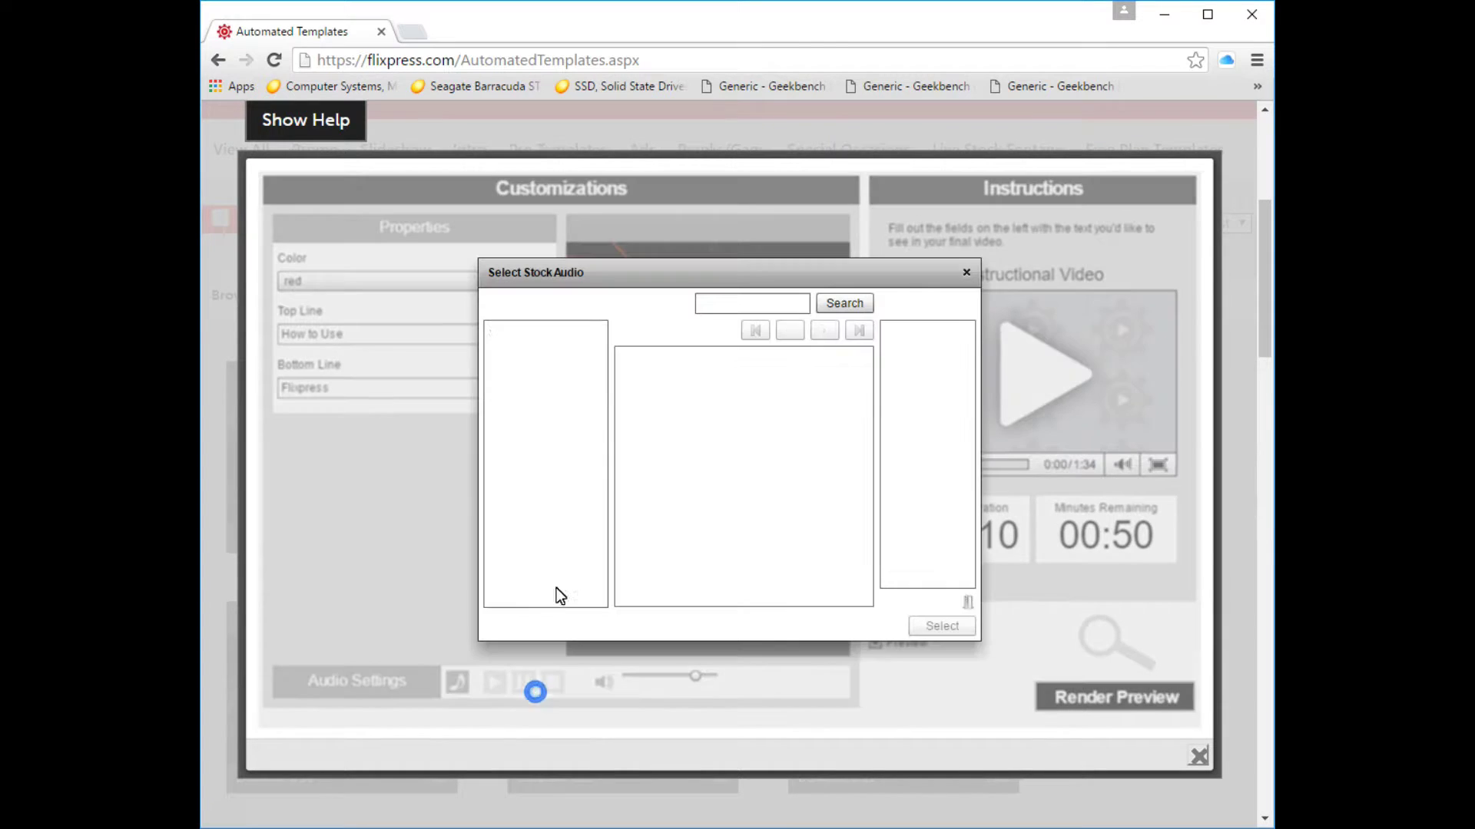
left_click(542, 381)
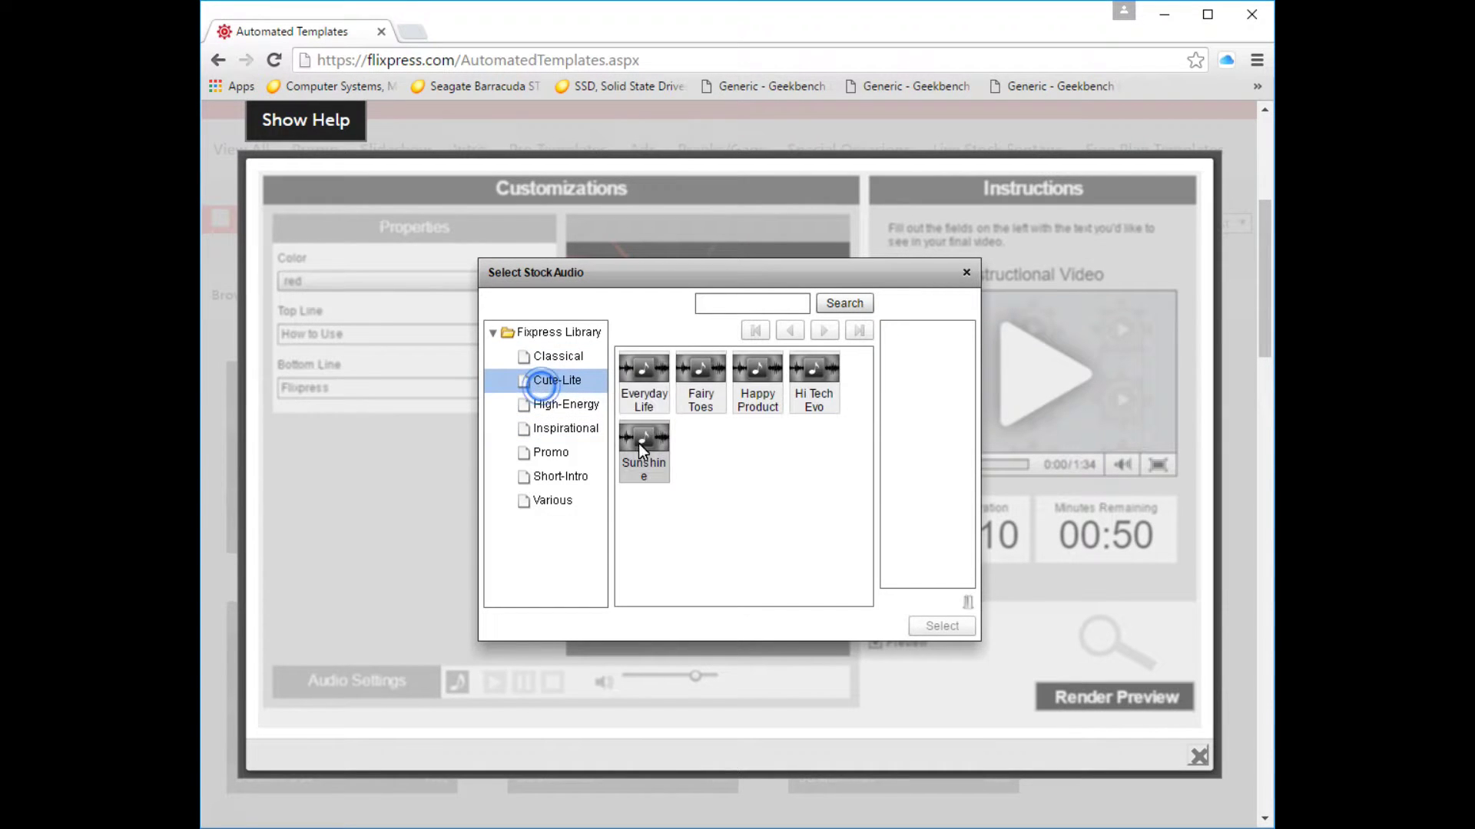
left_click(636, 375)
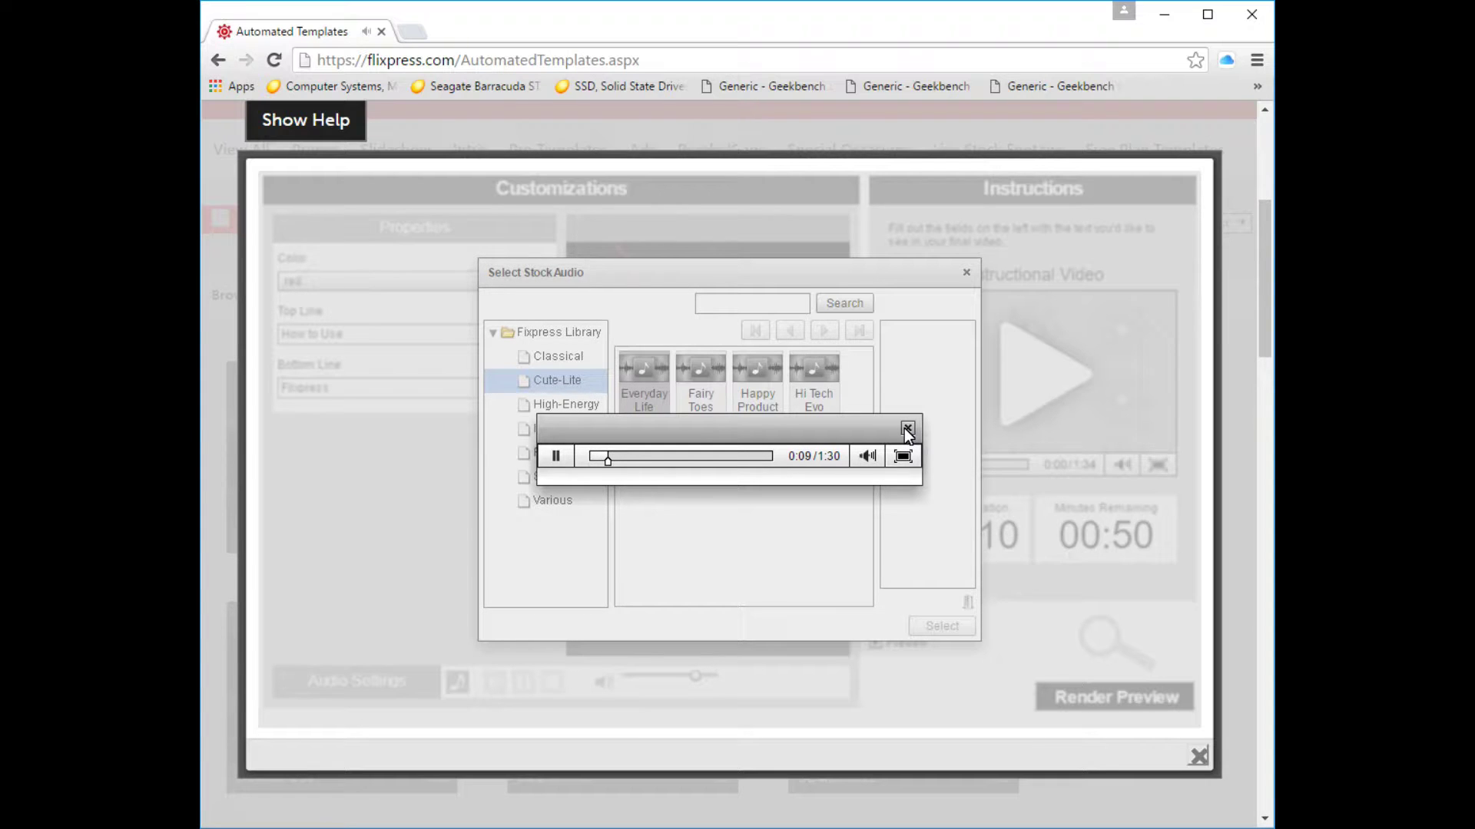
left_click(907, 428)
Audition Promo tracks Above All and Western Sun, and Short-Intro tracks Intro 2 and Intro 8
left_click(560, 457)
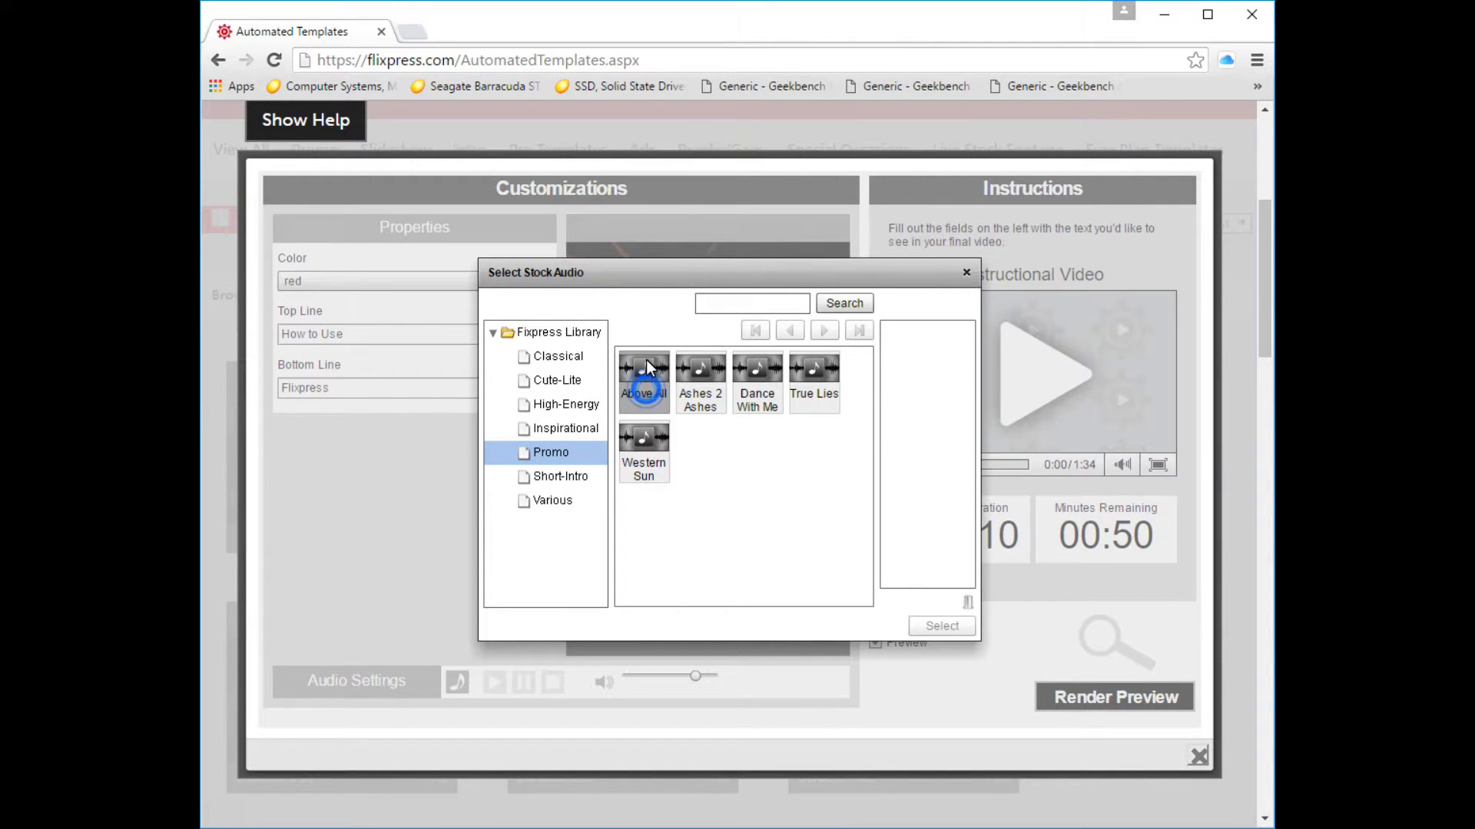
left_click(645, 372)
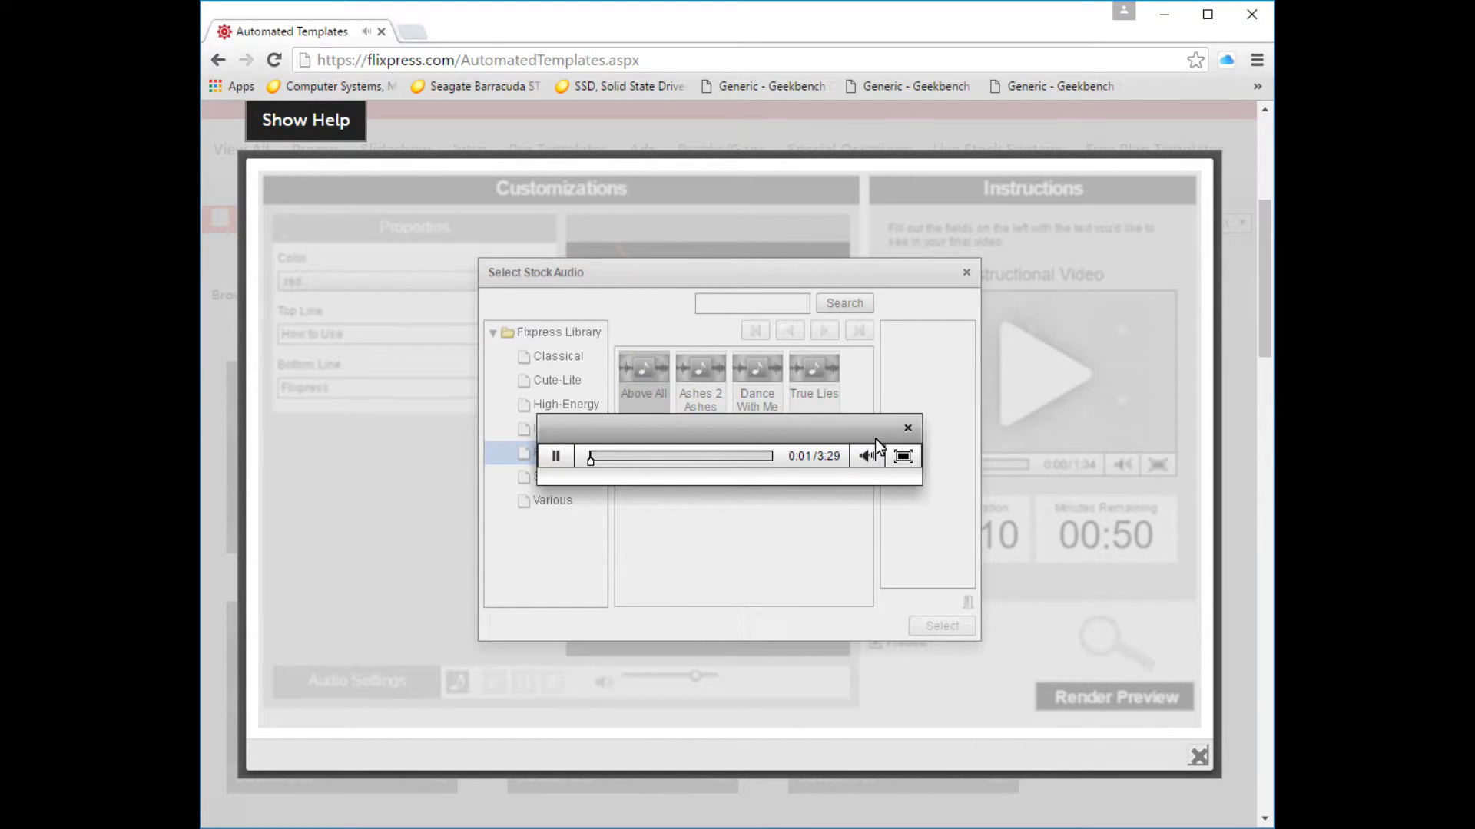
left_click(908, 427)
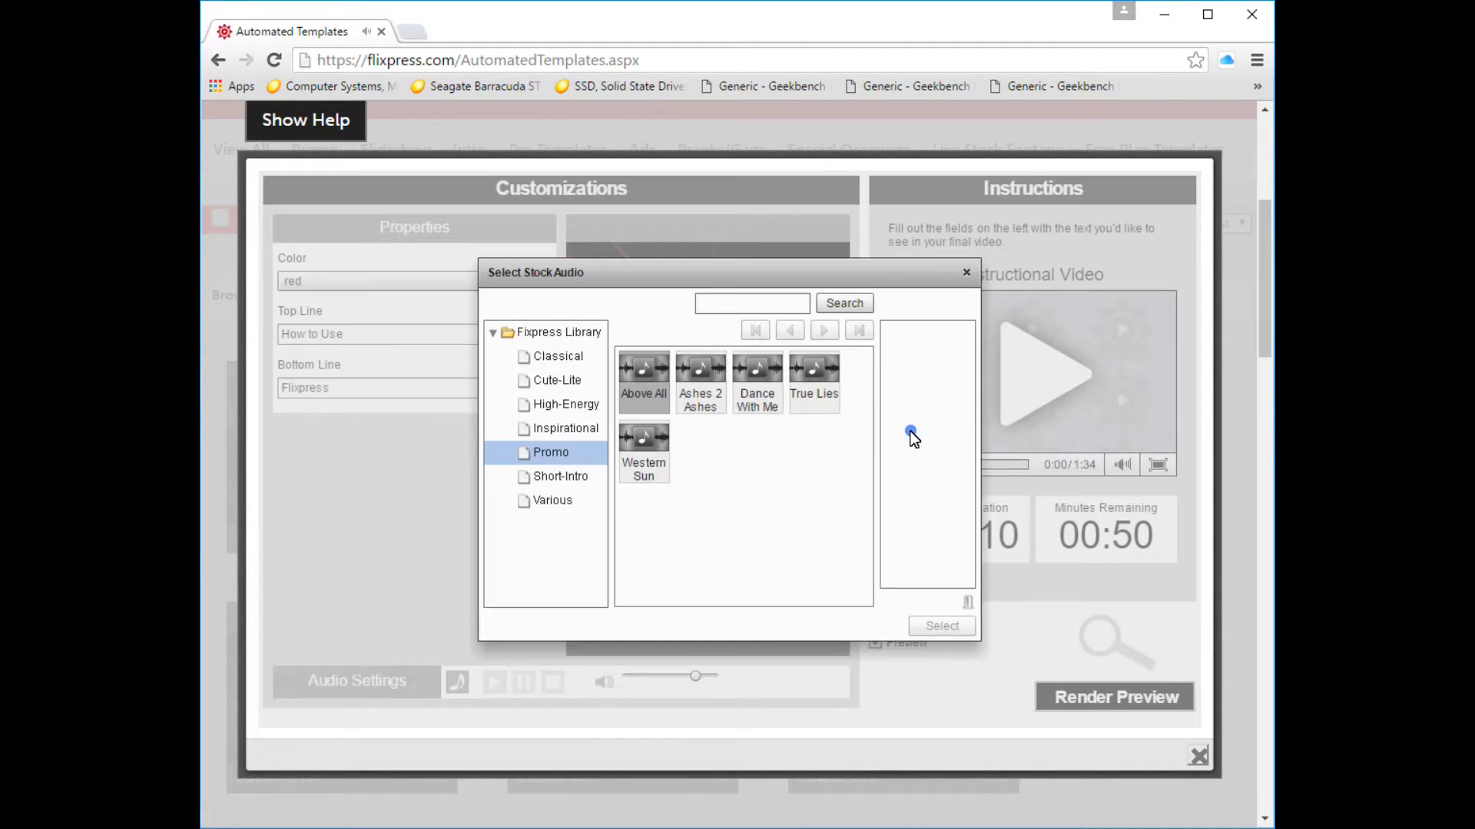
left_click(643, 432)
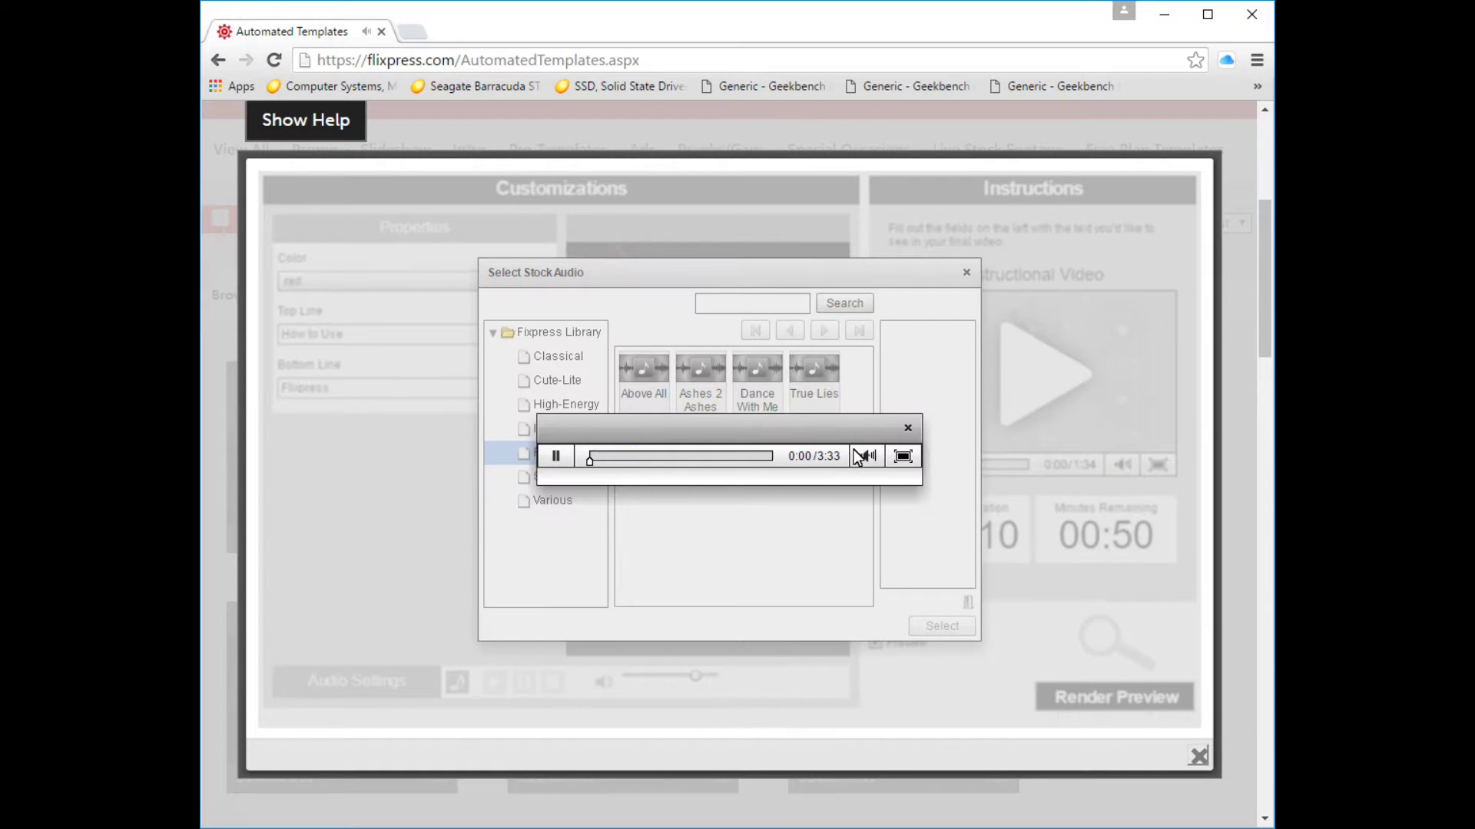
left_click(907, 427)
left_click(593, 476)
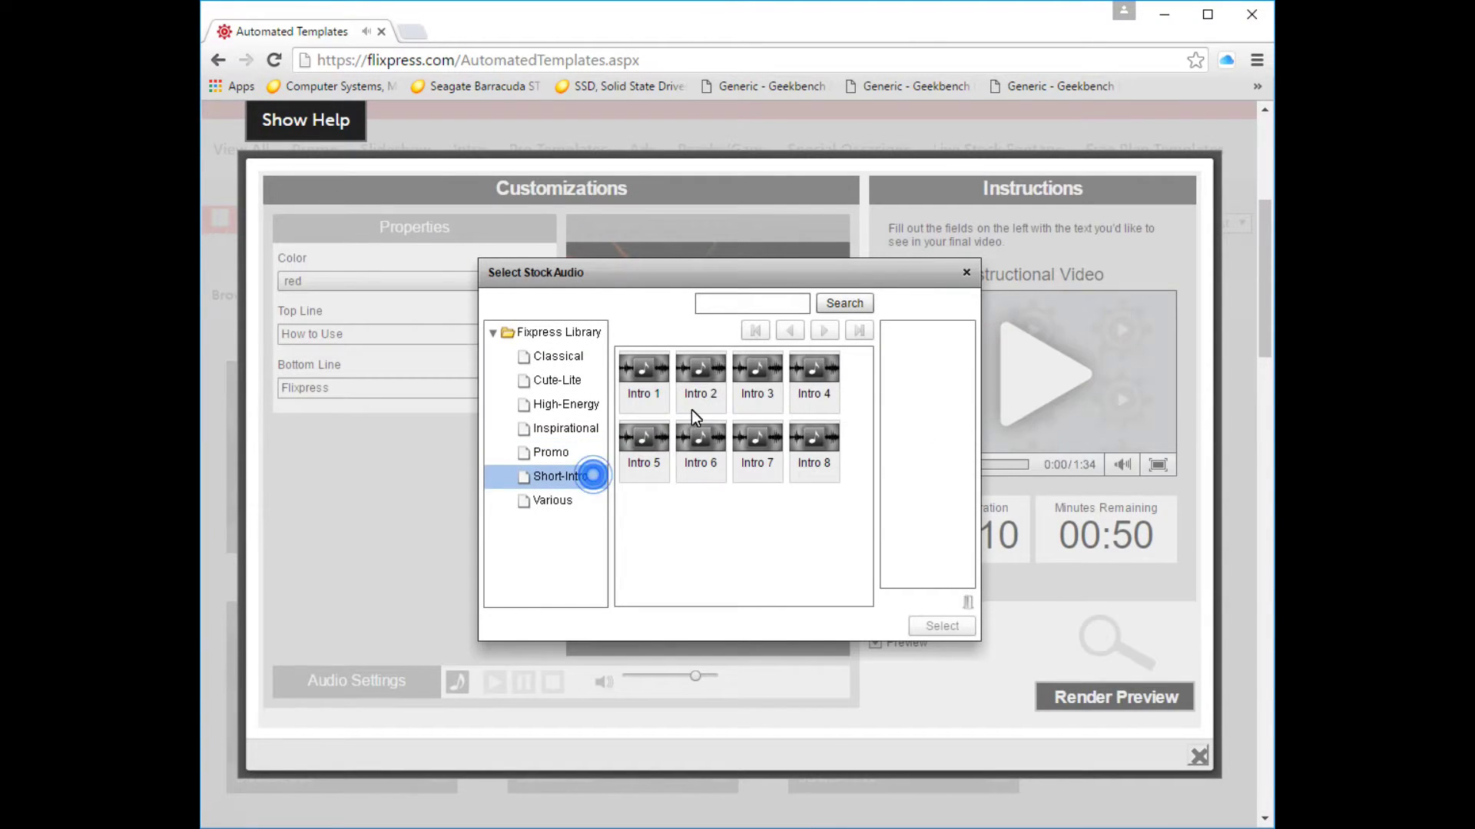
left_click(694, 367)
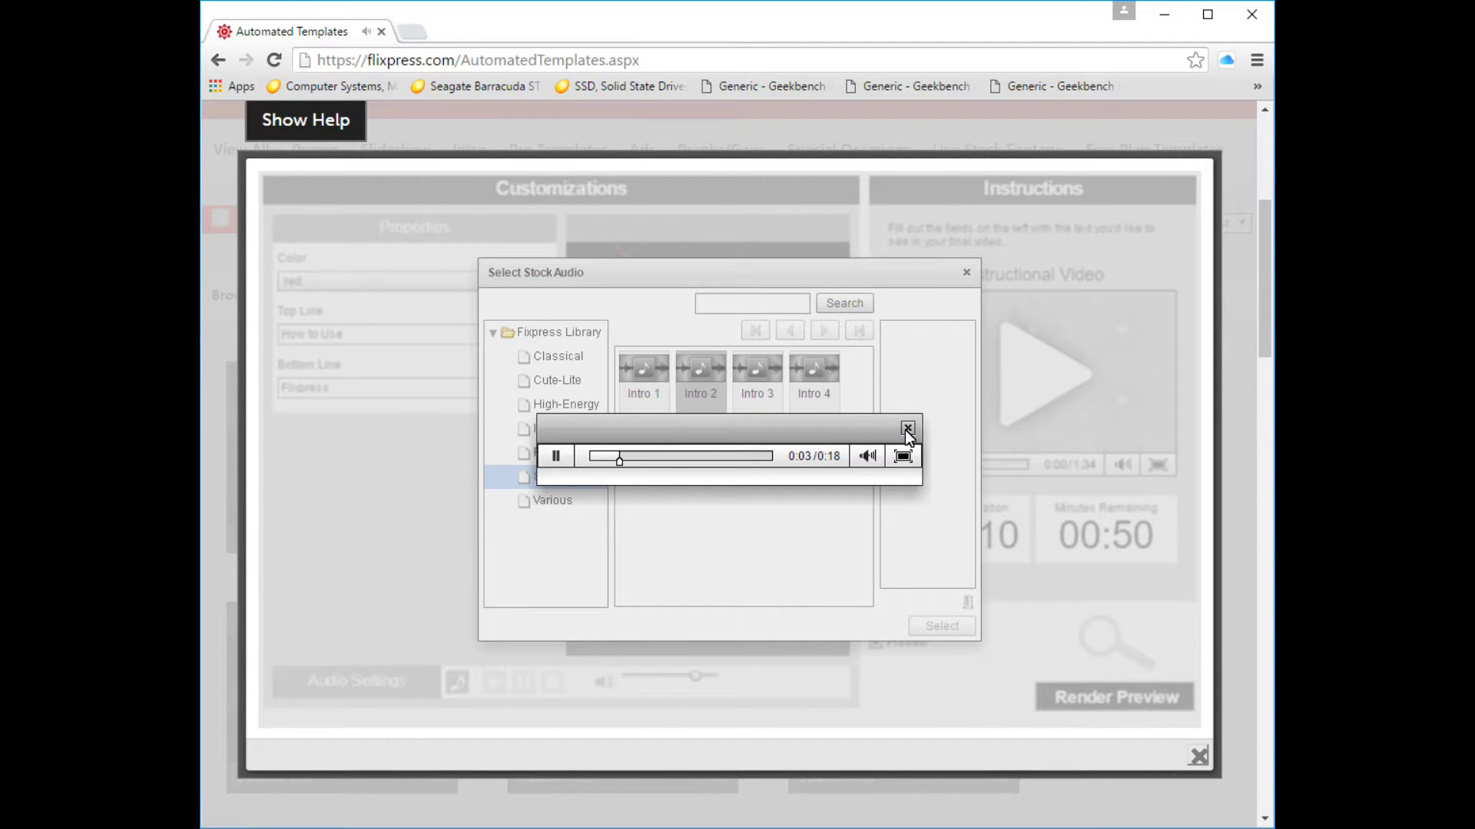
left_click(907, 428)
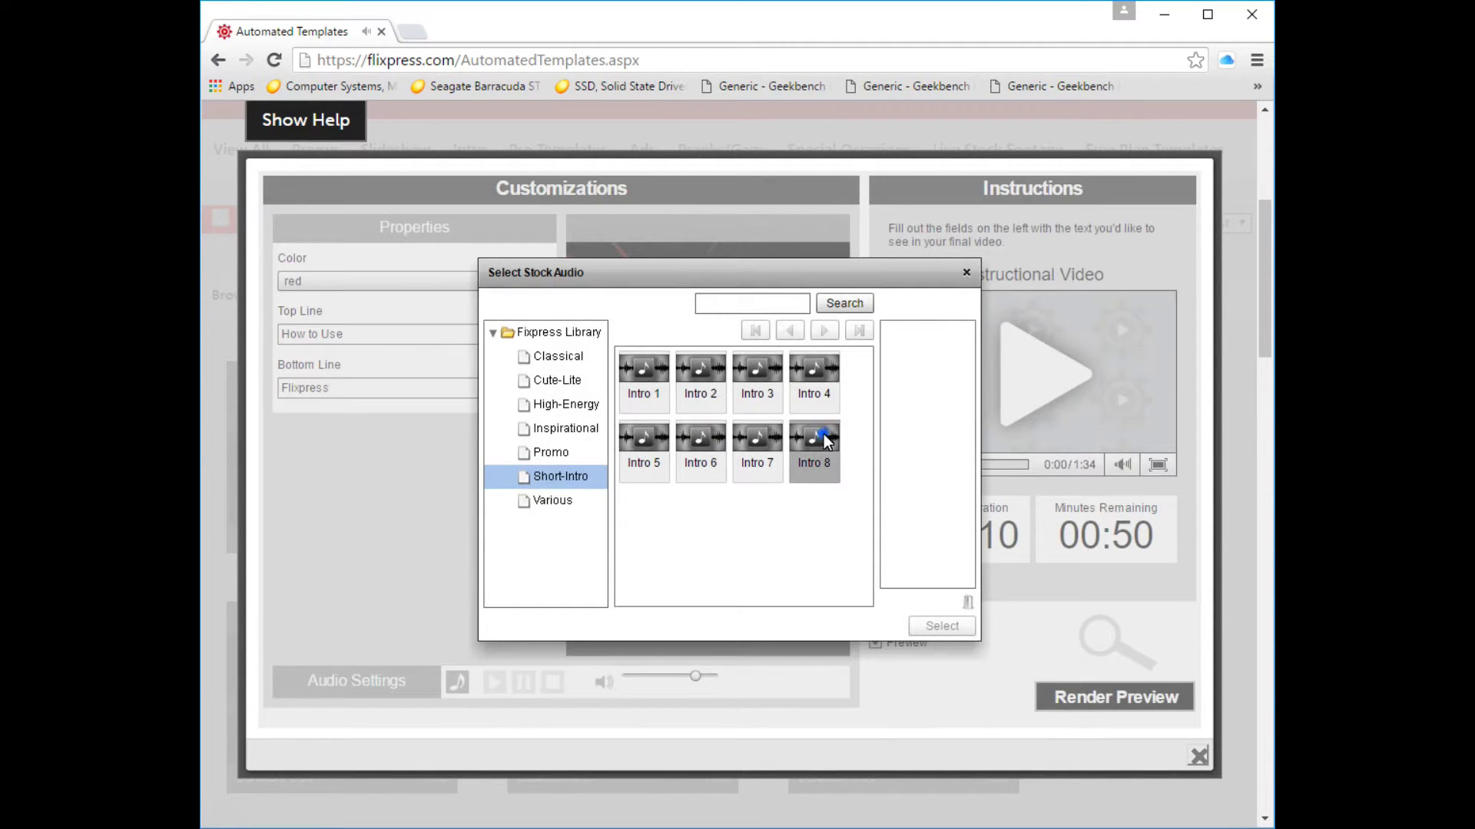
left_click(823, 435)
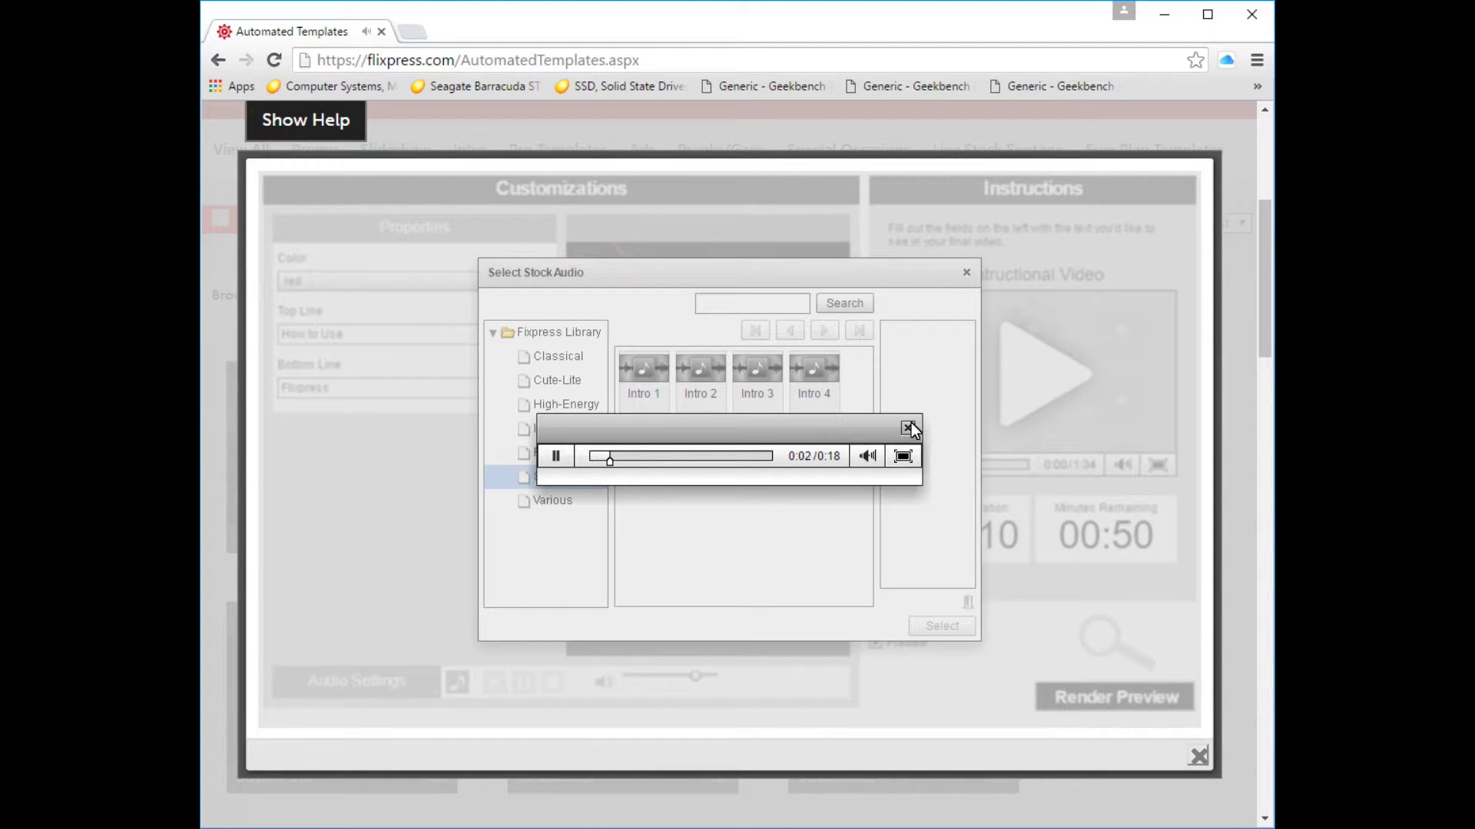
left_click(908, 427)
Audition Various tracks Crossing Over and Dancey, then Cute-Lite tracks Hi Tech Evo and Sunshine
left_click(566, 499)
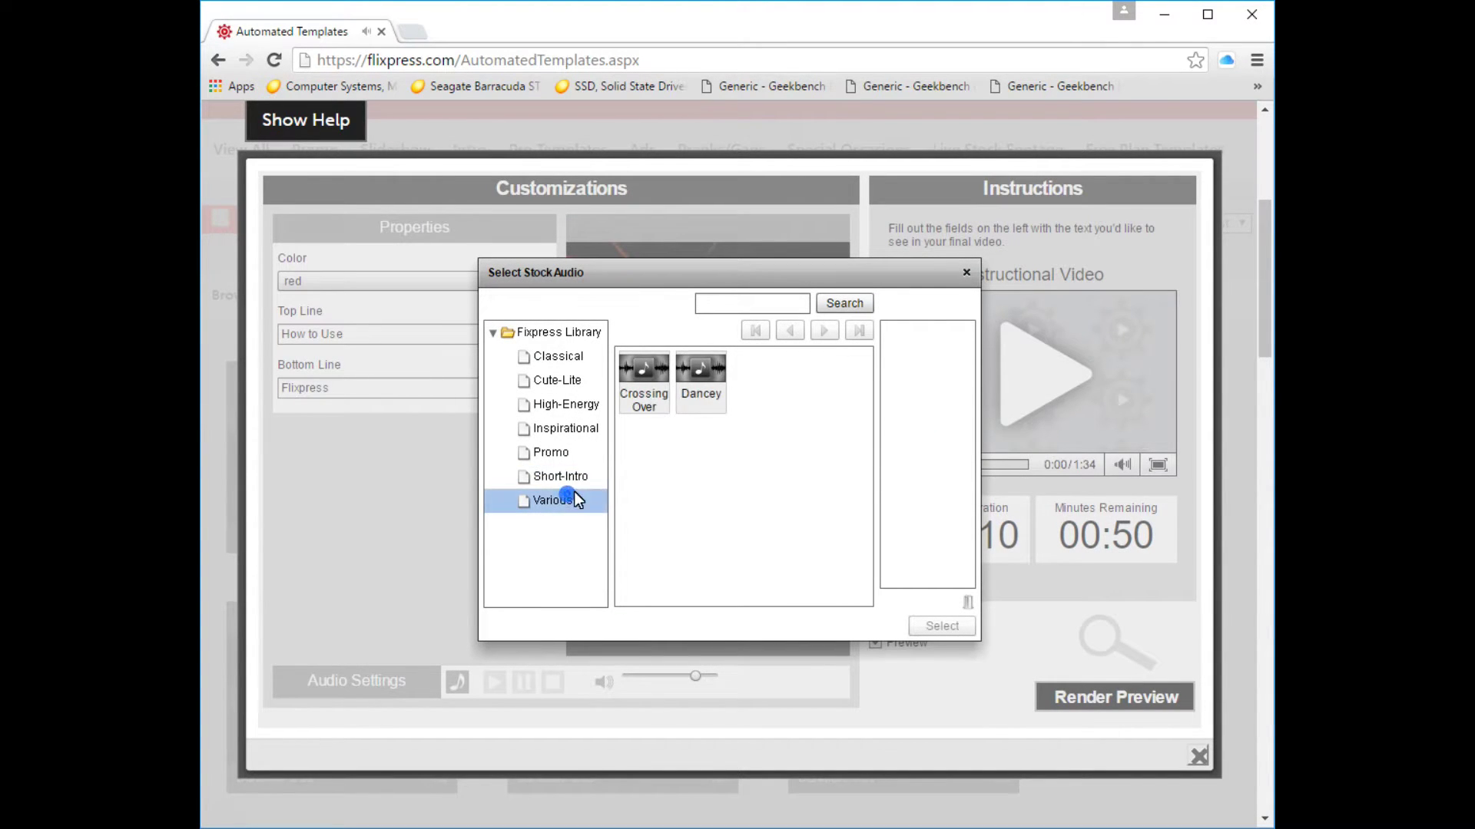
left_click(660, 376)
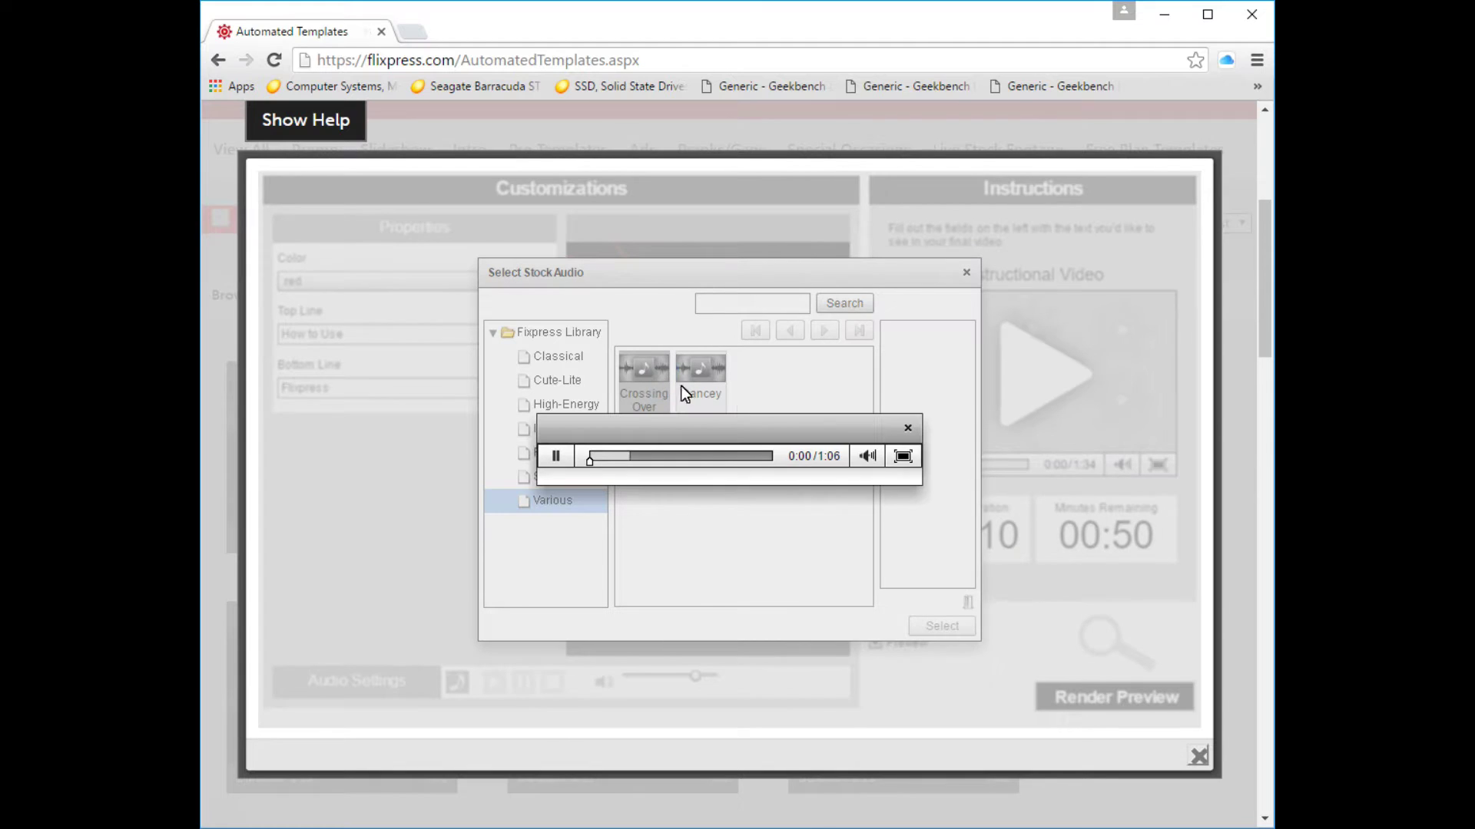
left_click(908, 427)
left_click(699, 372)
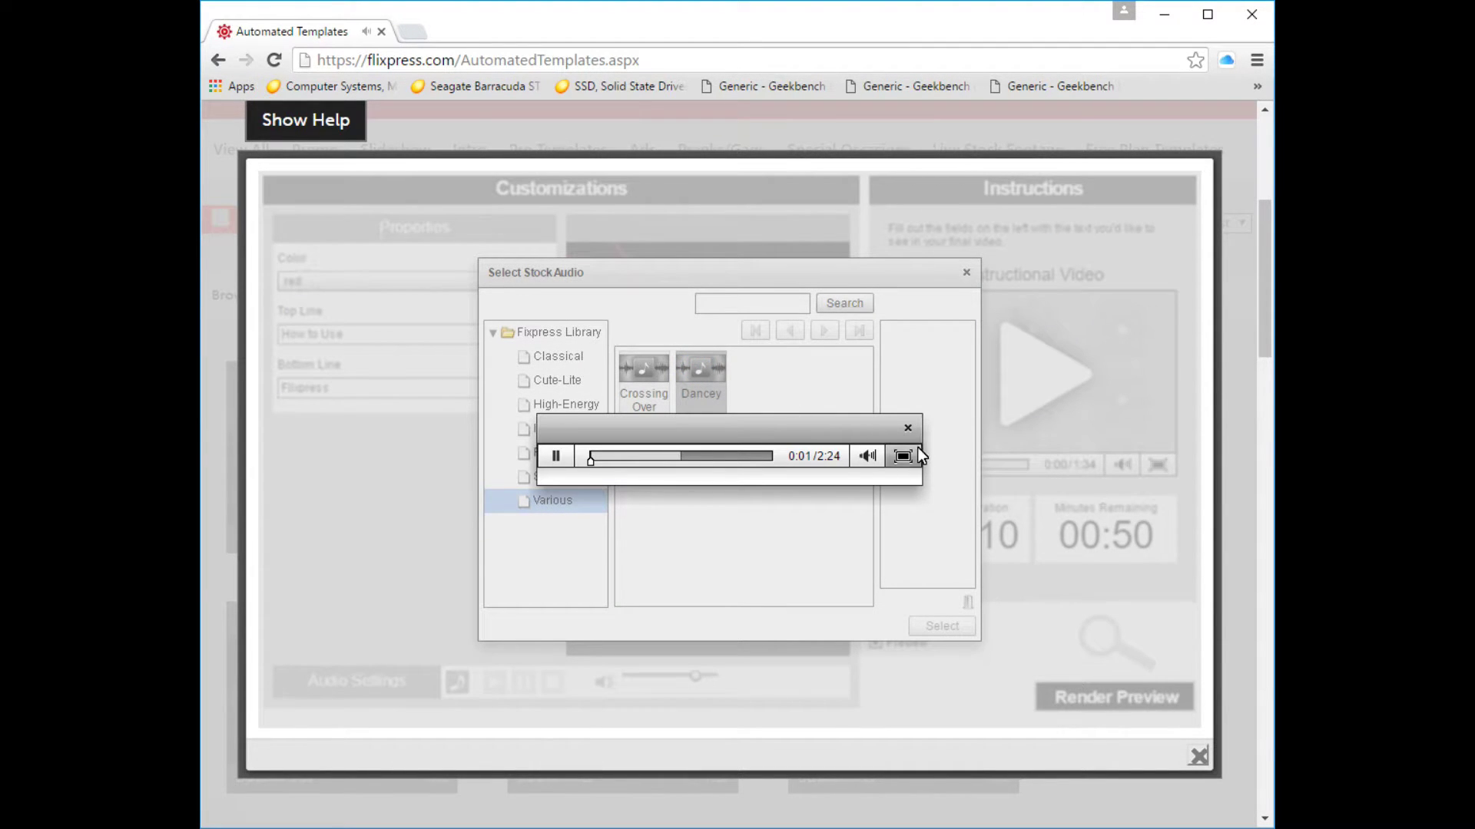
left_click(913, 430)
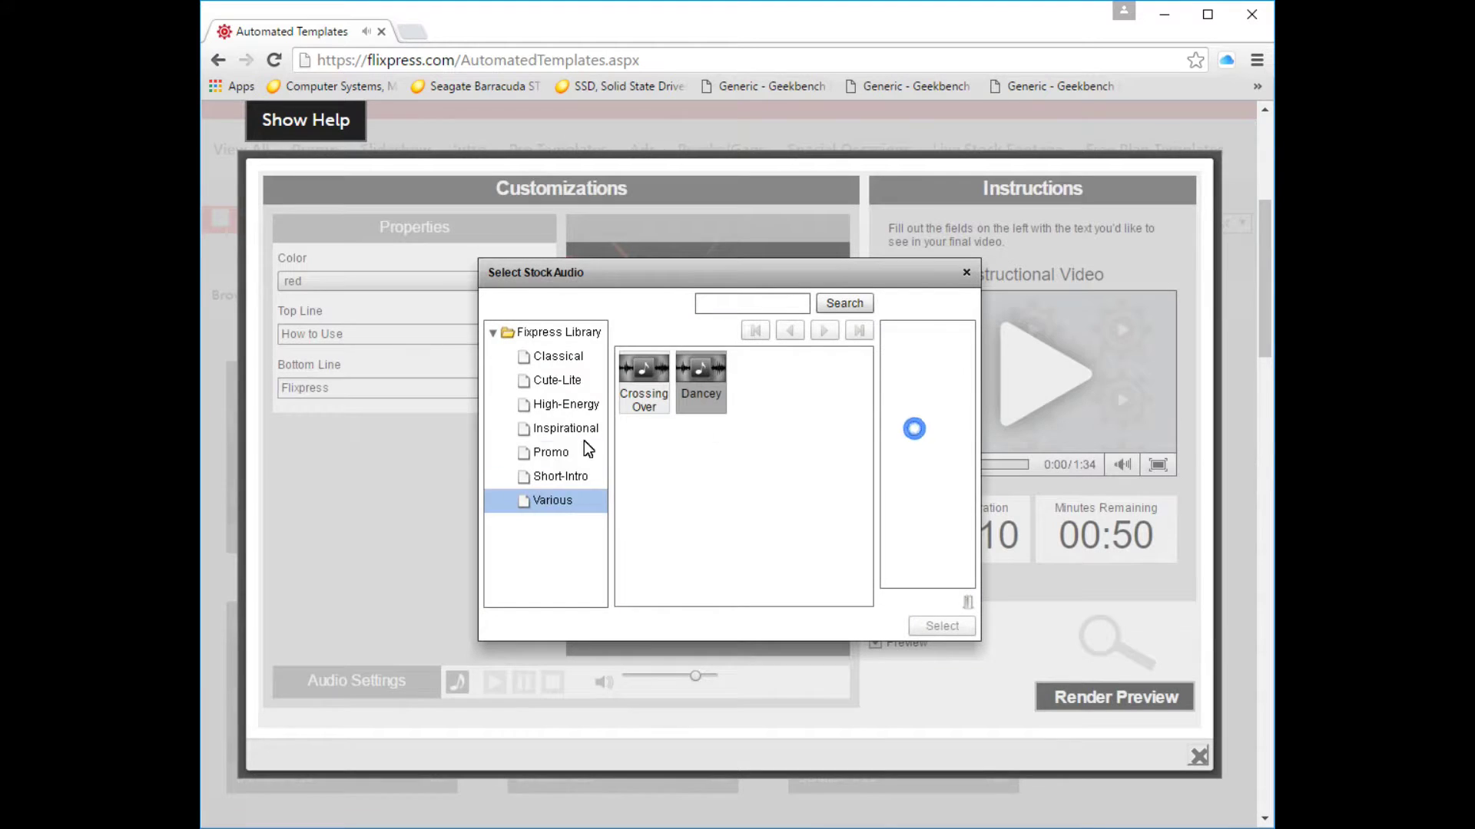
left_click(539, 379)
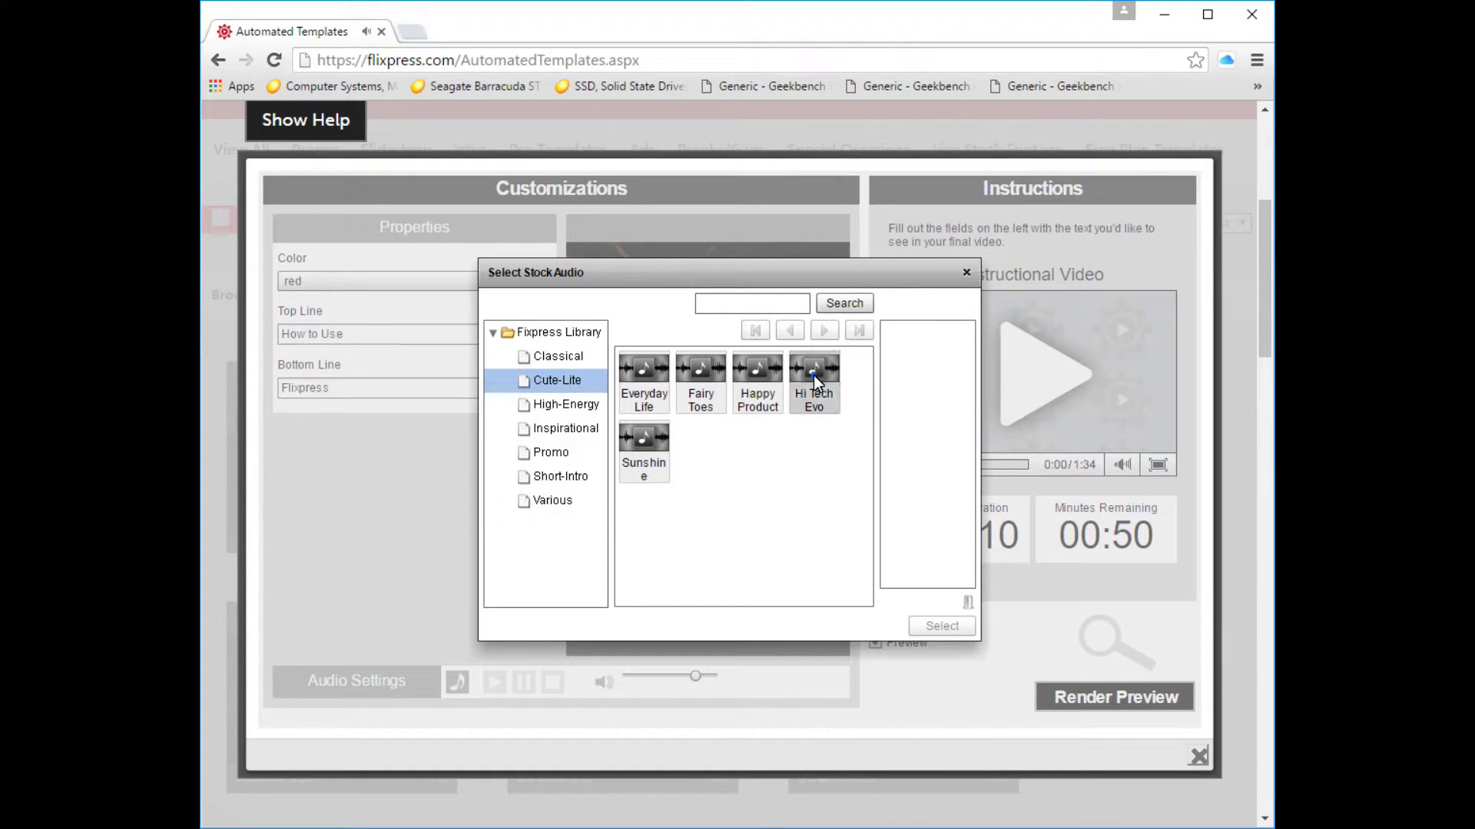
left_click(813, 374)
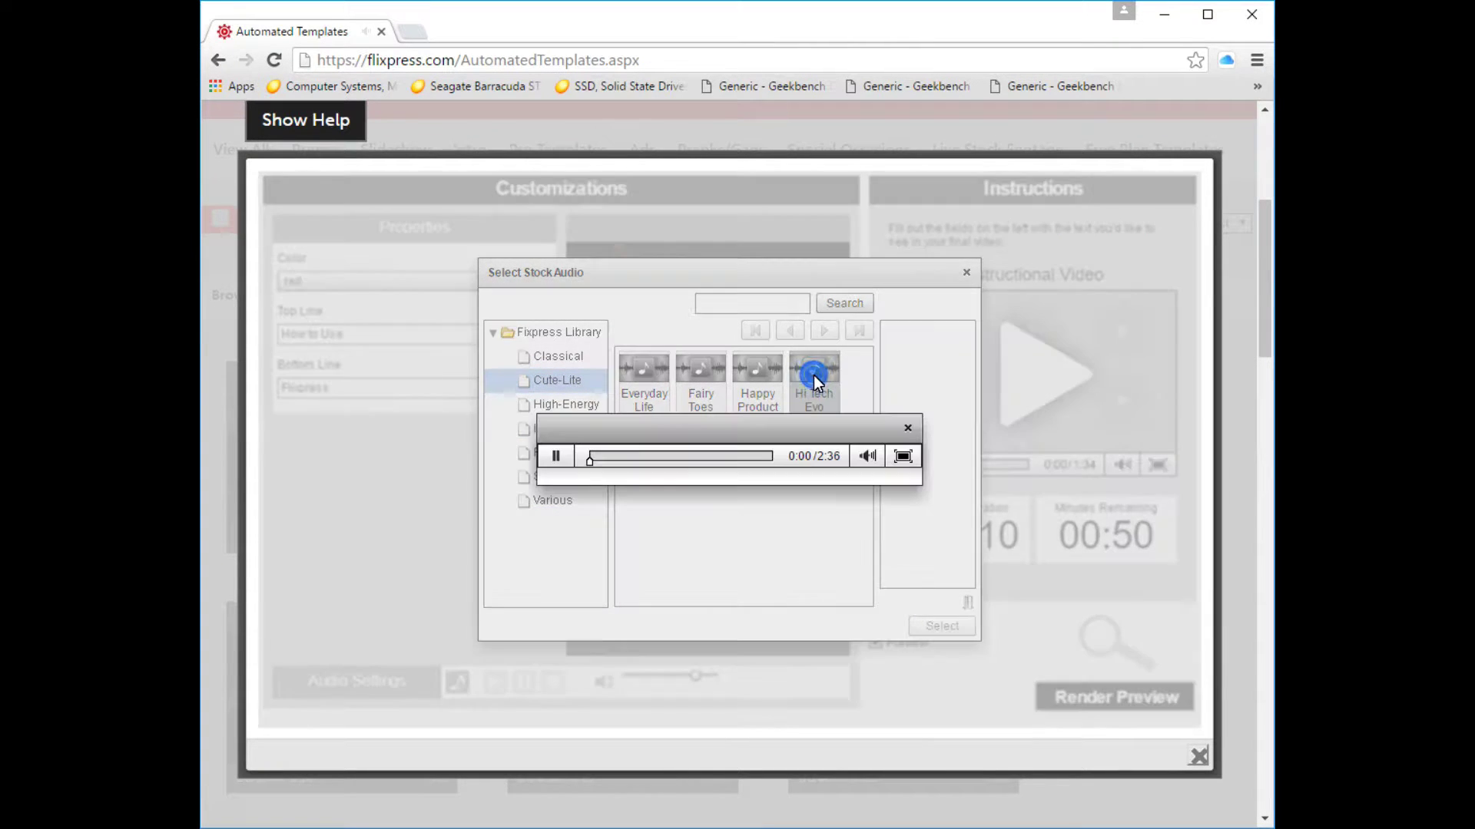
left_click(907, 427)
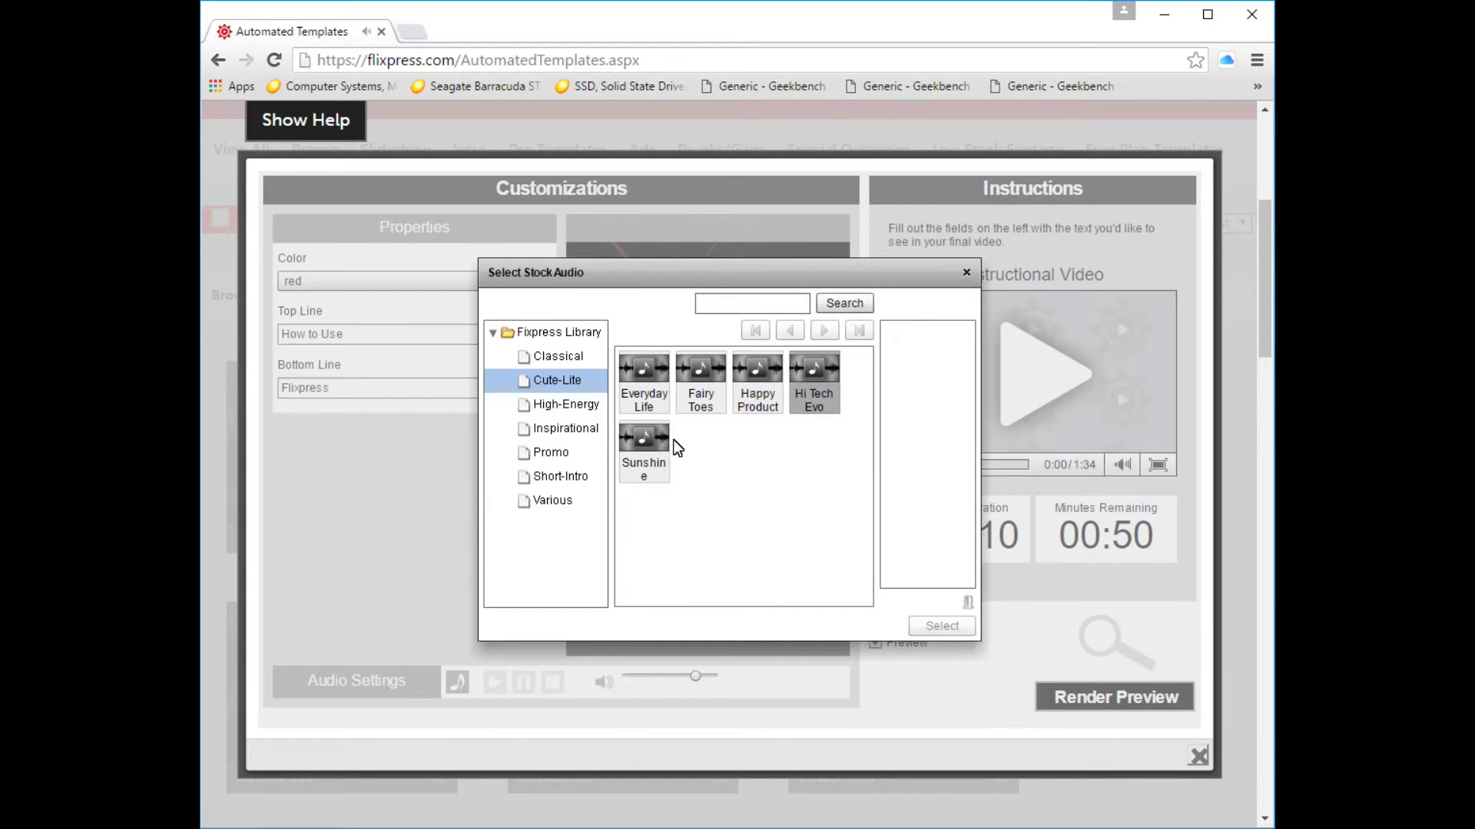
left_click(638, 441)
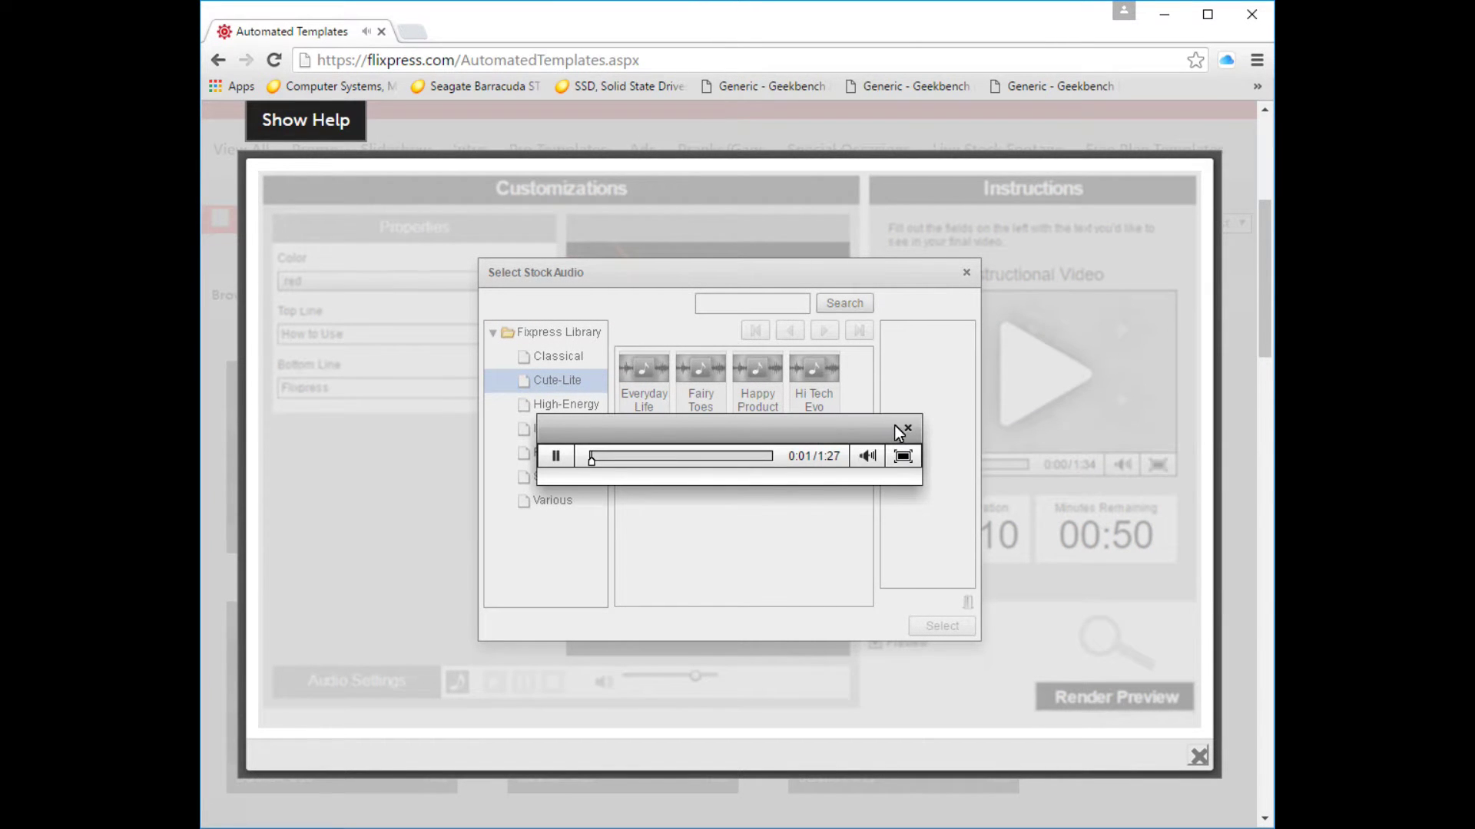
left_click(906, 425)
Audition Classical's Mountain King and Inspirational's Driving Mentality, Inspiring Piano and Morning Shine
left_click(559, 358)
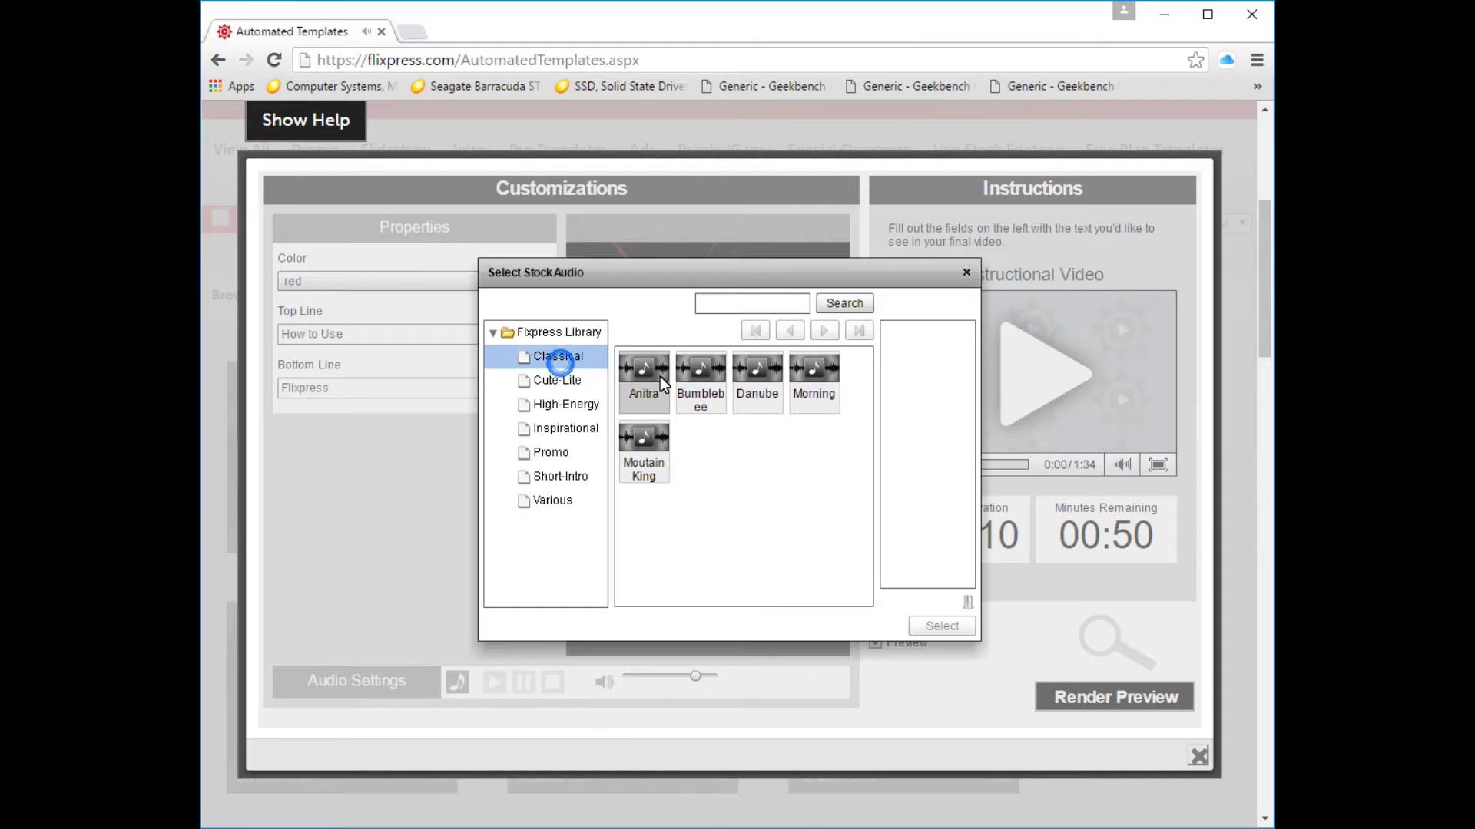
left_click(643, 438)
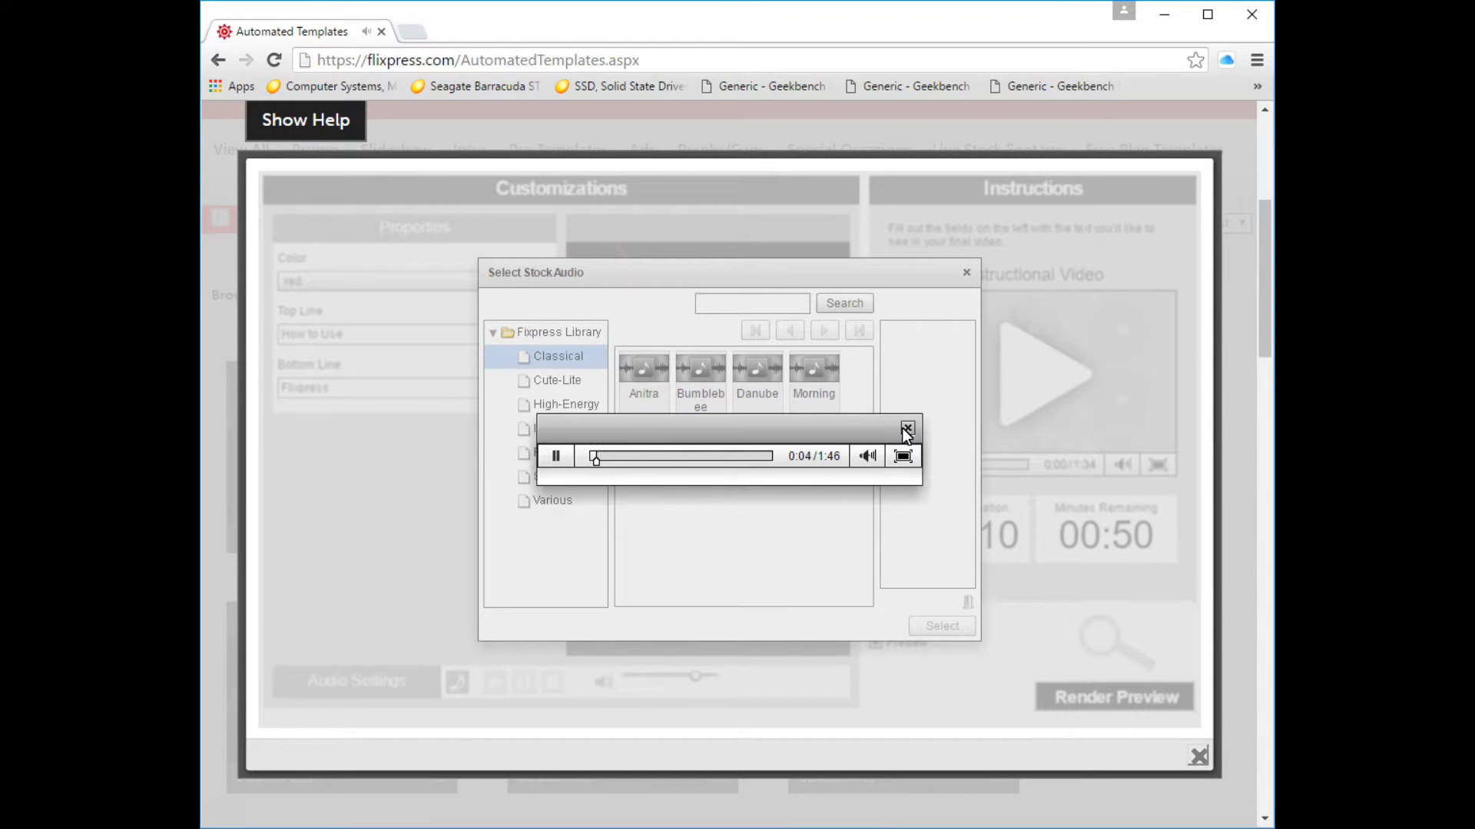
left_click(907, 428)
left_click(567, 428)
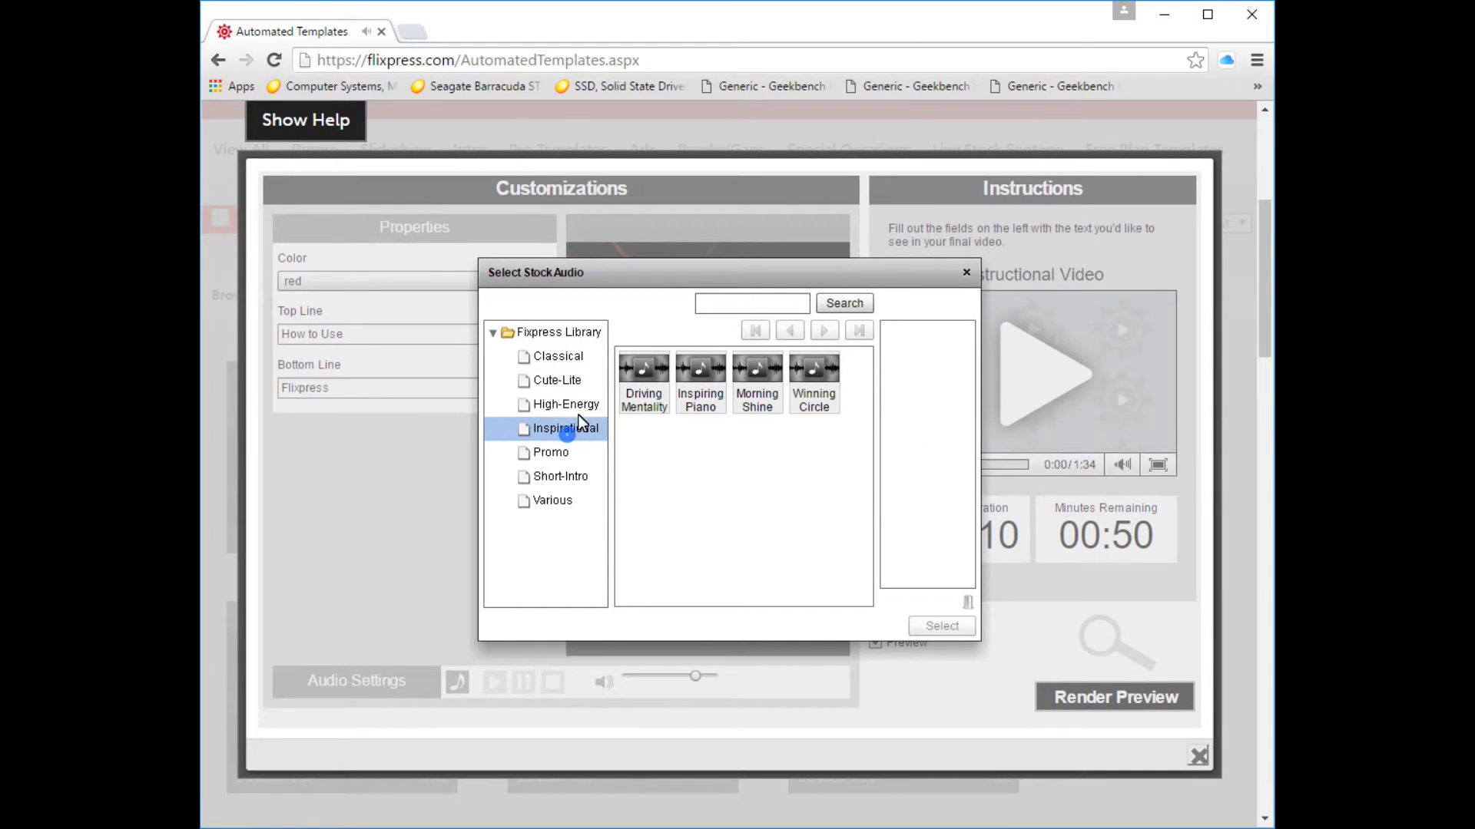
left_click(632, 369)
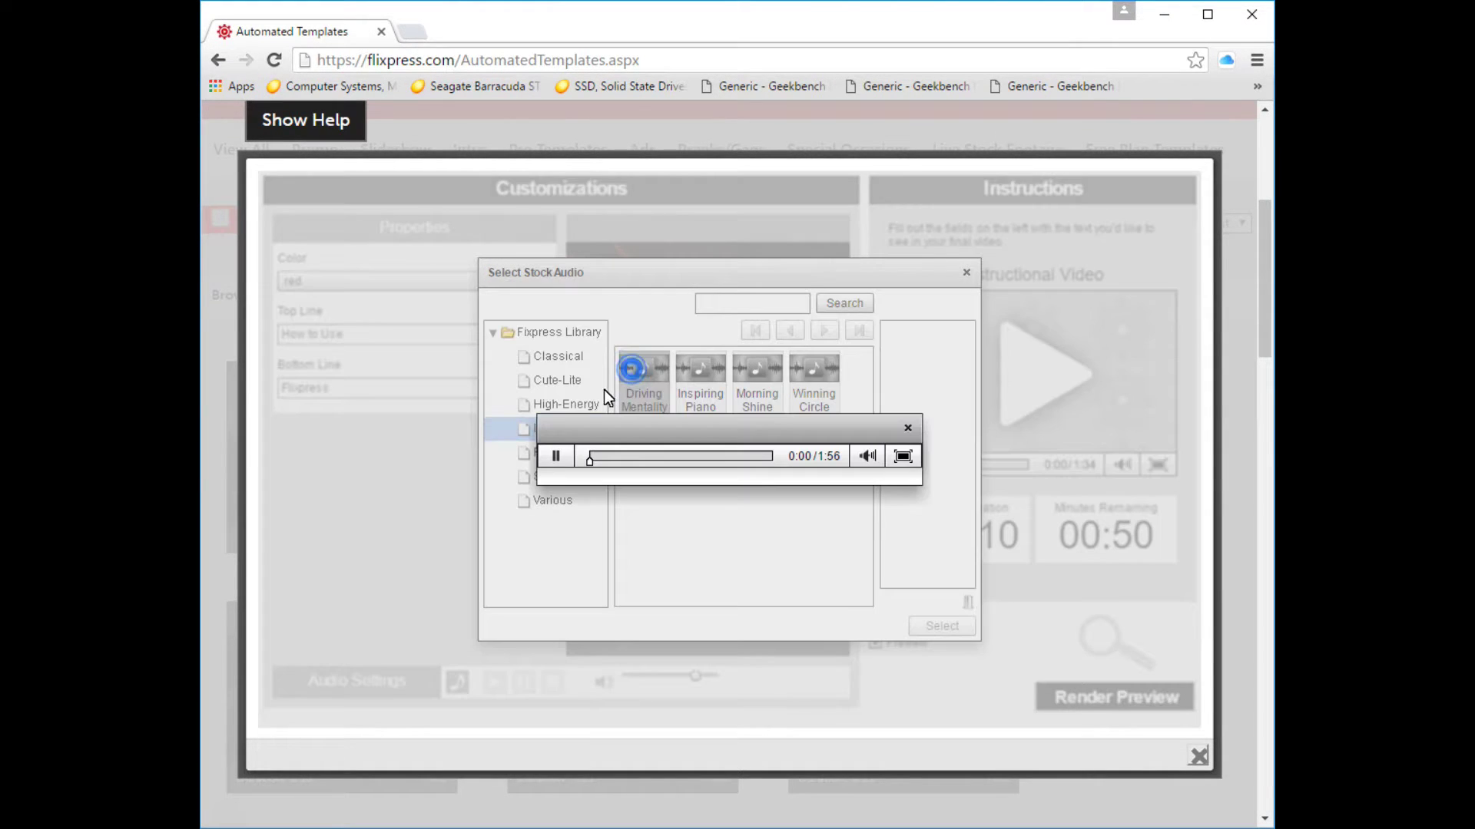
left_click(897, 423)
left_click(907, 428)
left_click(704, 366)
left_click(907, 428)
left_click(749, 362)
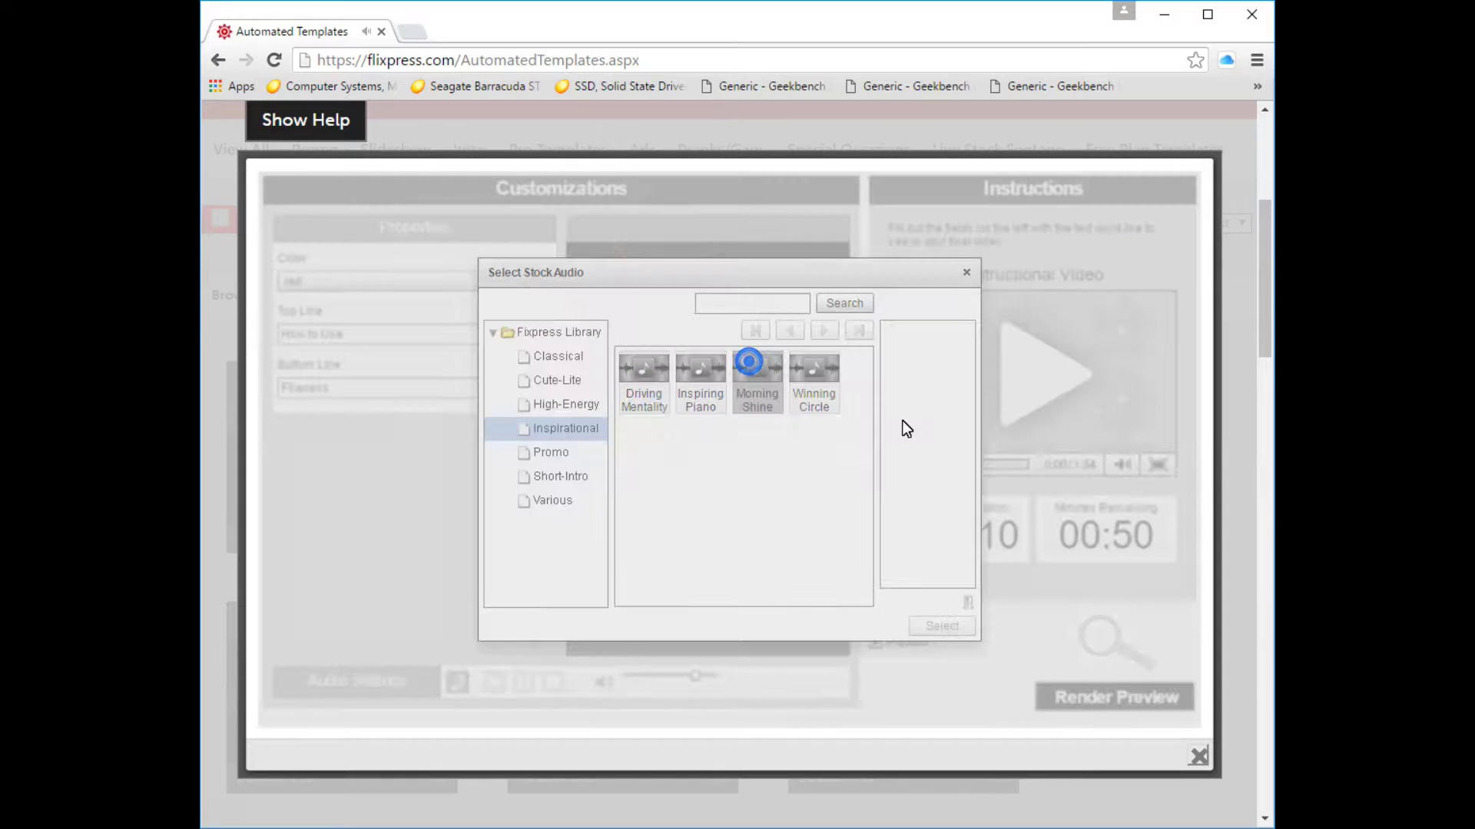
left_click(907, 428)
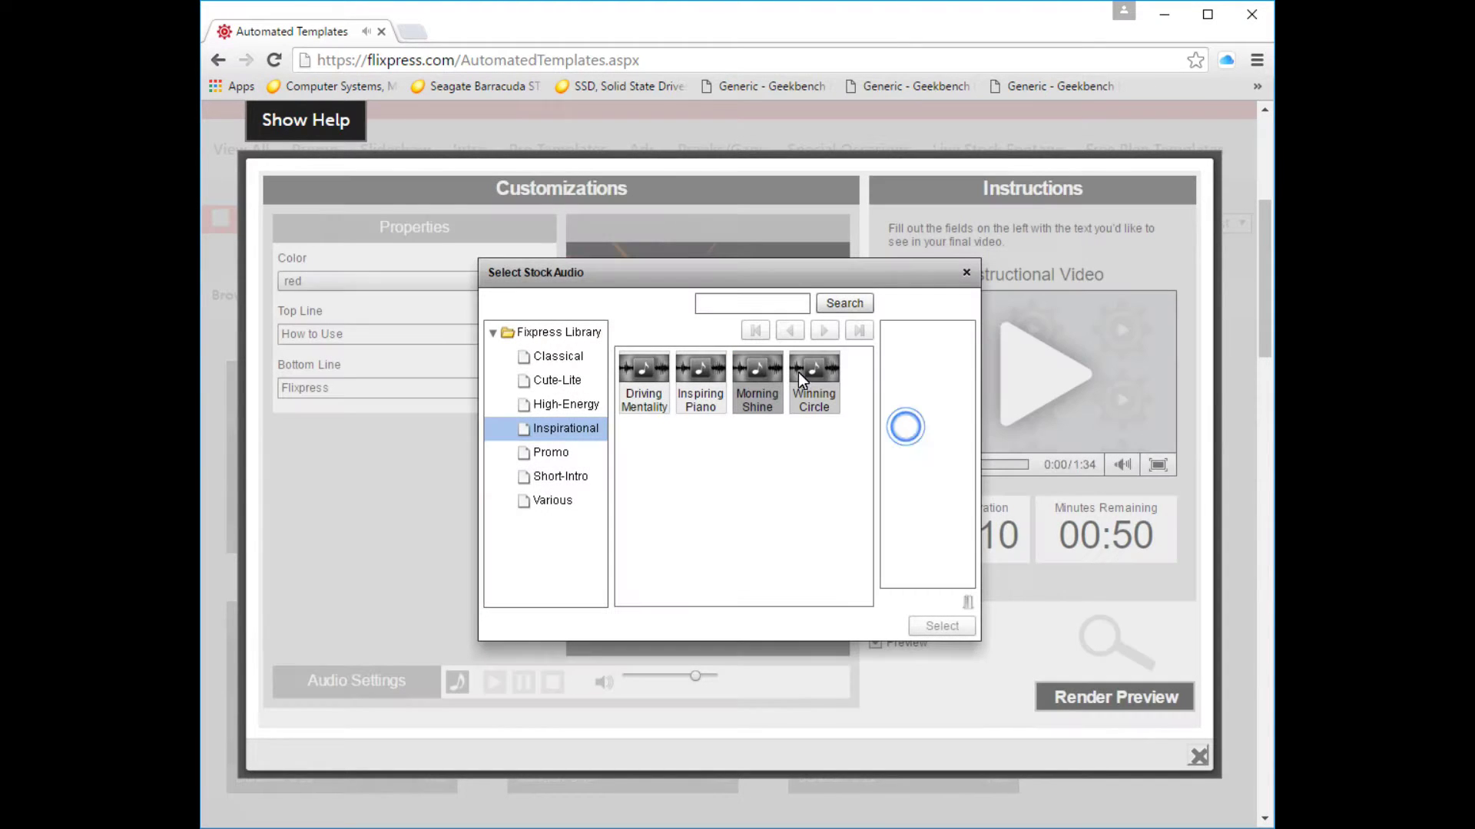
left_click(530, 453)
Audition High-Energy tracks 5th Symphony, Breakdown, My Choice, Revolution and Forward Drive
left_click(547, 405)
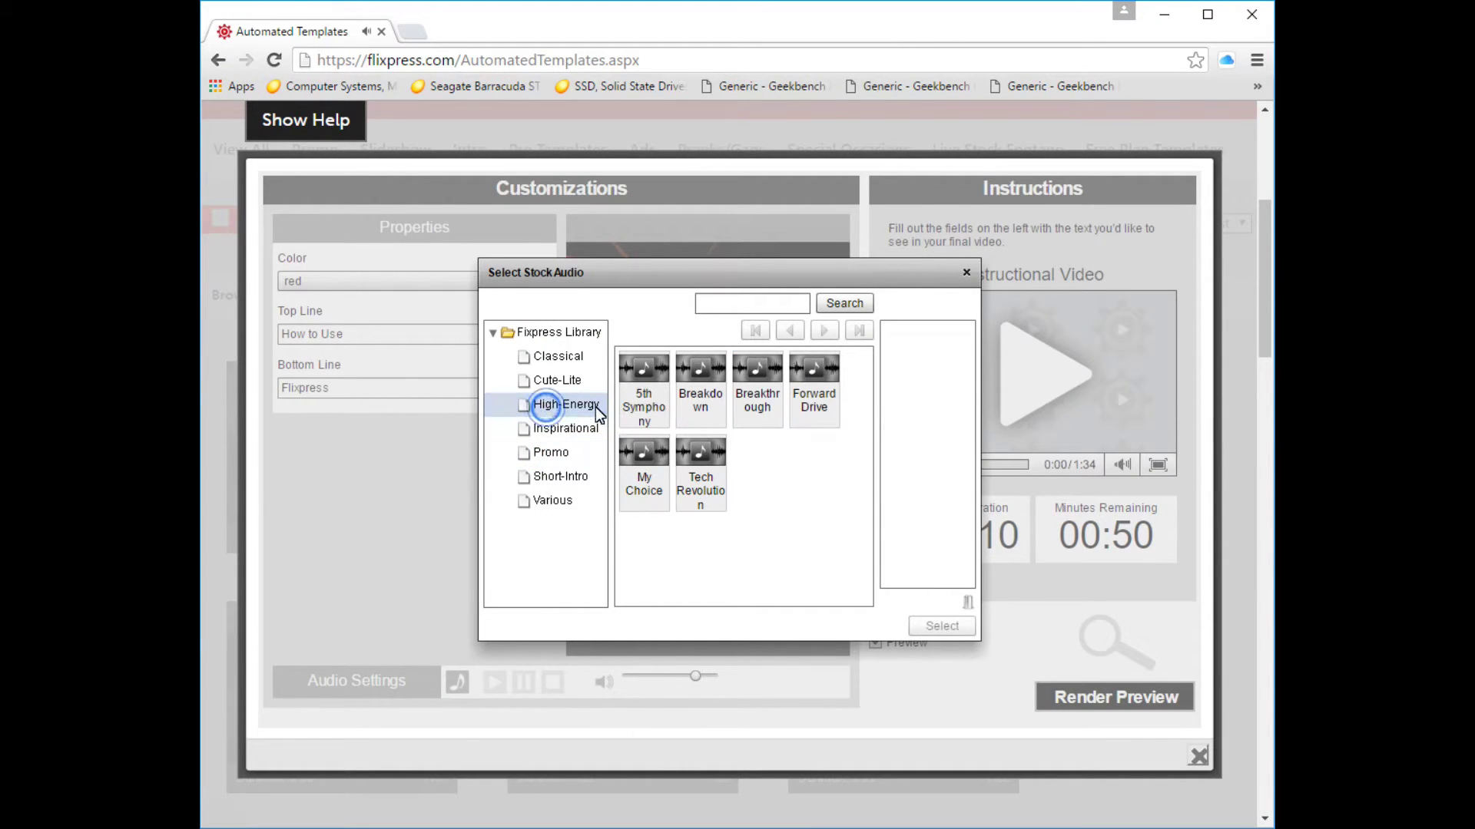
left_click(632, 370)
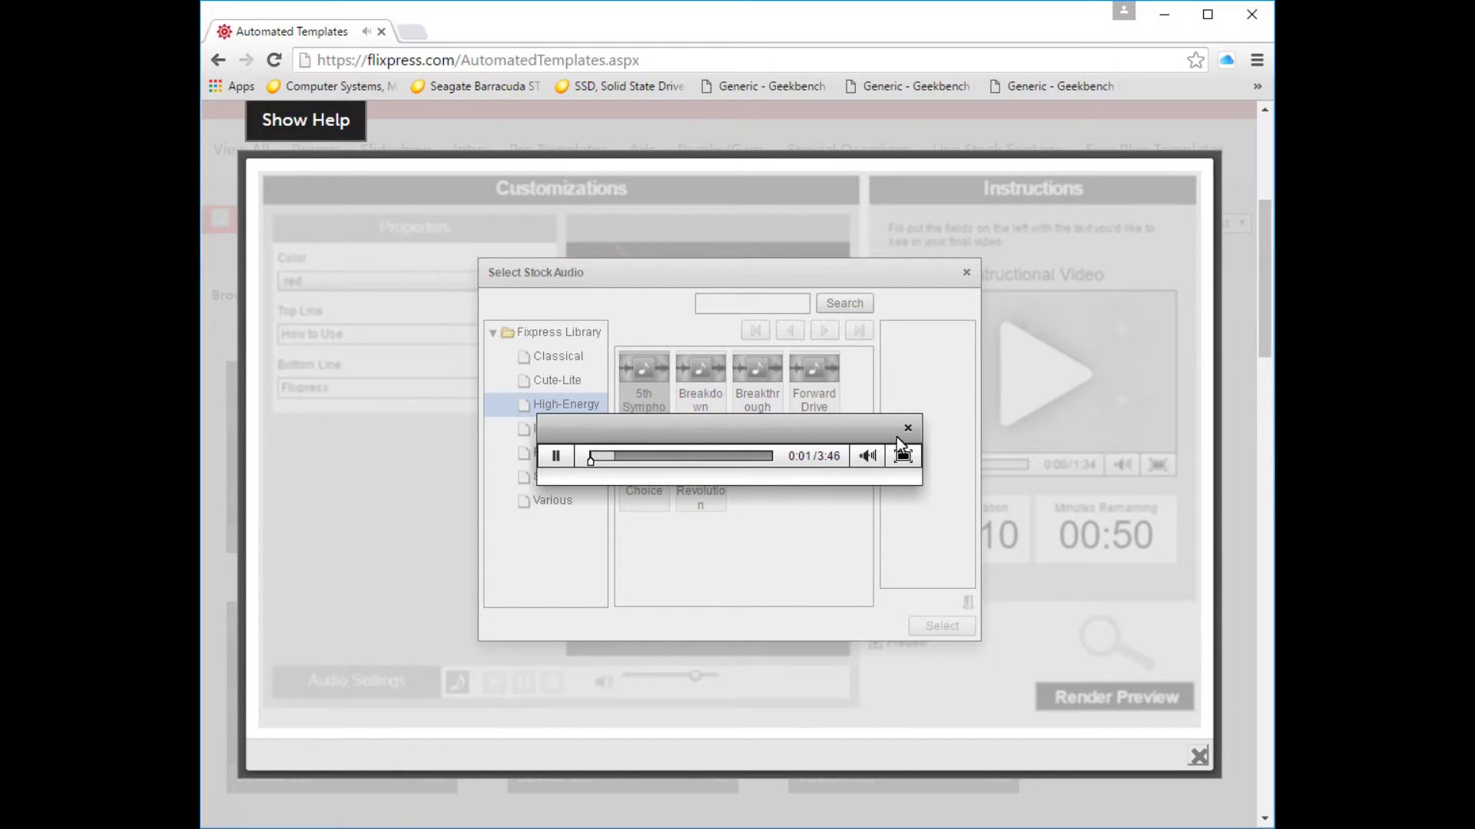
left_click(908, 427)
left_click(690, 377)
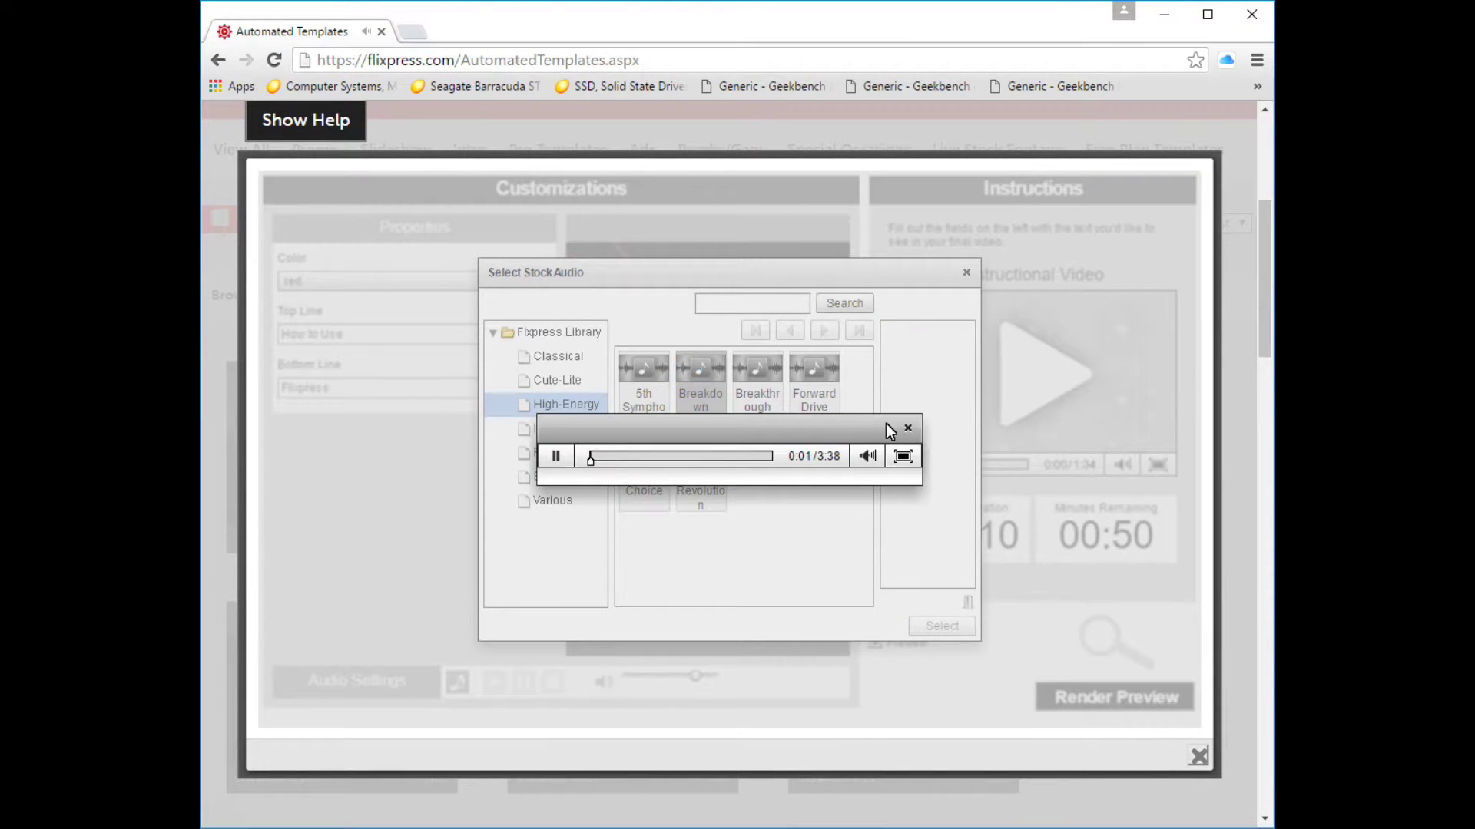
left_click(912, 426)
left_click(648, 450)
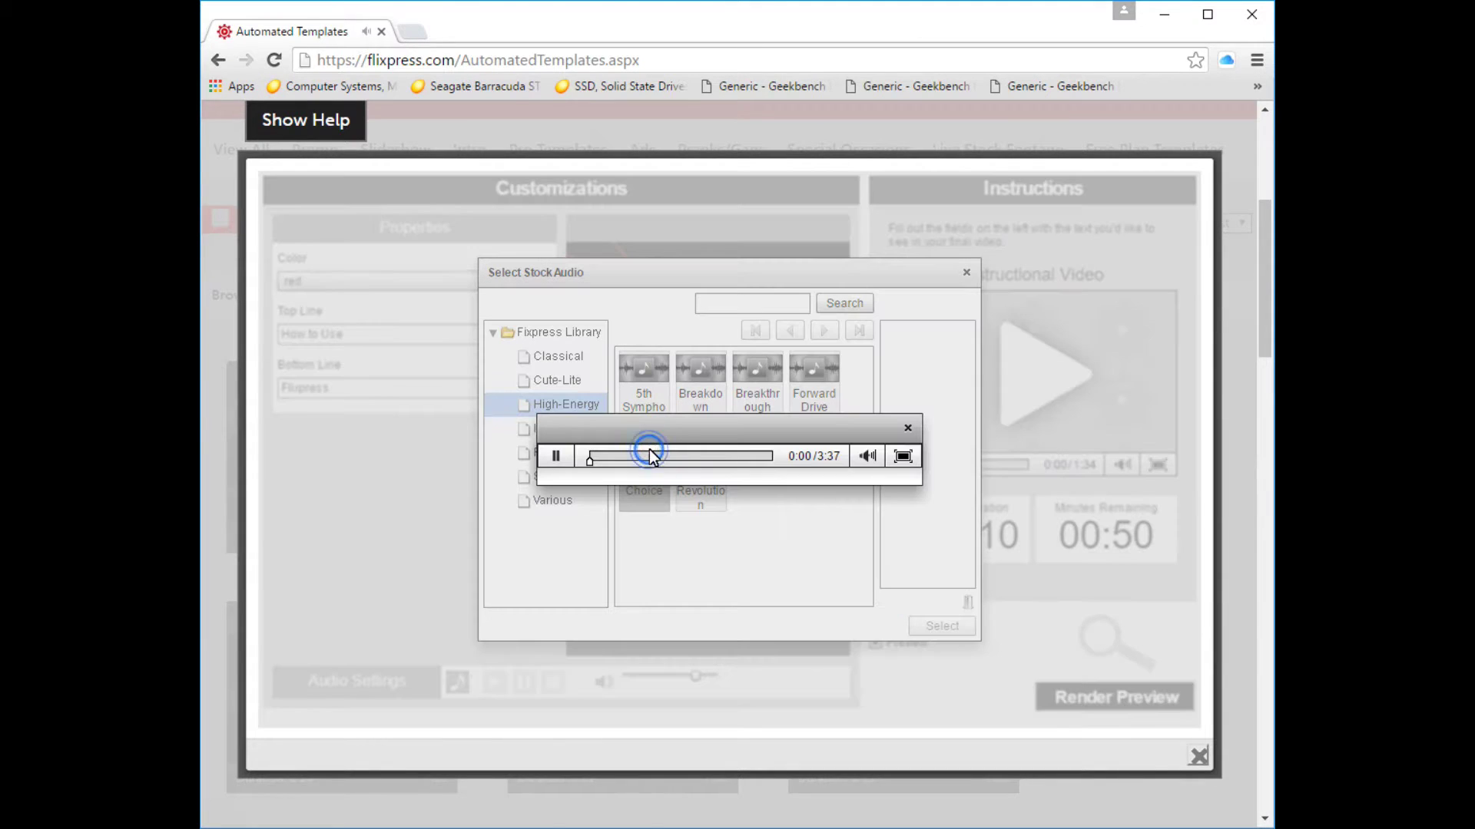
left_click(905, 430)
left_click(702, 477)
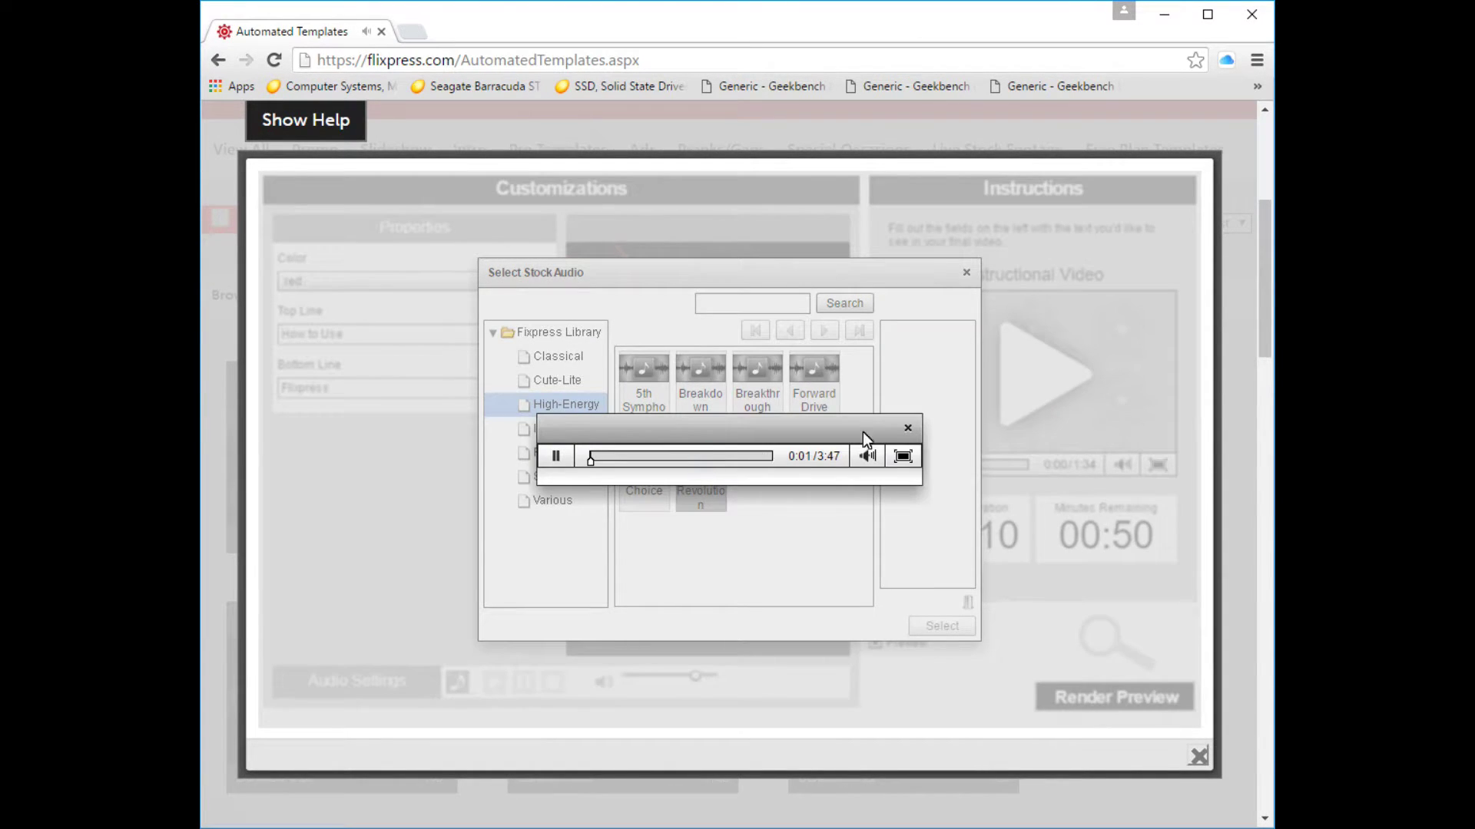
left_click(905, 431)
left_click(813, 378)
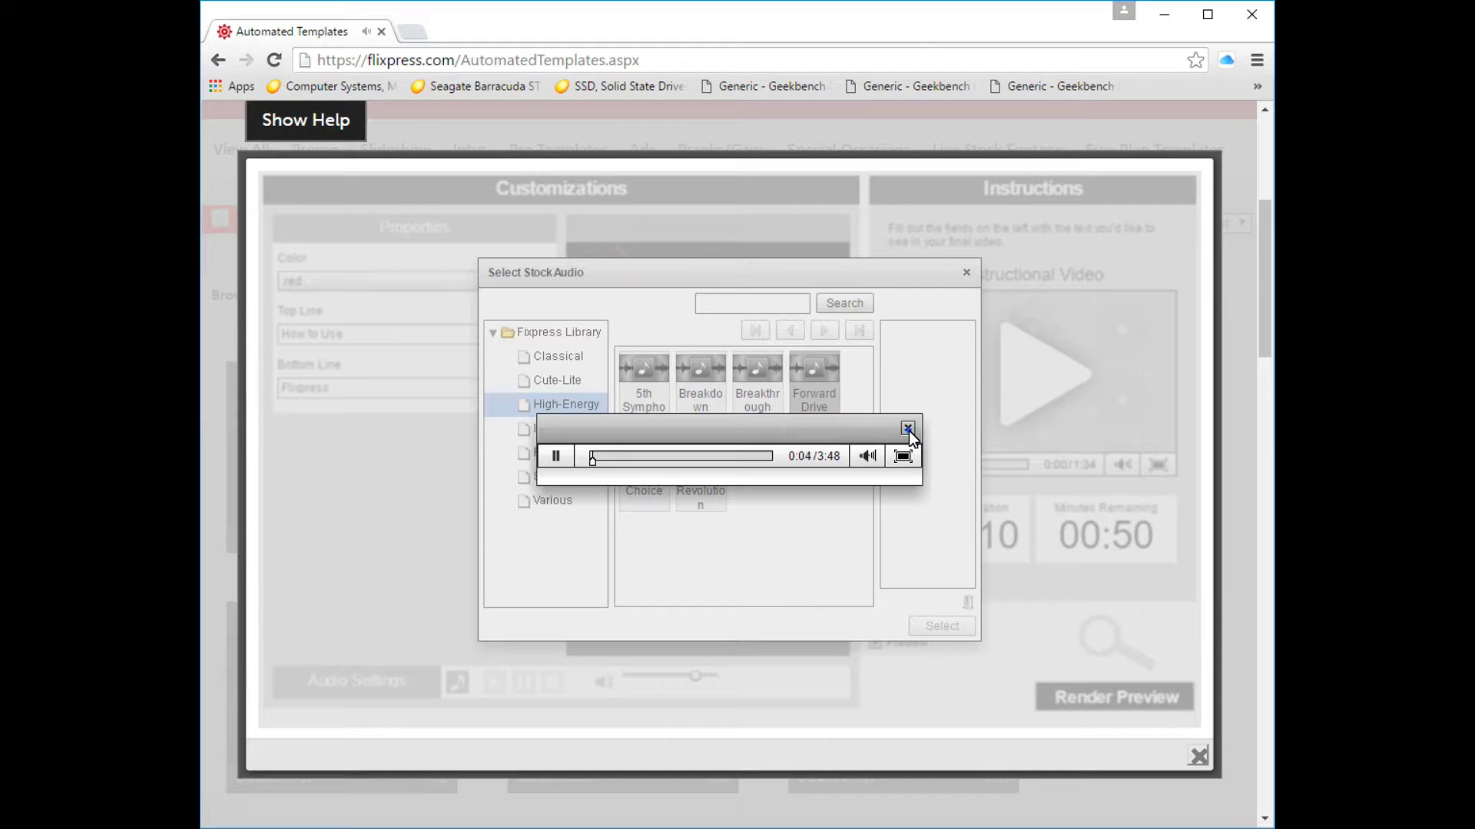
Preview Dancey from the Various collection, add it to the chosen audio and confirm
left_click(908, 429)
left_click(581, 499)
left_click(702, 362)
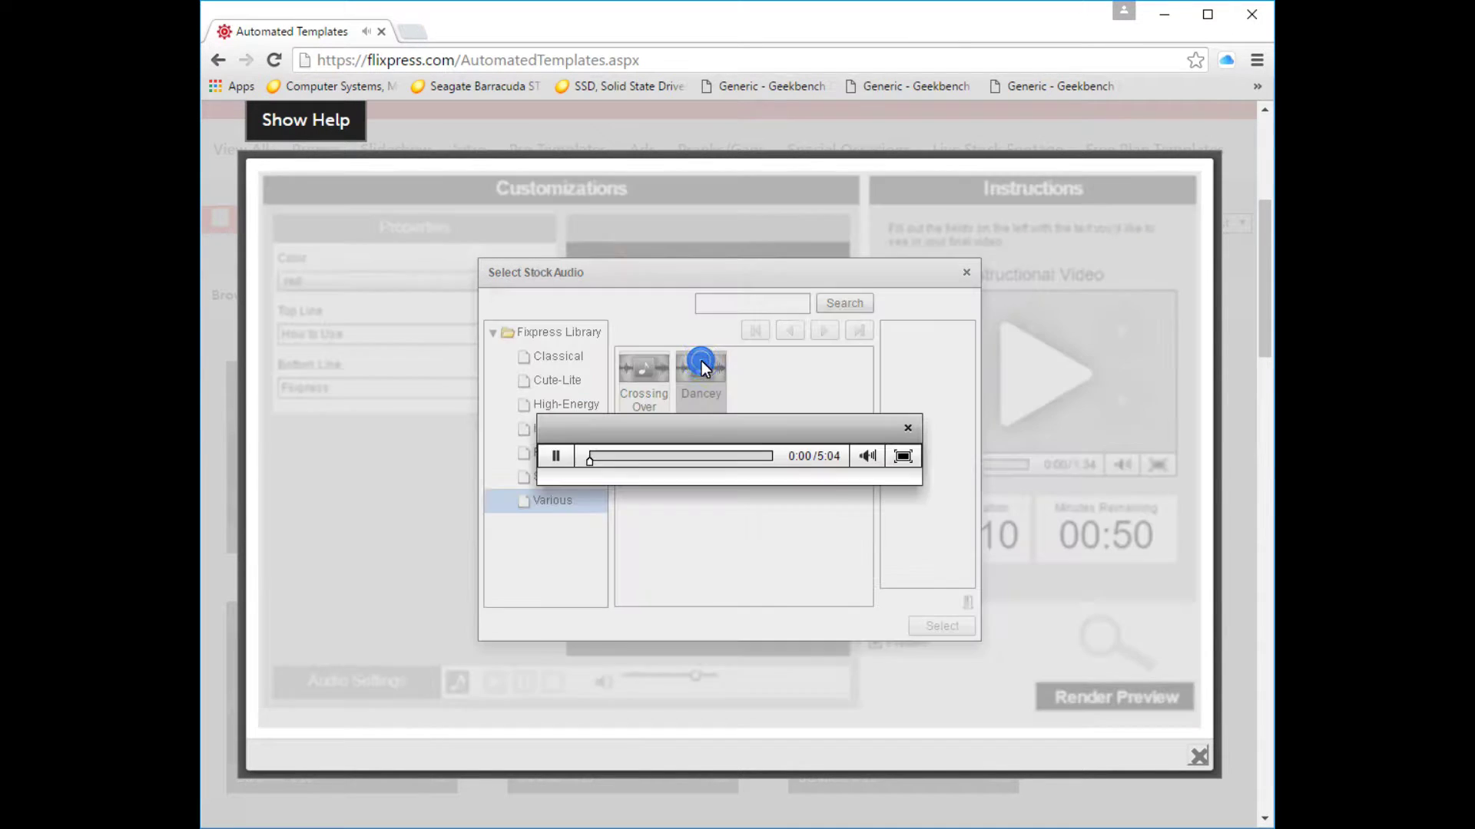
left_click(911, 429)
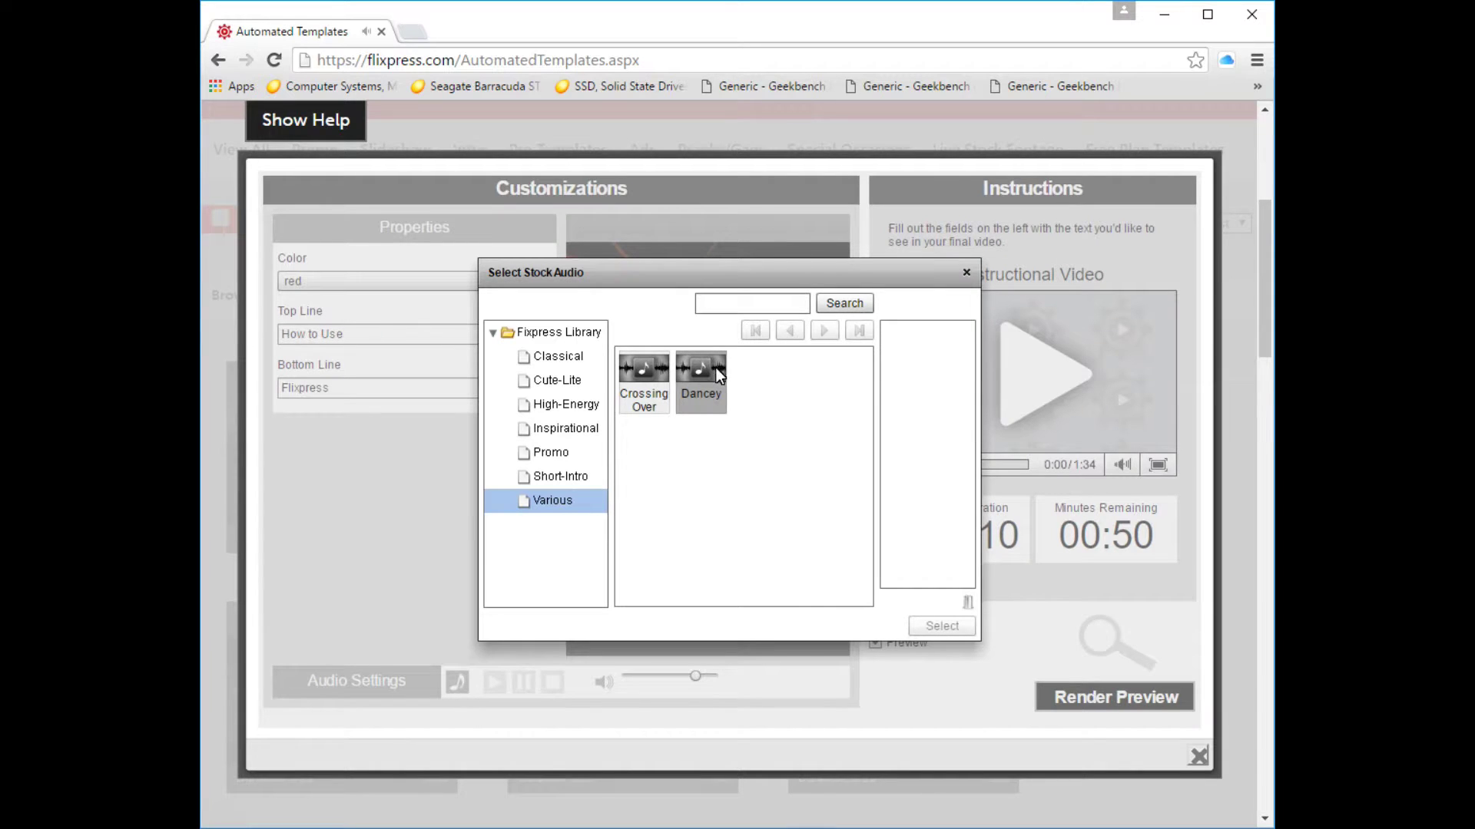
left_click_drag(698, 380, 929, 427)
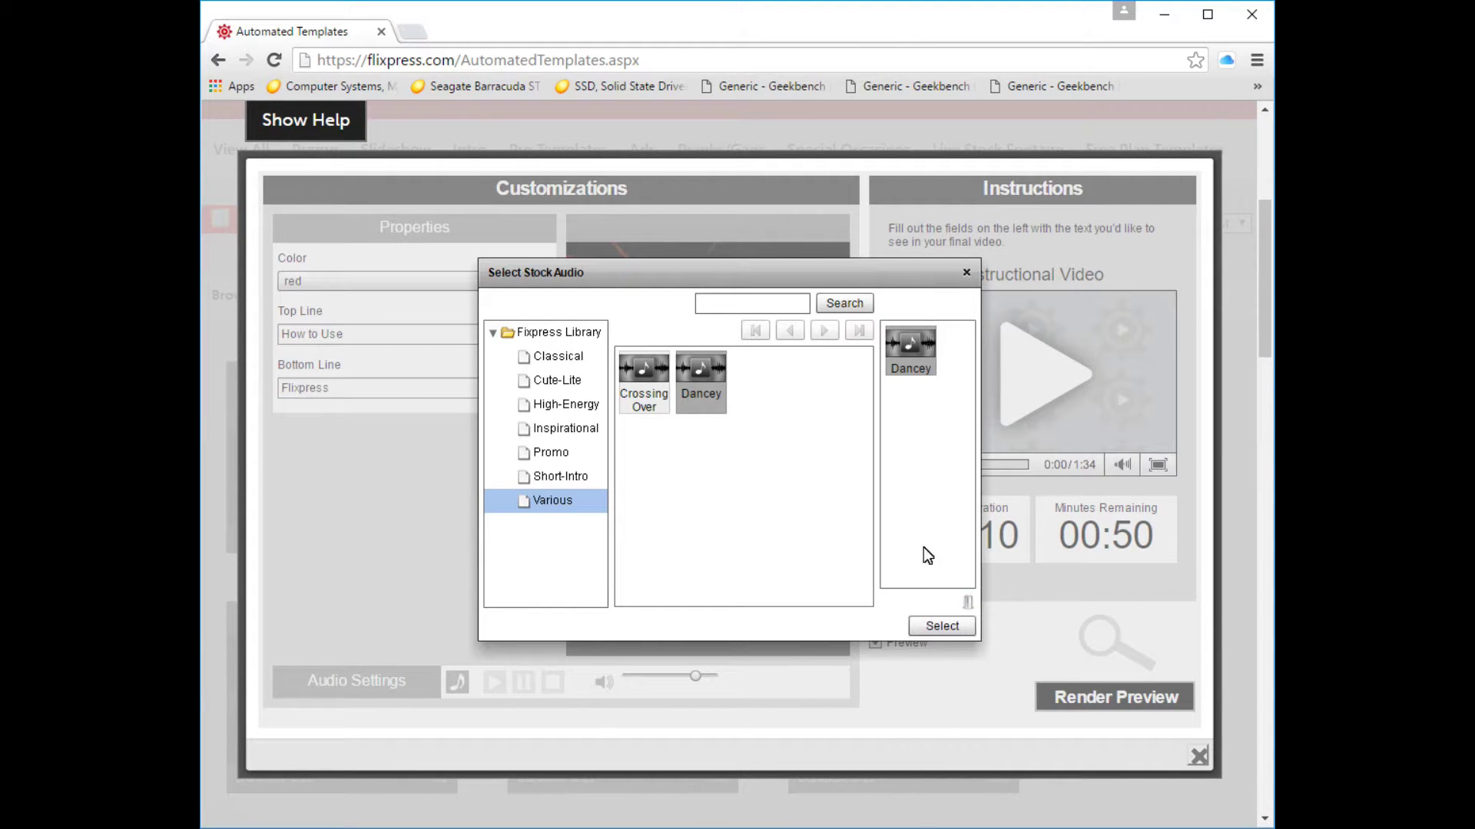
left_click(934, 625)
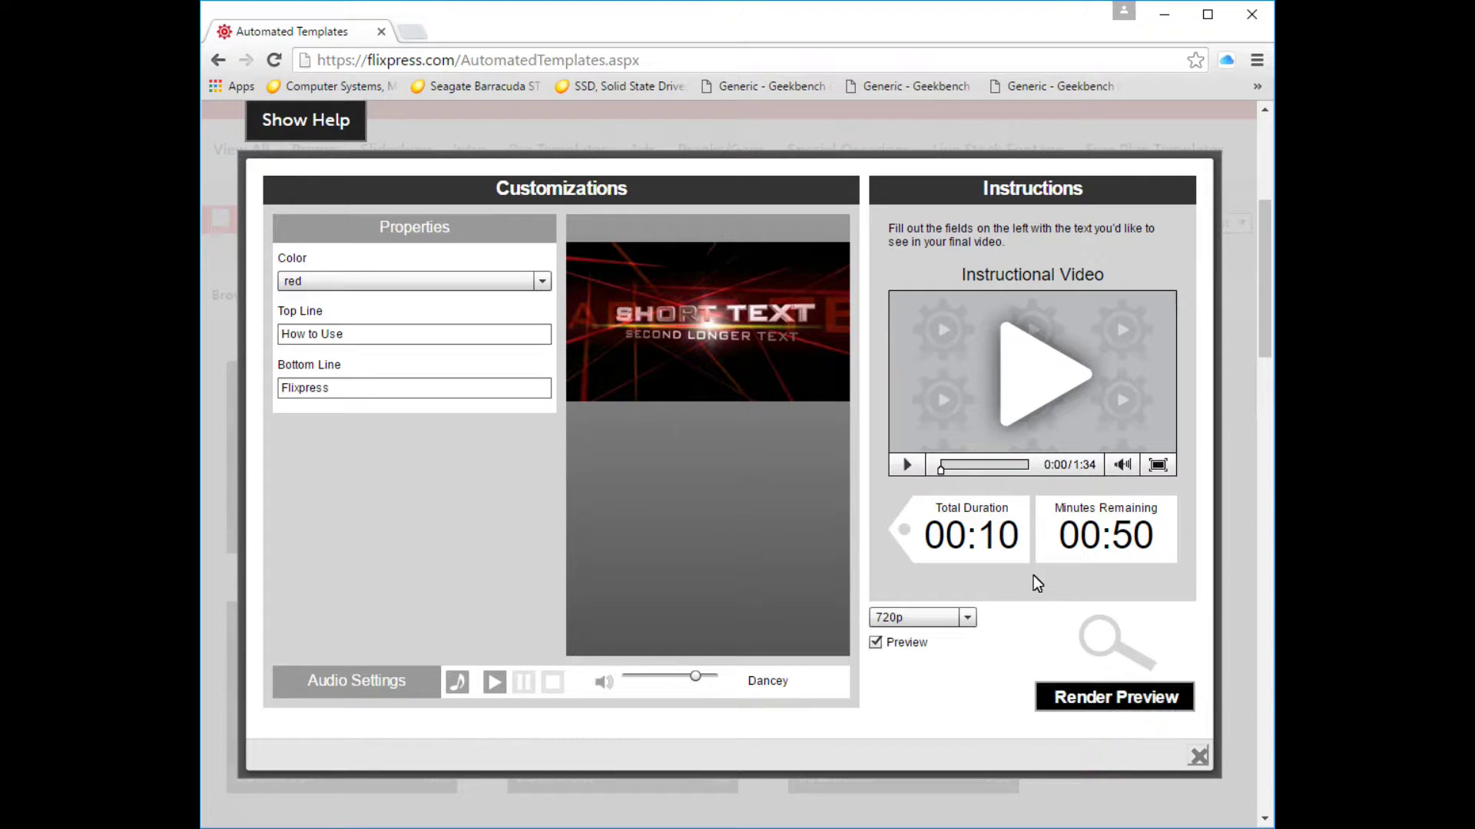
Briefly play the instructional video, then submit the red Cinema Intro for preview rendering
left_click(1055, 368)
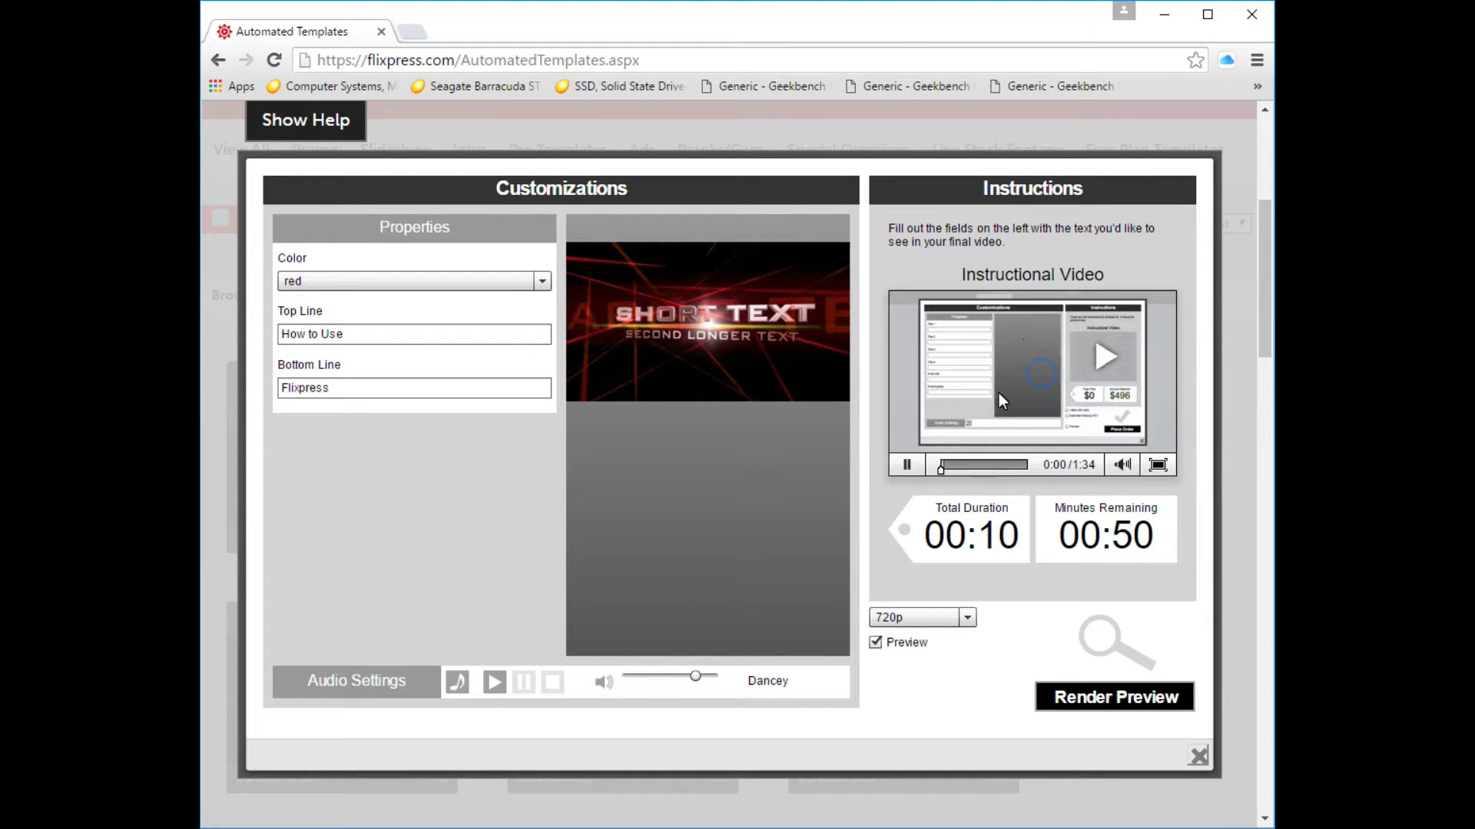
left_click(906, 463)
left_click(1106, 696)
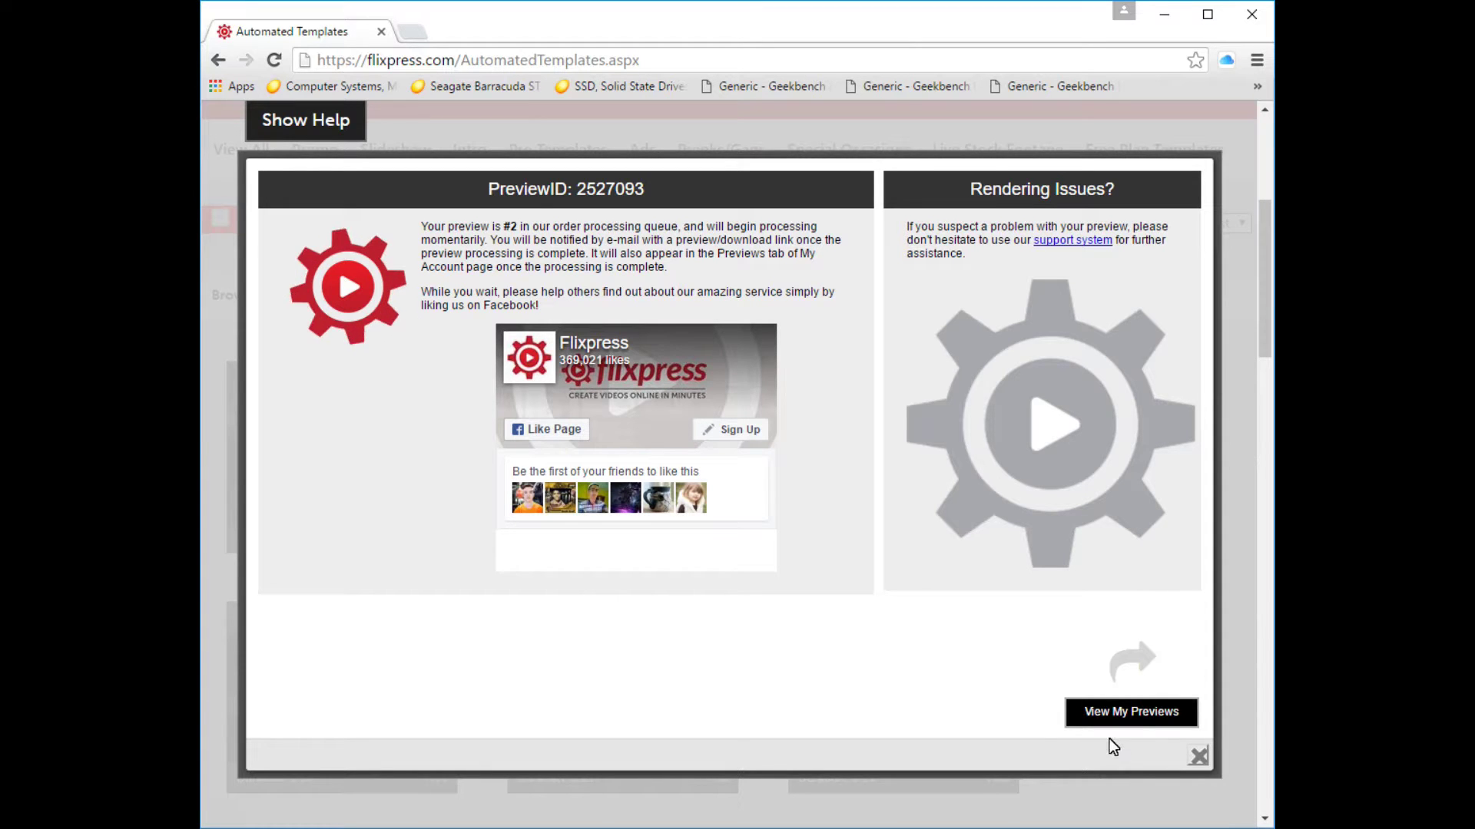
Dismiss the queue notice, watch the existing order's preview on My Account, then open My Previews
left_click(1195, 755)
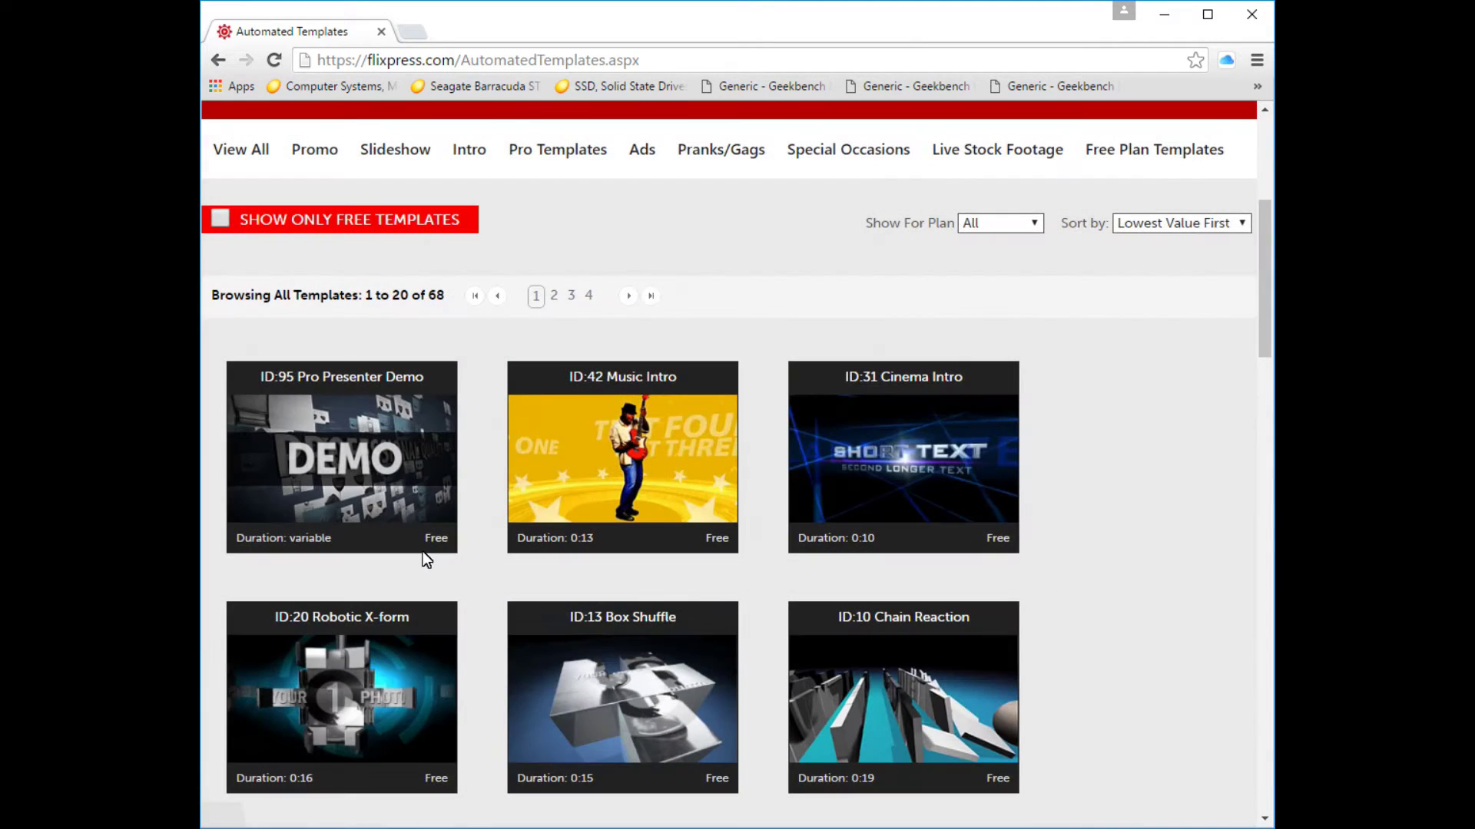
scroll(404, 218, "up", 5)
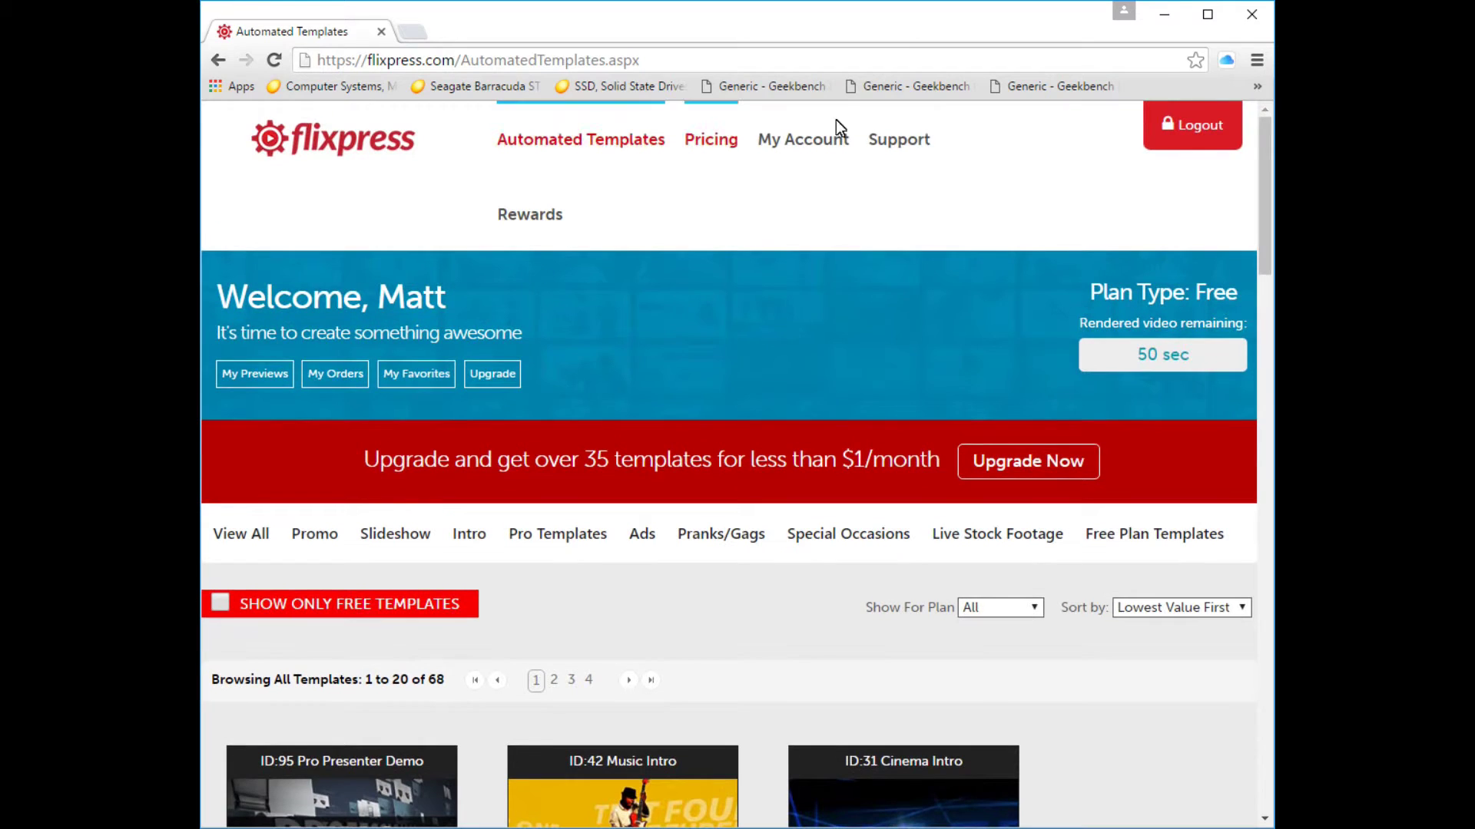
left_click(810, 139)
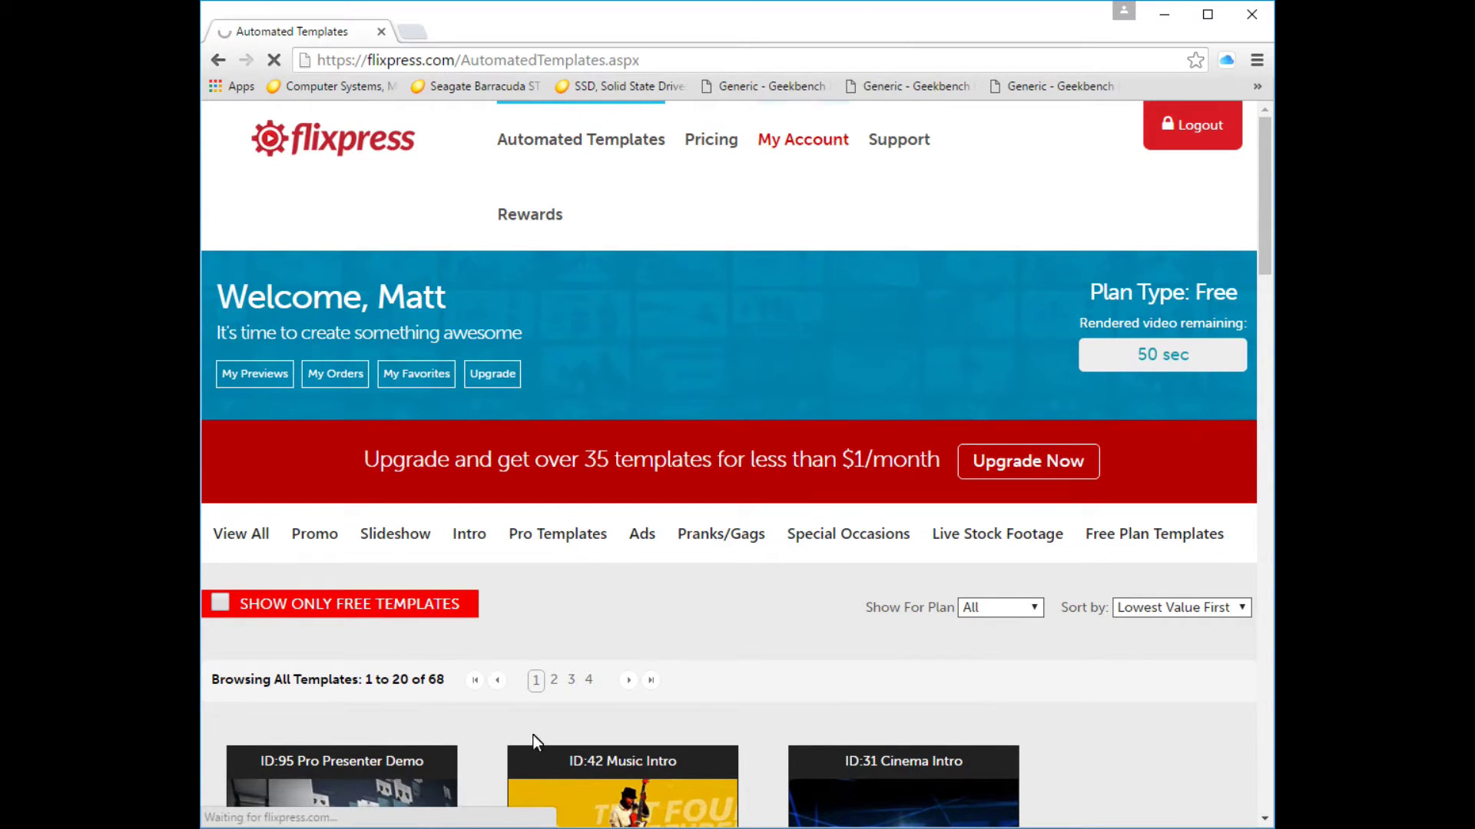
scroll(450, 599, "down", 3)
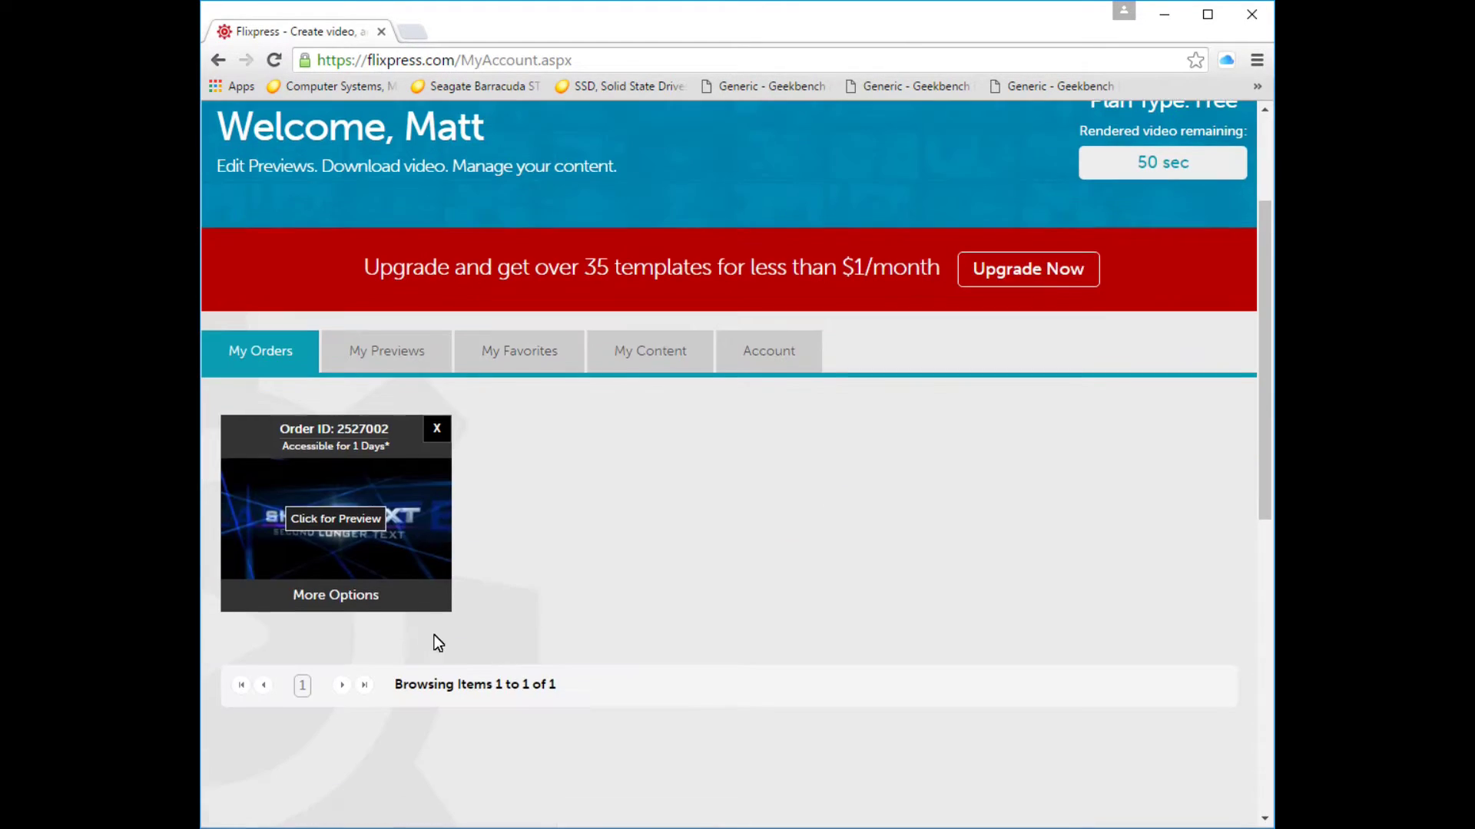
left_click(366, 523)
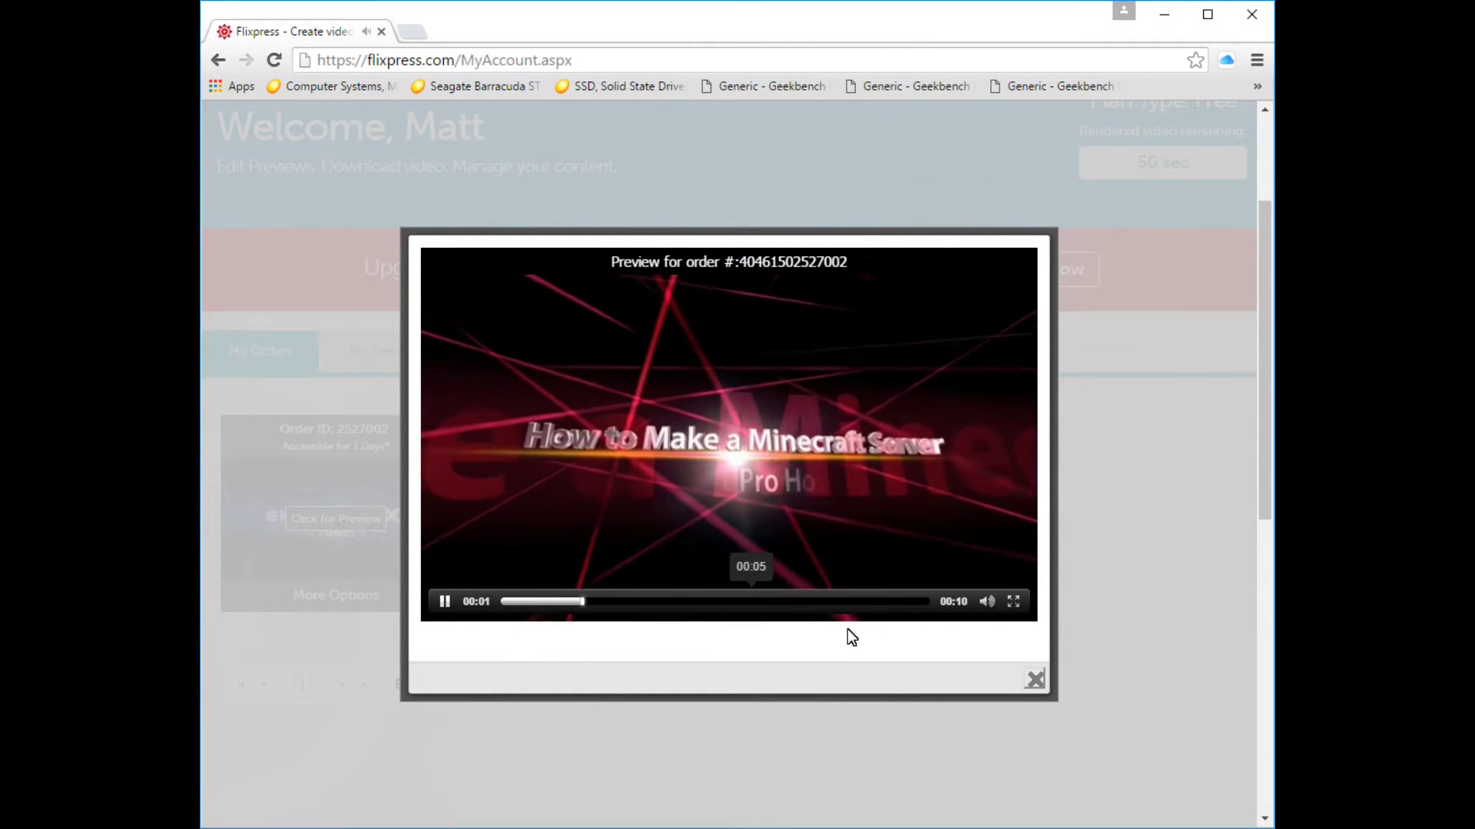
left_click(1035, 680)
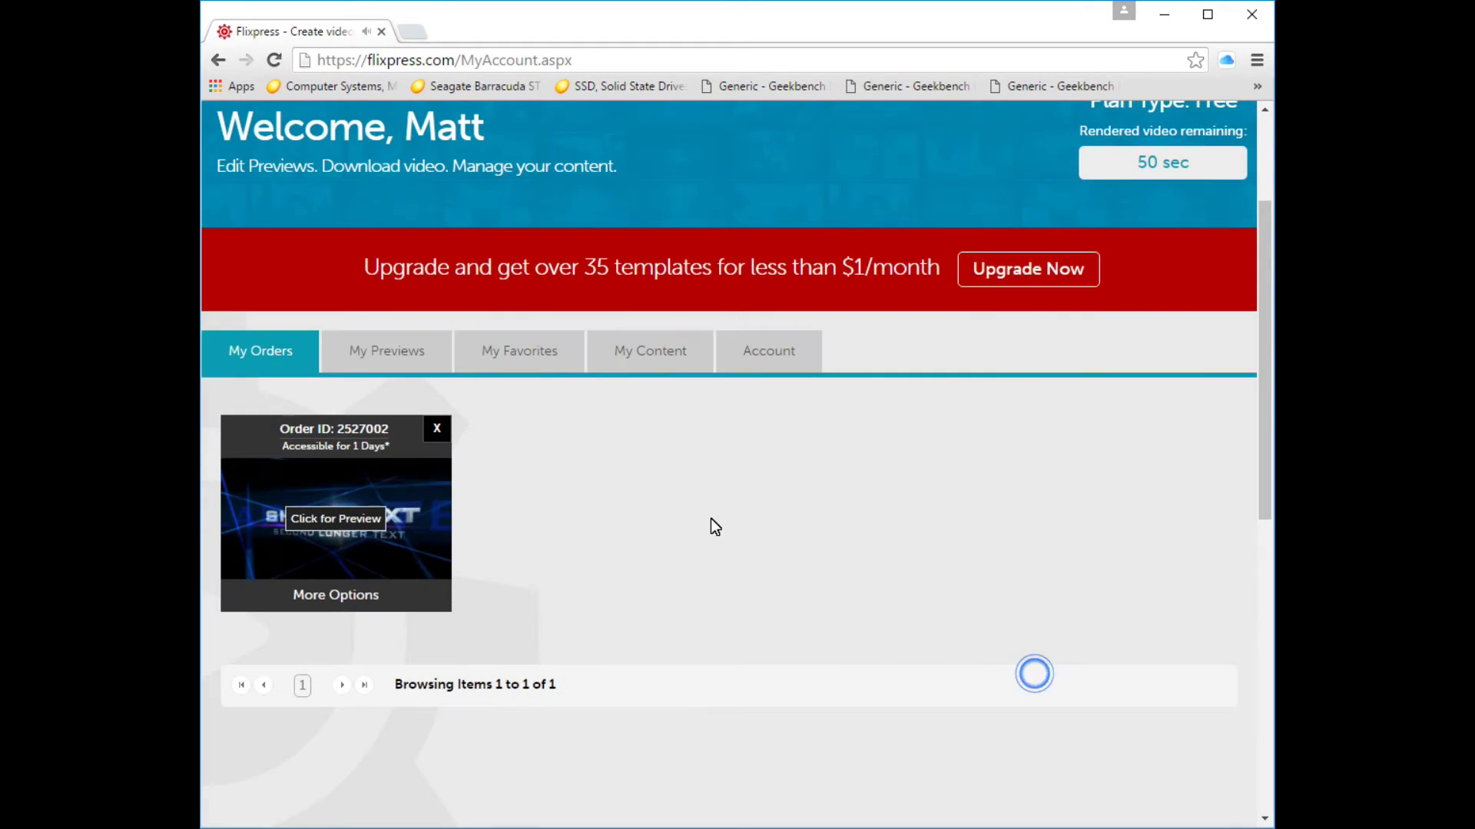
left_click(375, 339)
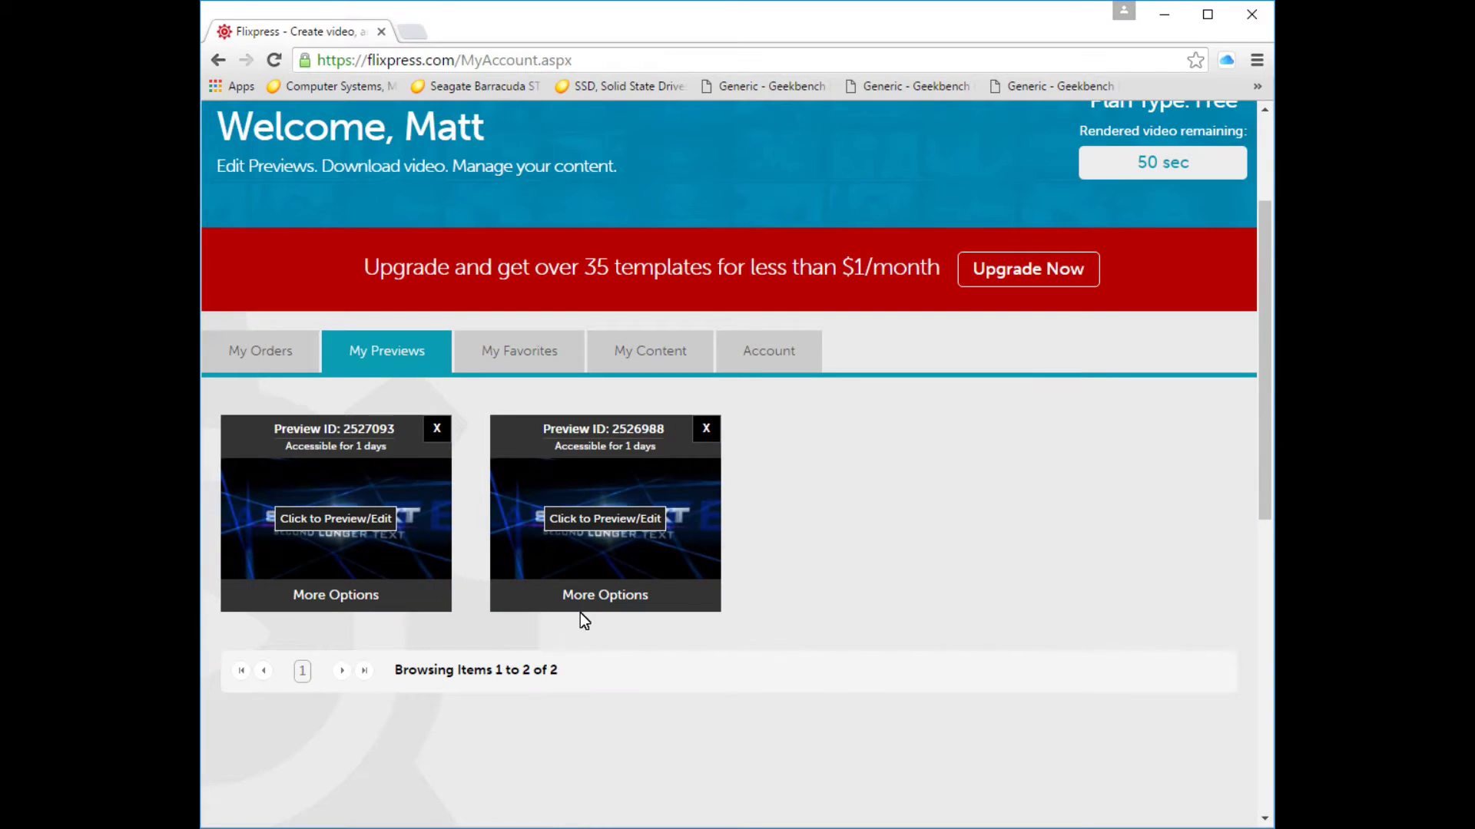
Watch the 10-second 'How to Use' / 'Flixpress' preview and open it for editing
left_click(618, 512)
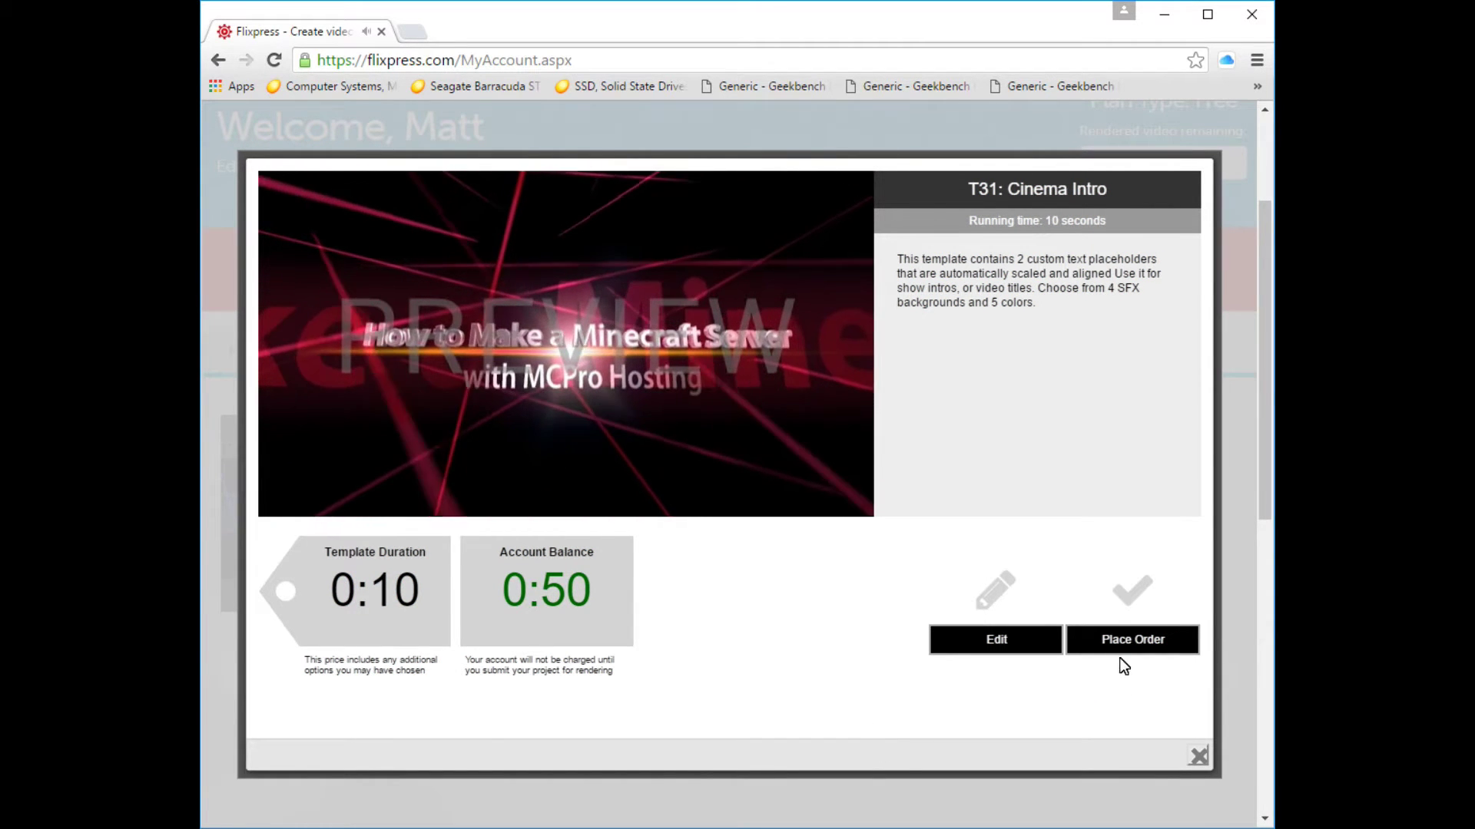
left_click(1199, 755)
left_click(348, 522)
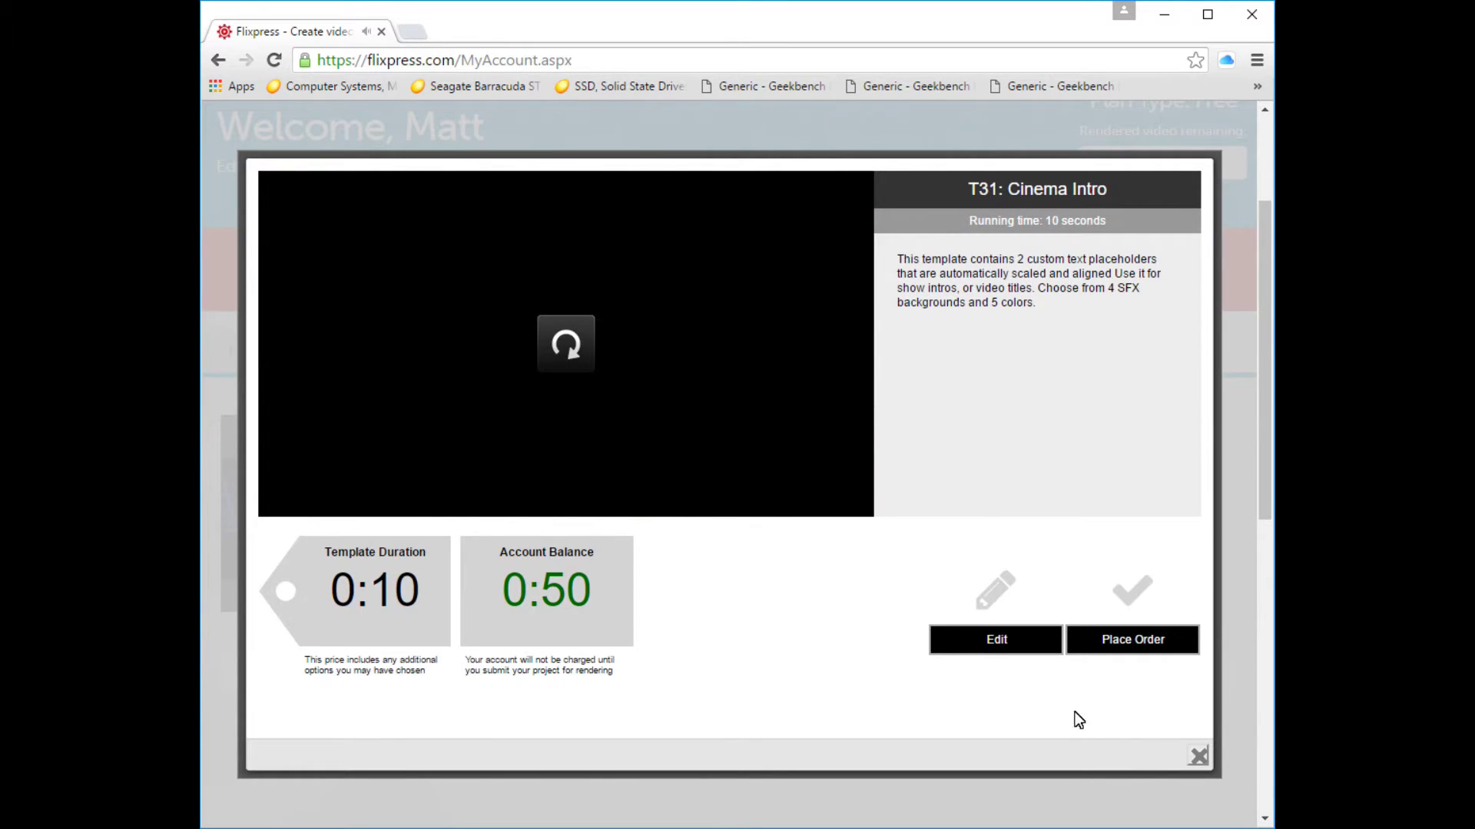
left_click(1030, 636)
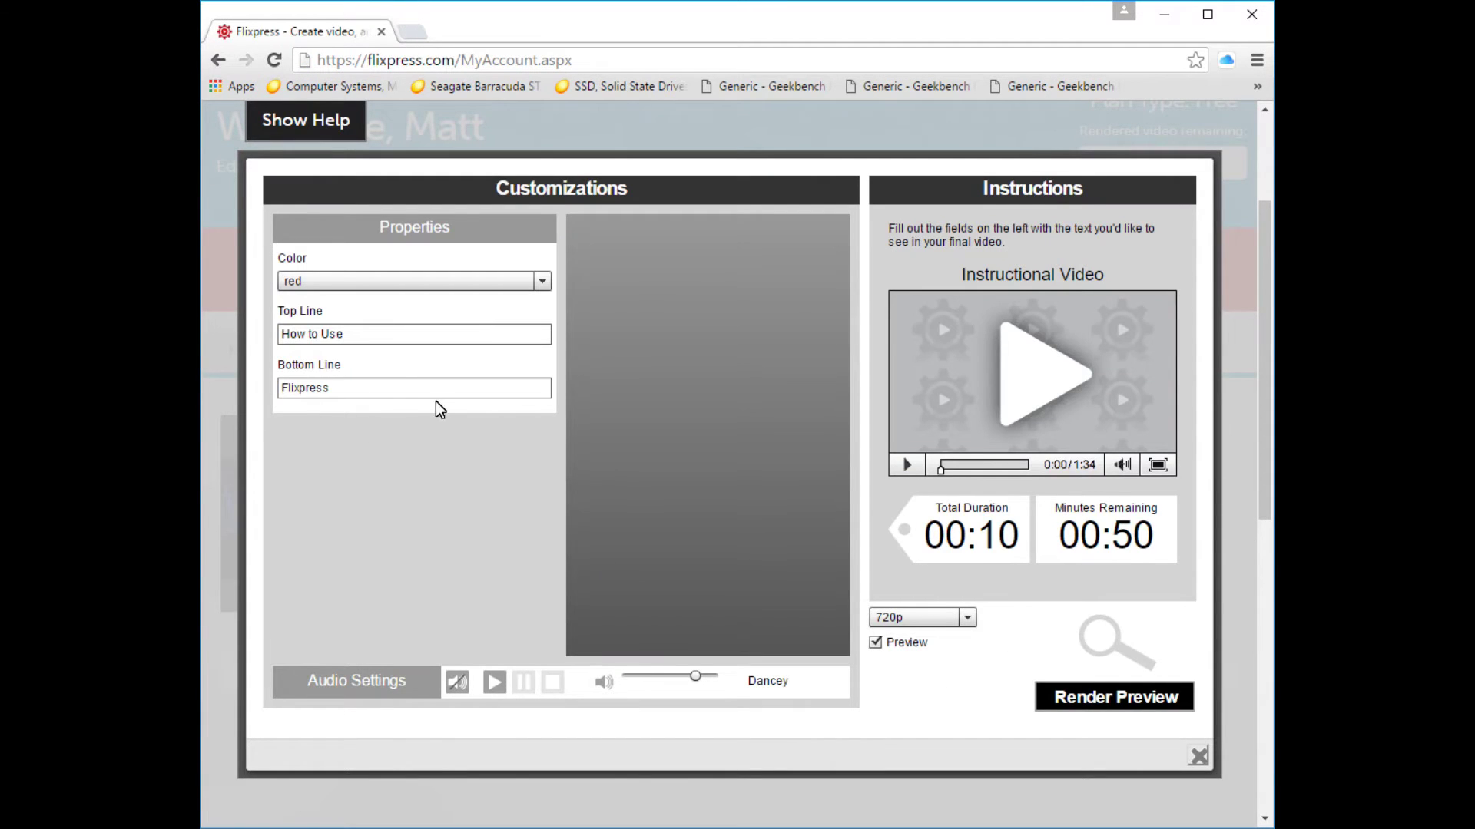
Change the Bottom Line to 'Flixpress.com', trying blue and green before choosing red again
left_click(393, 380)
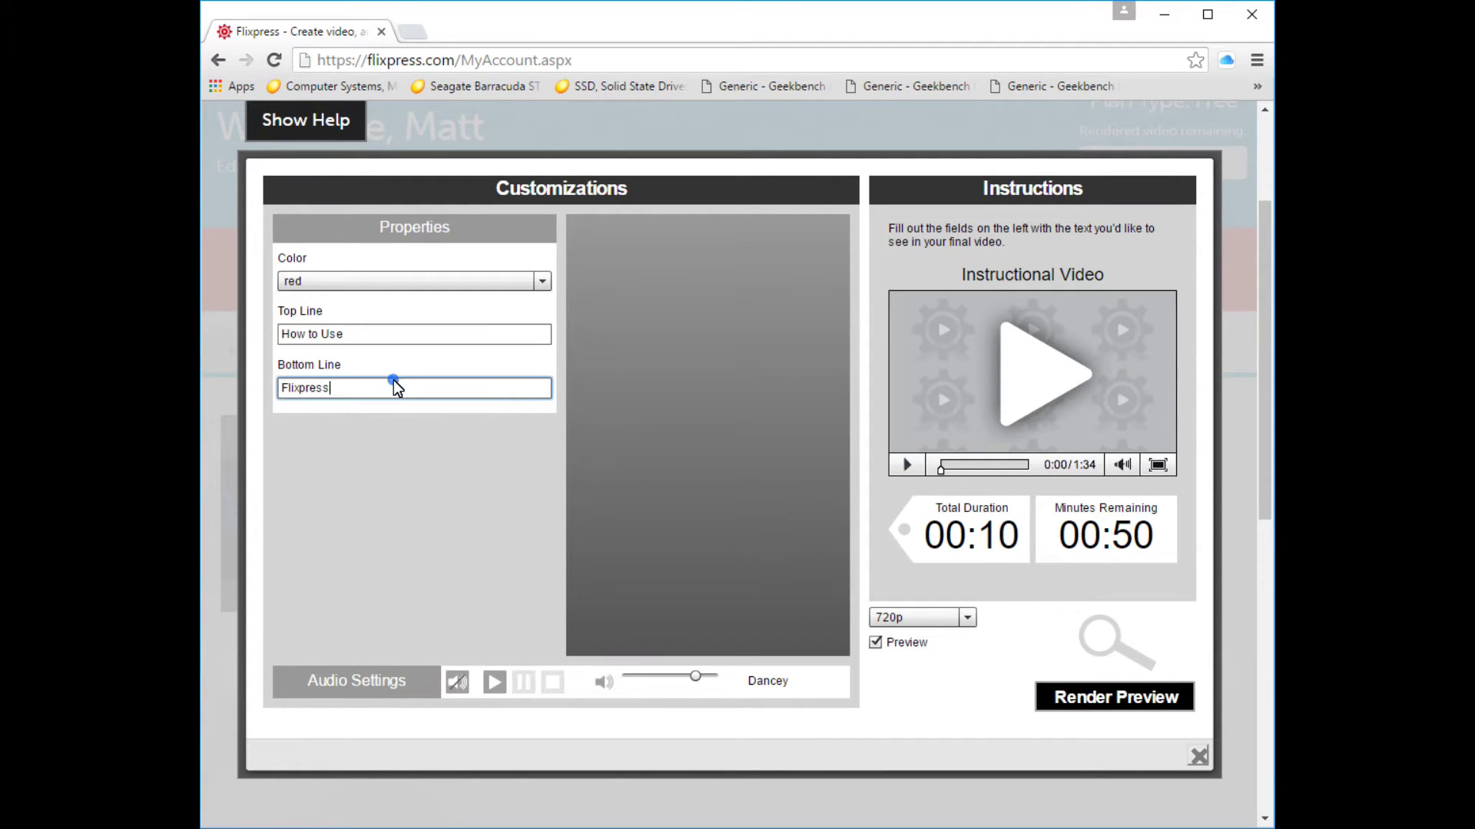
type(".com")
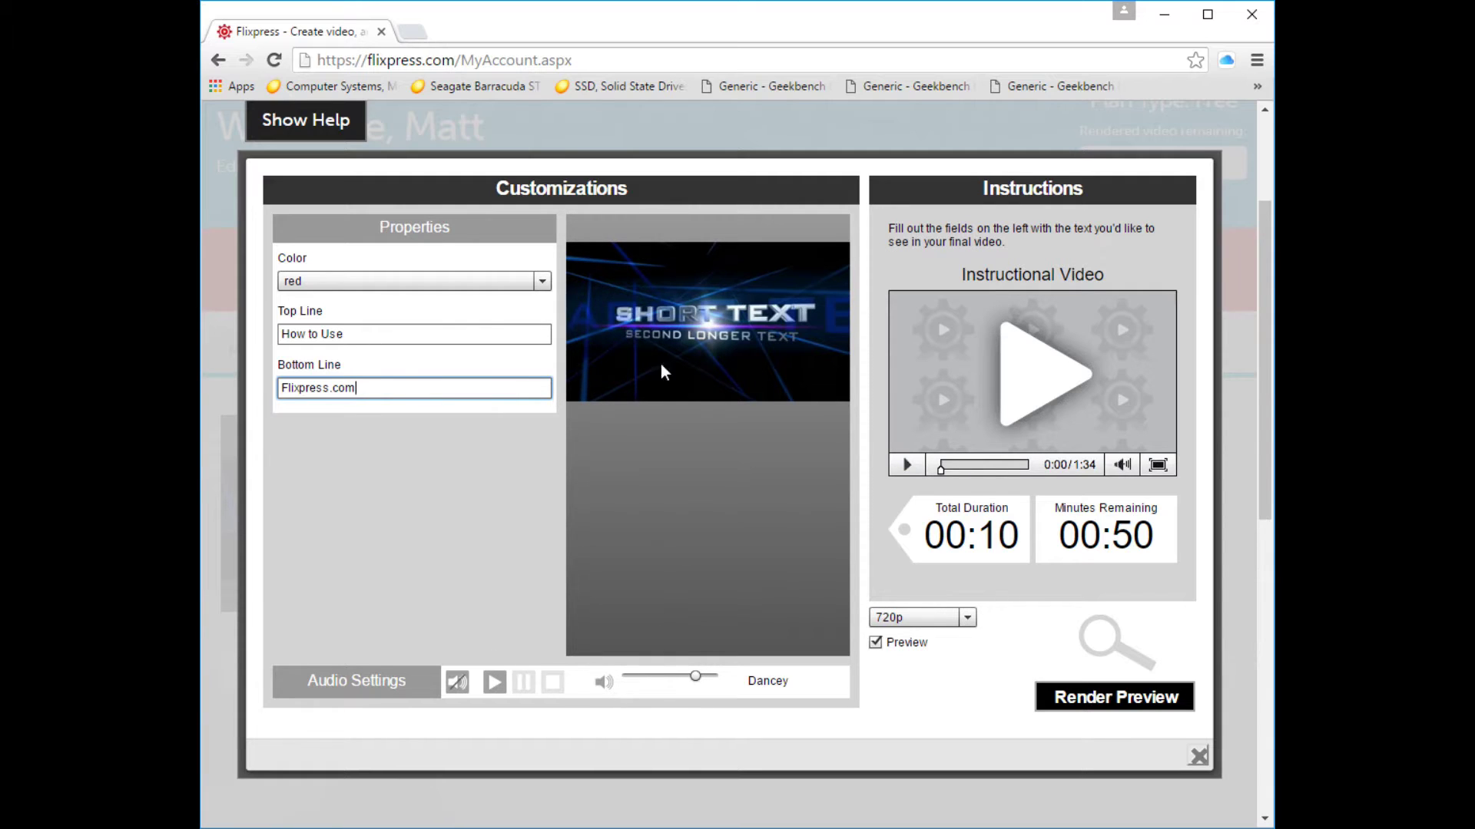
left_click(462, 292)
left_click(370, 299)
left_click(373, 281)
left_click(338, 319)
left_click(385, 281)
left_click(339, 341)
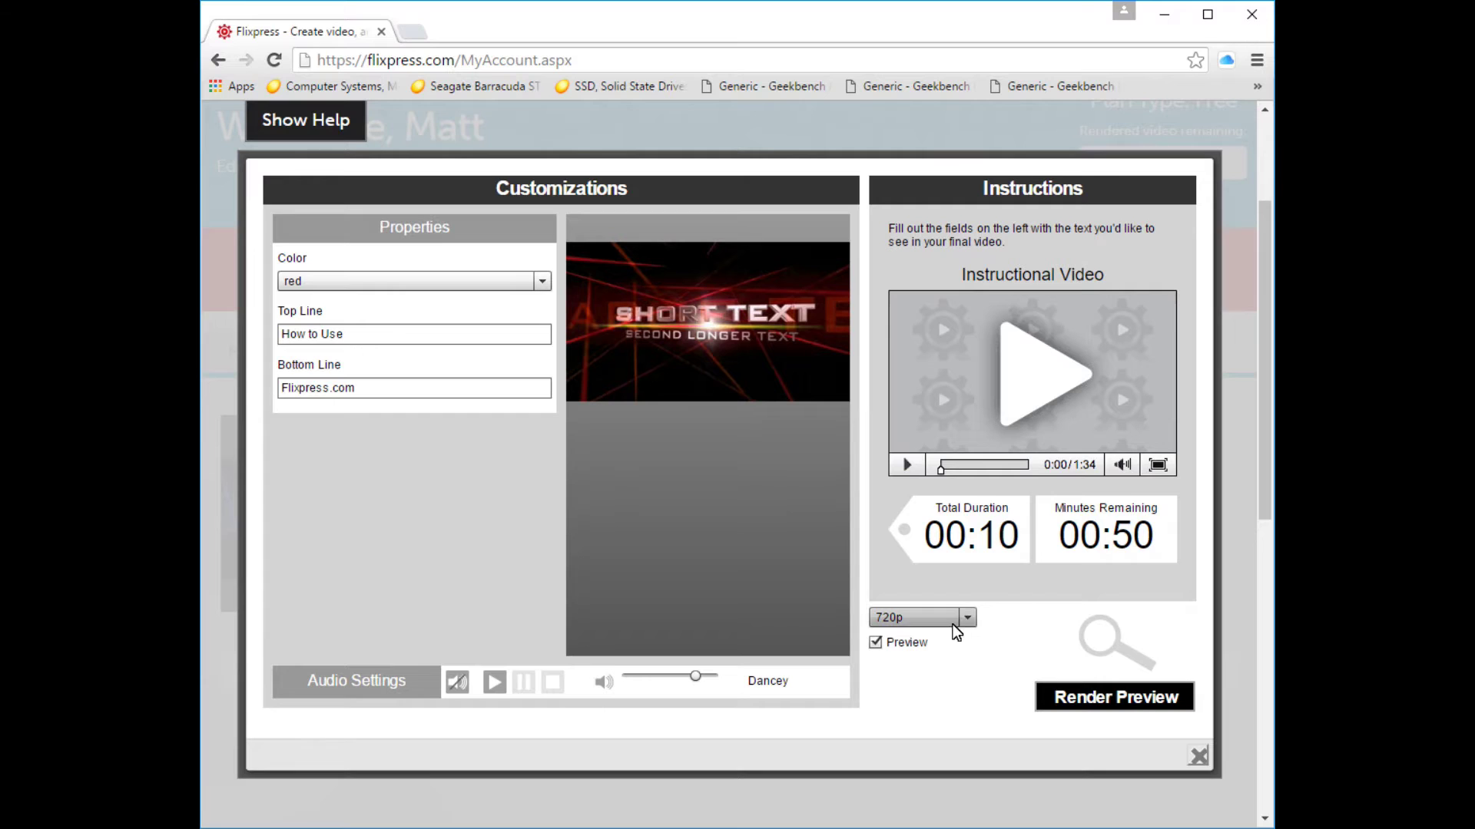
Re-render the updated preview, then reload My Previews and reopen the first preview
left_click(1103, 698)
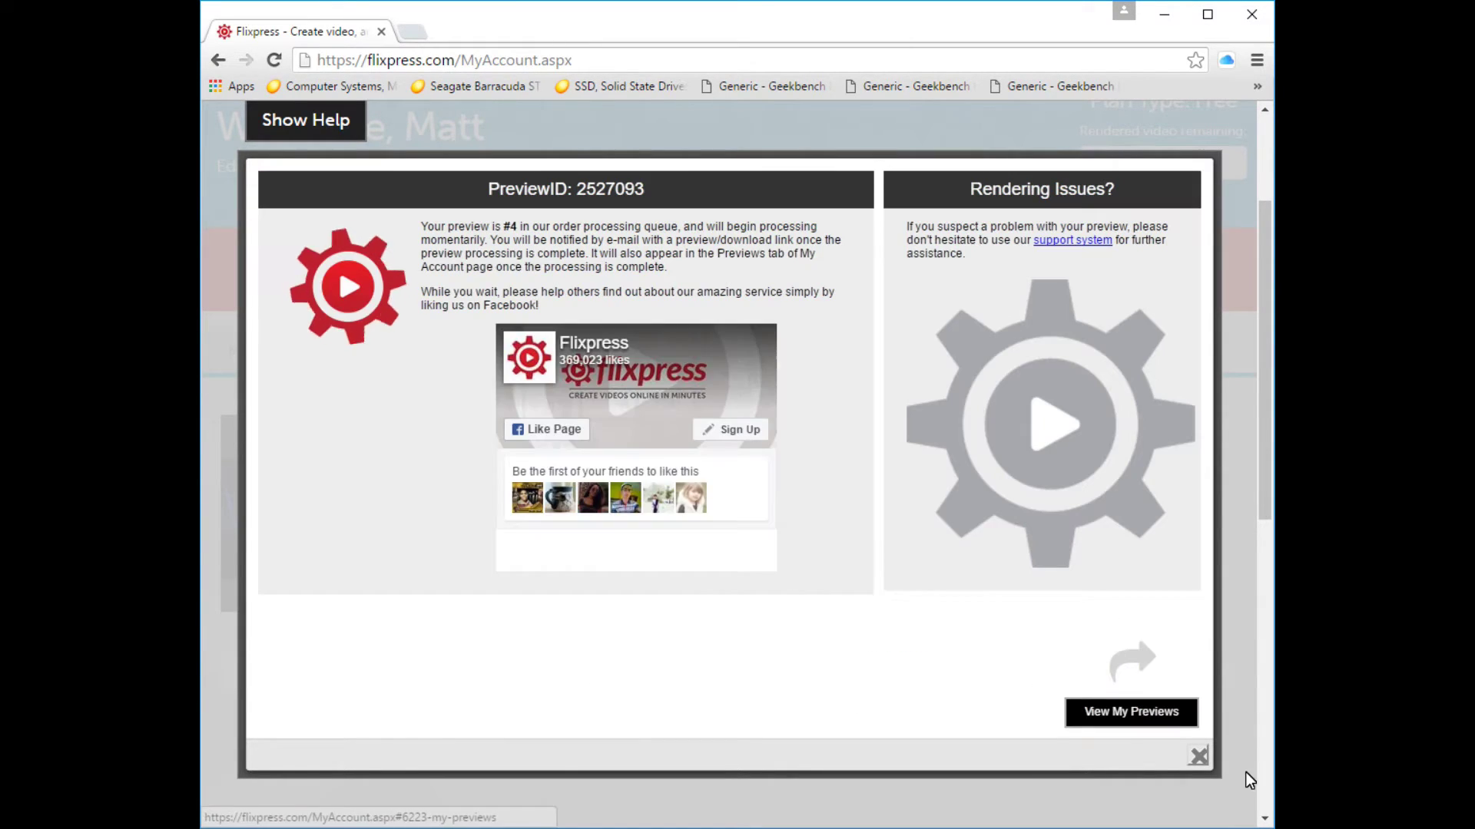
left_click(1198, 757)
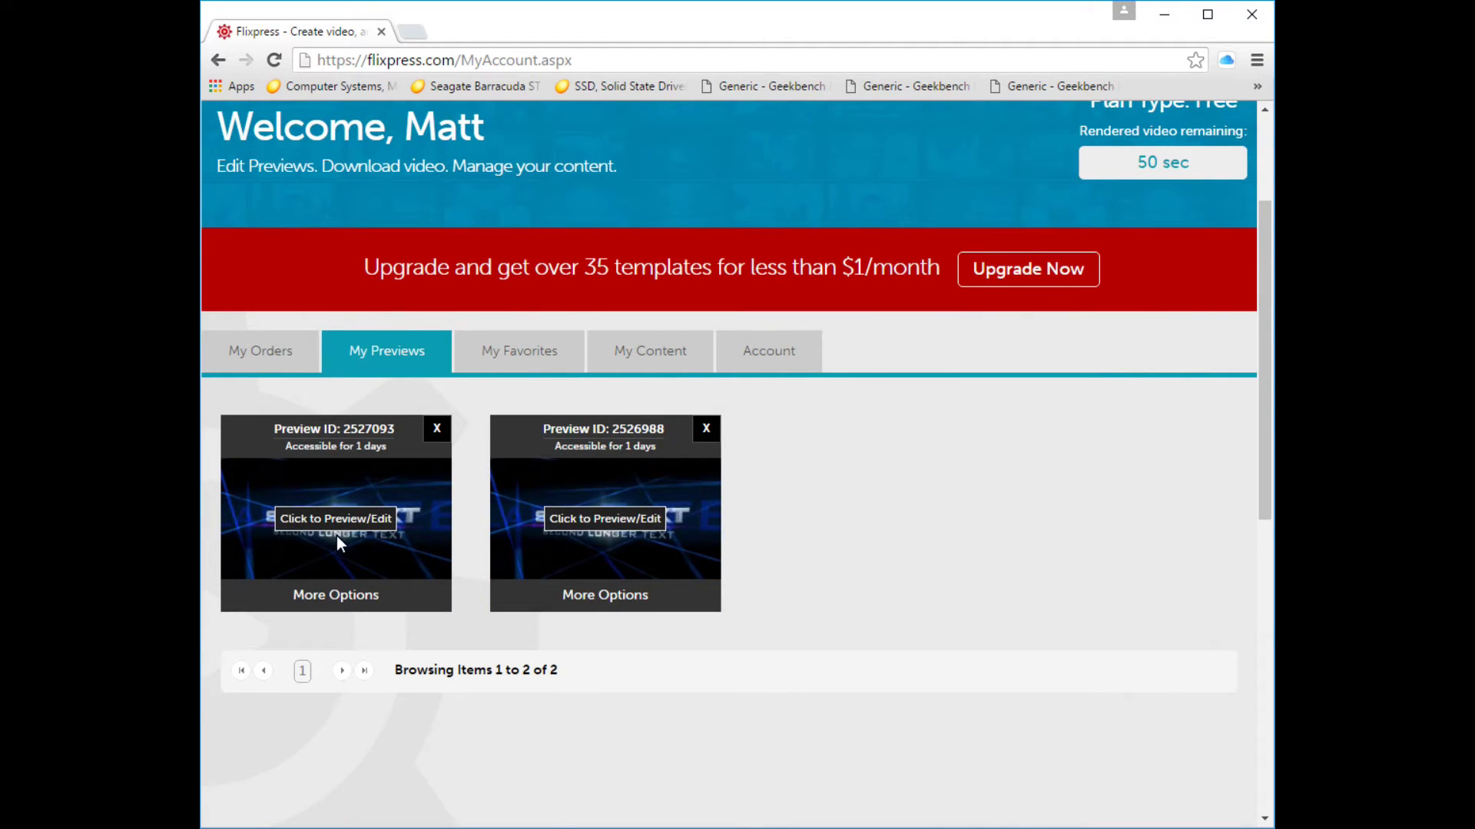
left_click(336, 515)
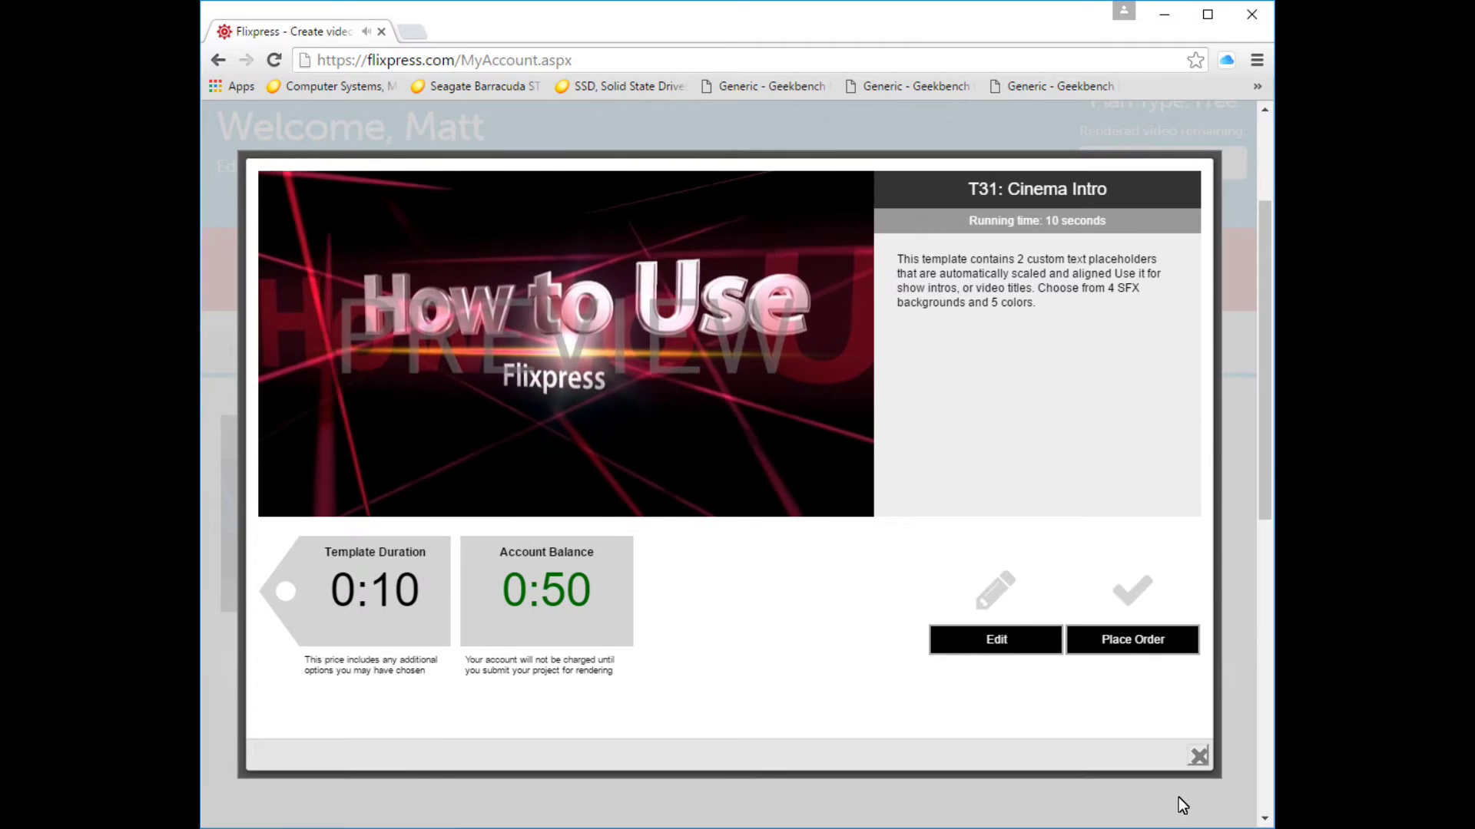
left_click(1195, 757)
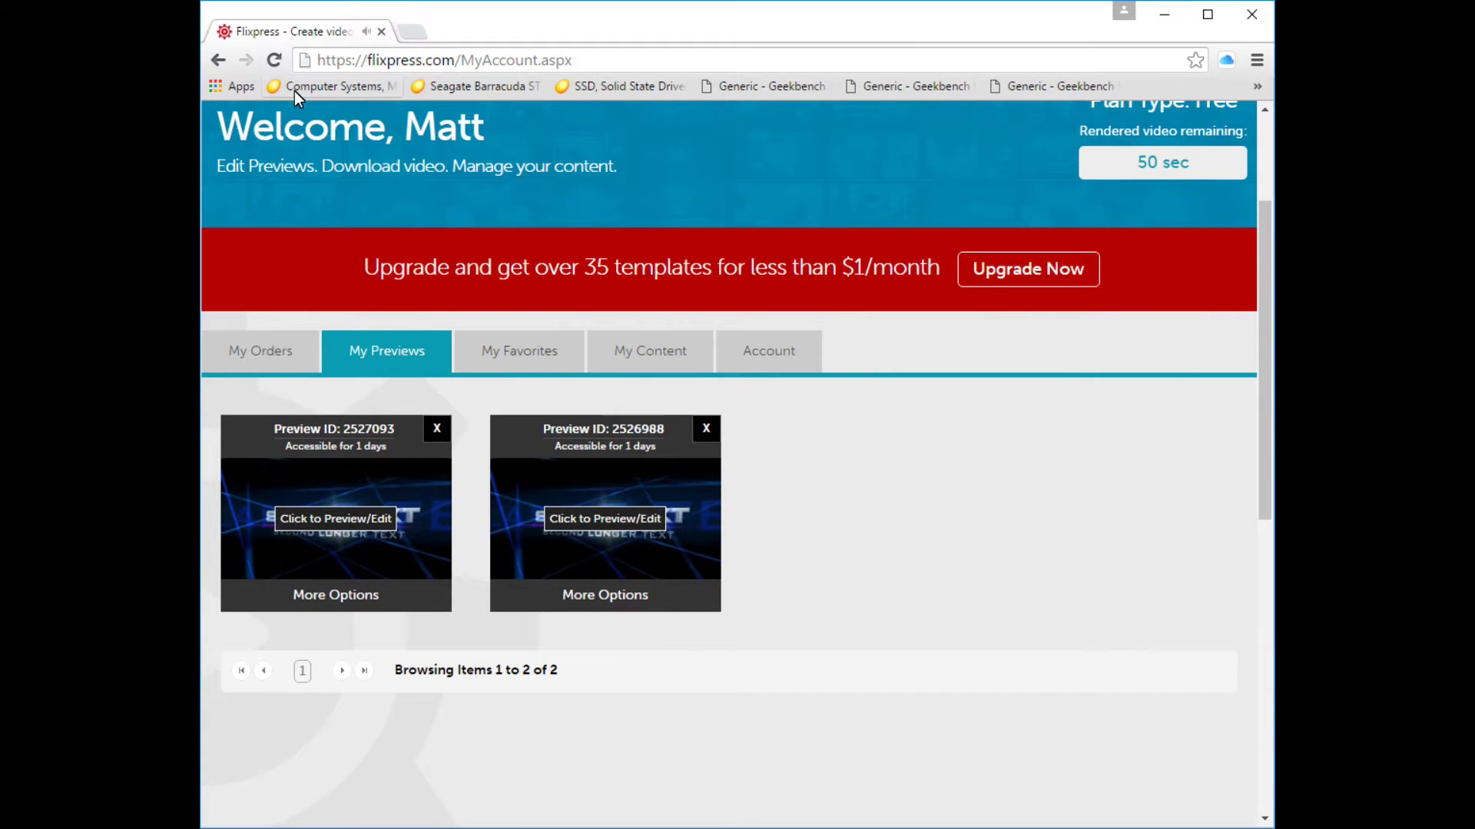
left_click(274, 61)
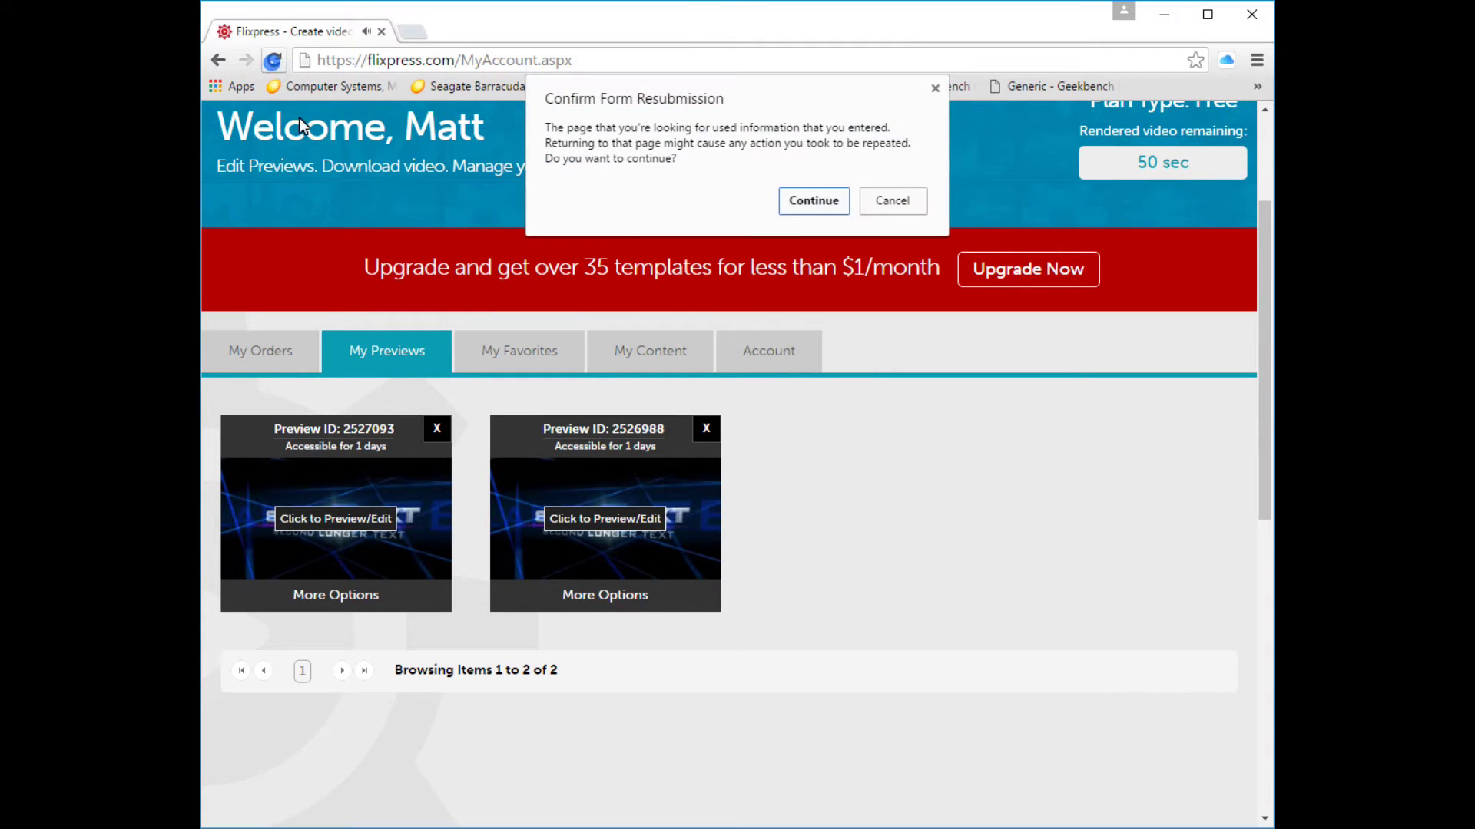
left_click(819, 202)
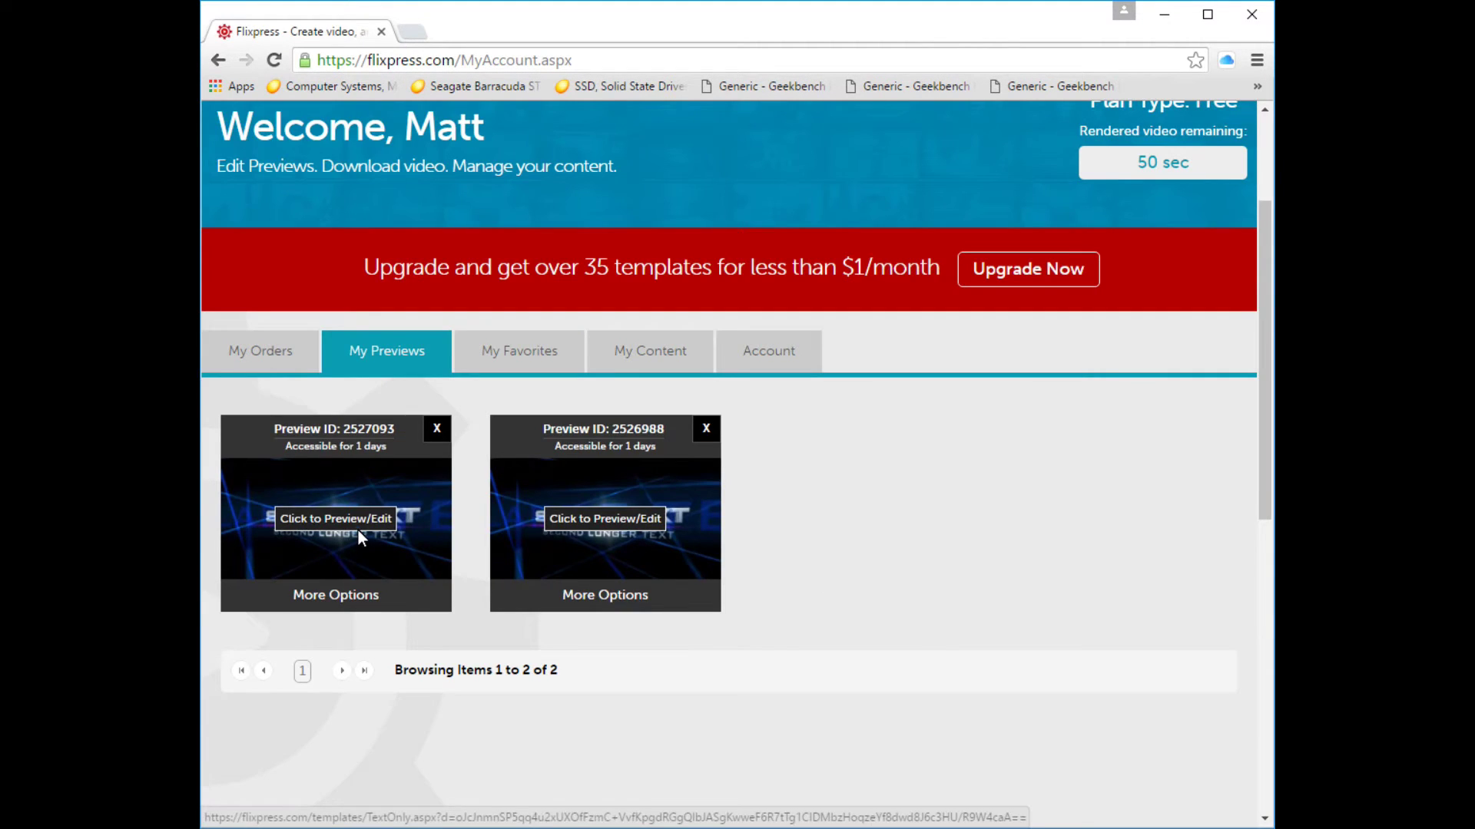
left_click(357, 530)
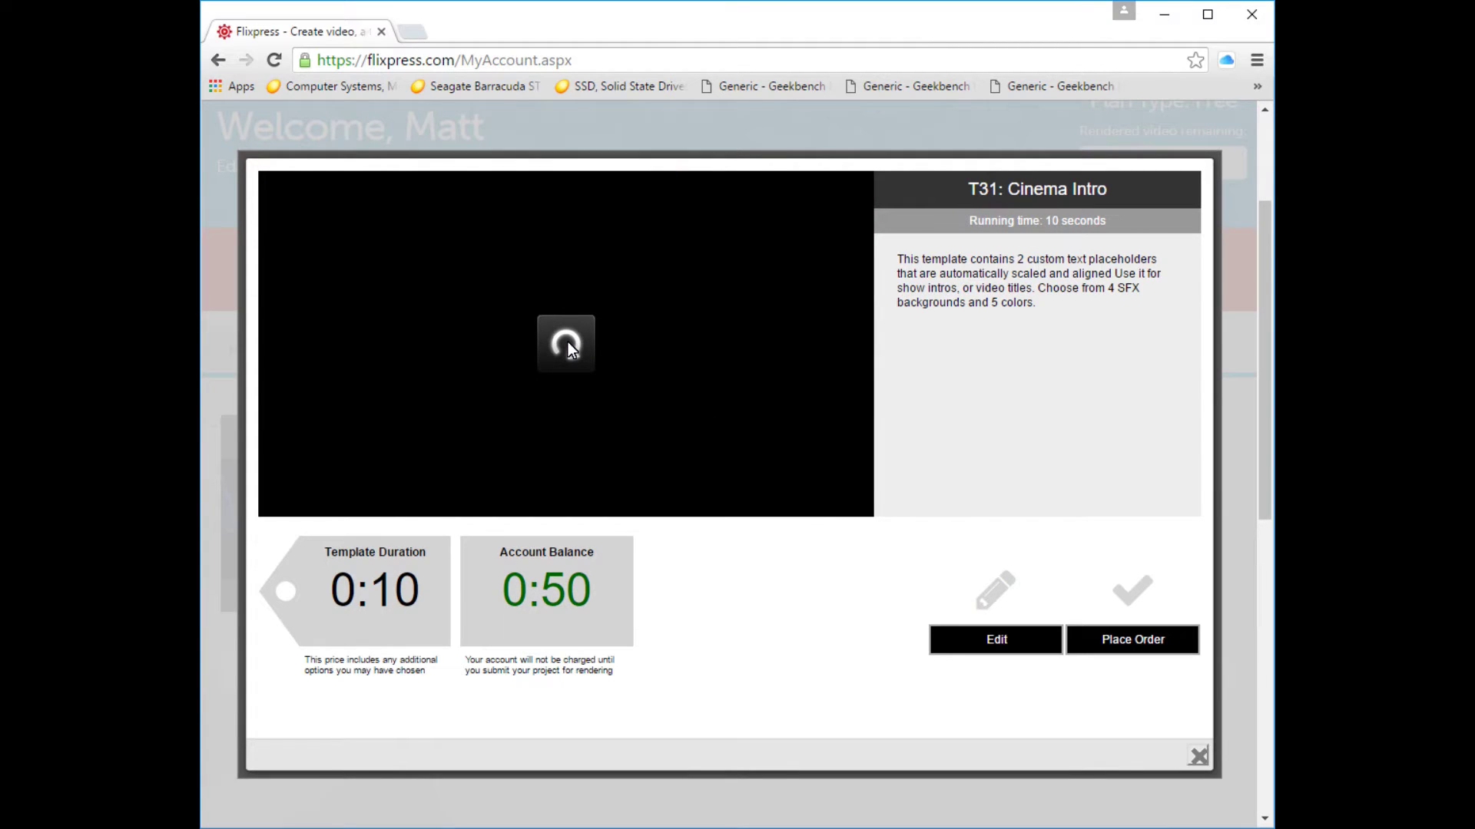
Place and confirm the order for the 10-second Cinema Intro, then close the confirmation panel
left_click(1161, 649)
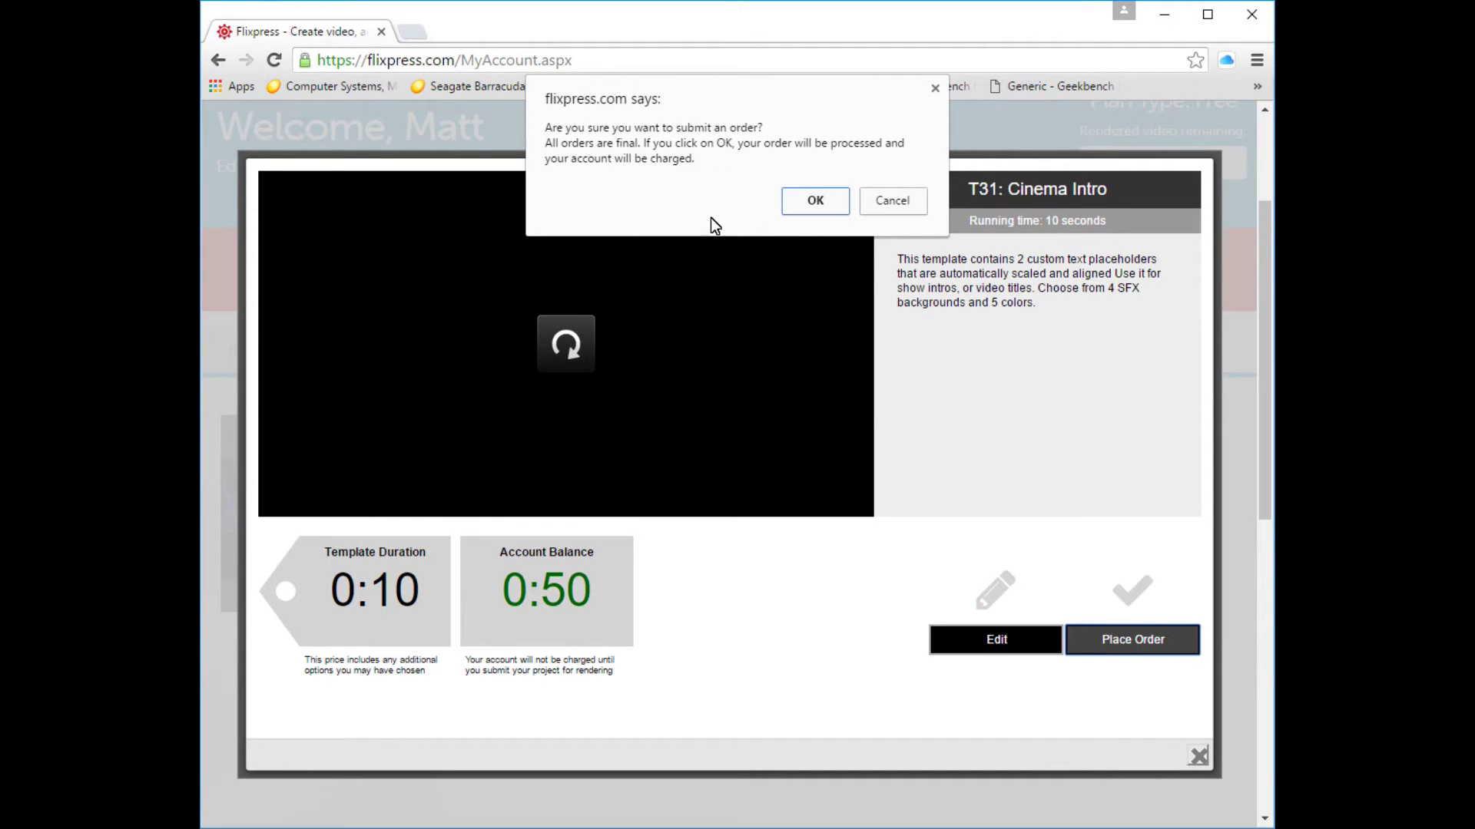
left_click(810, 200)
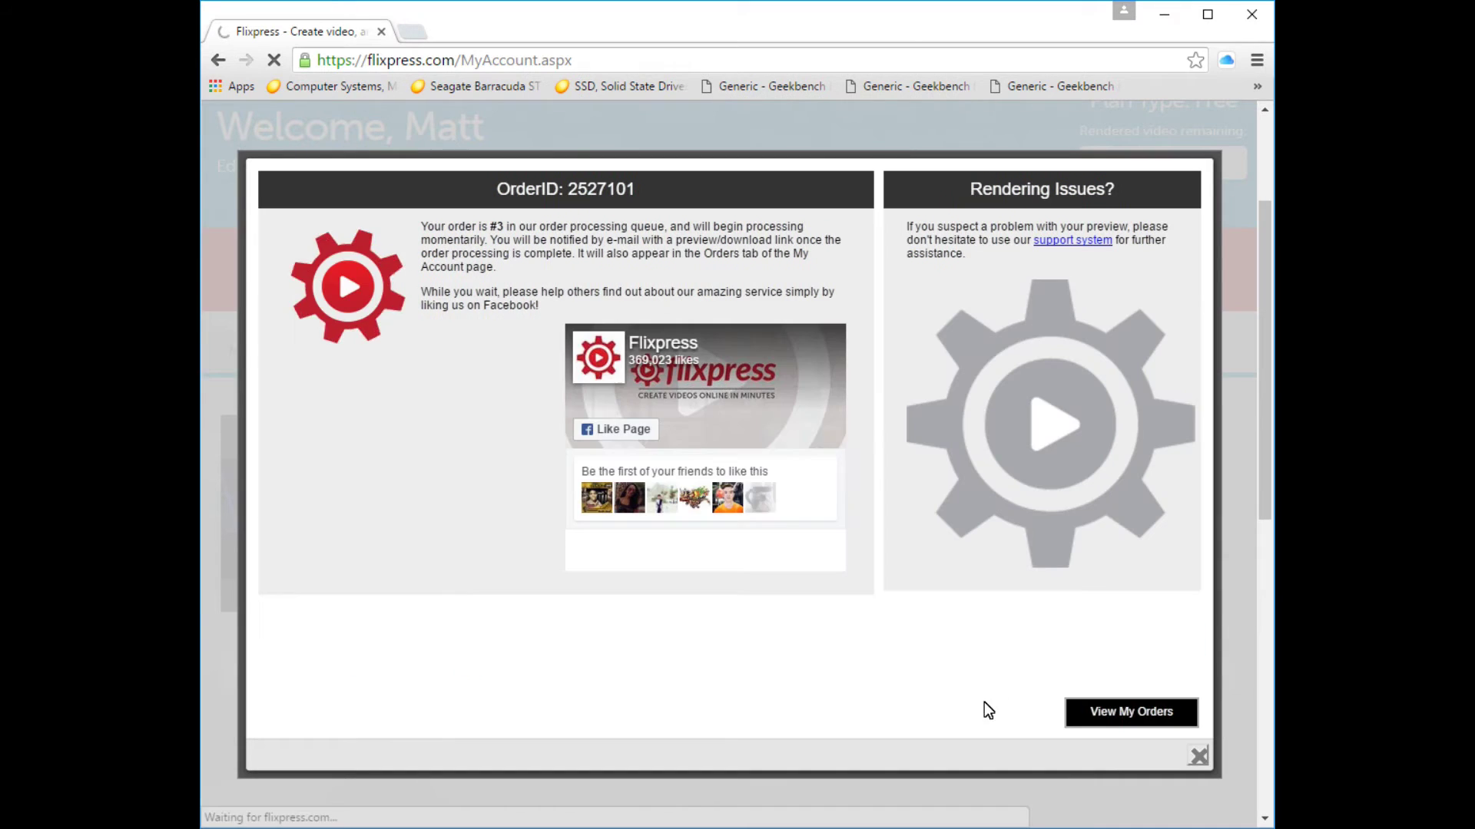
left_click(1200, 755)
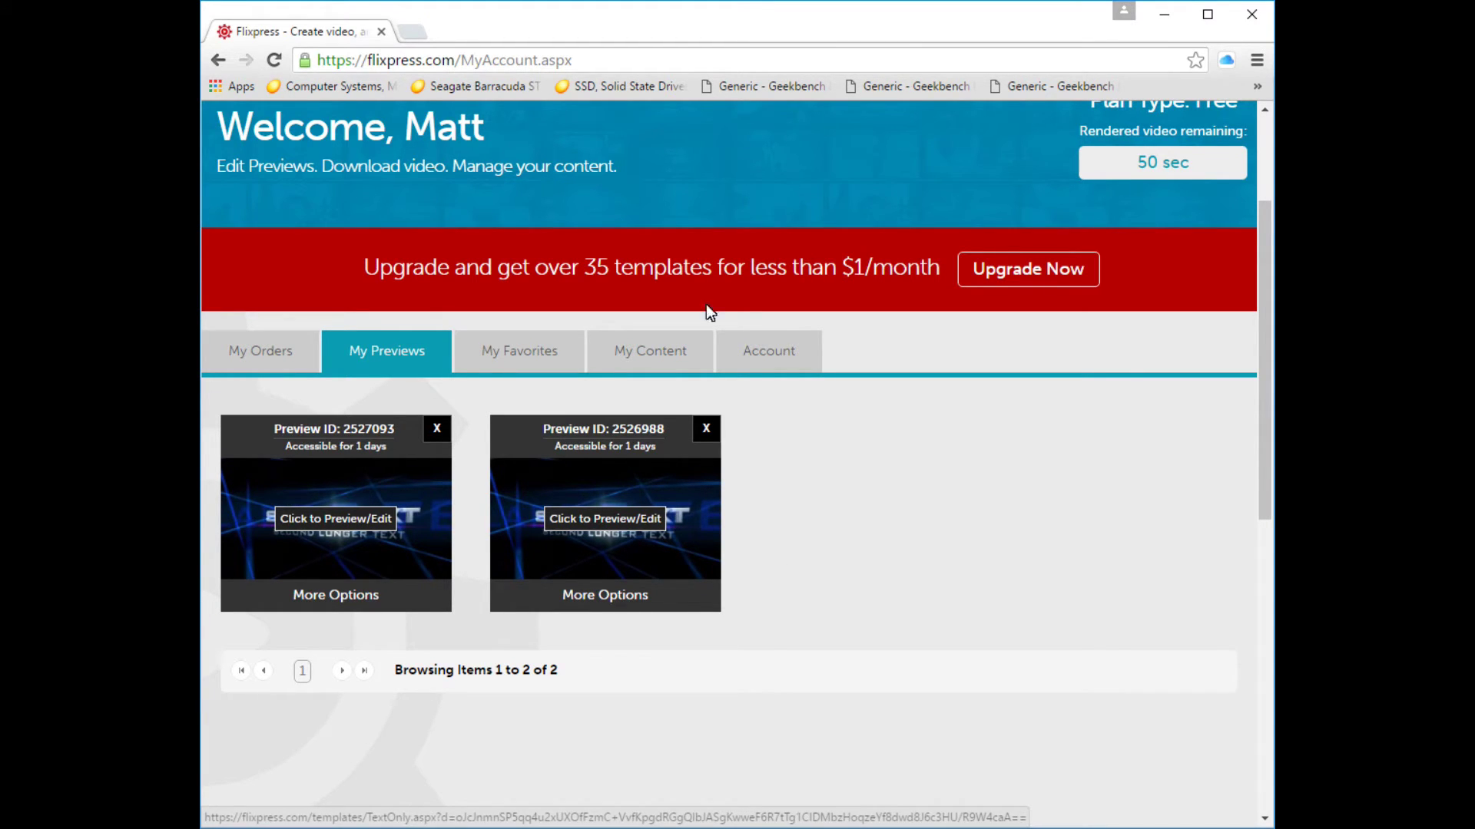
Switch to the My Orders list and reload the page to refresh it
left_click(257, 355)
right_click(258, 355)
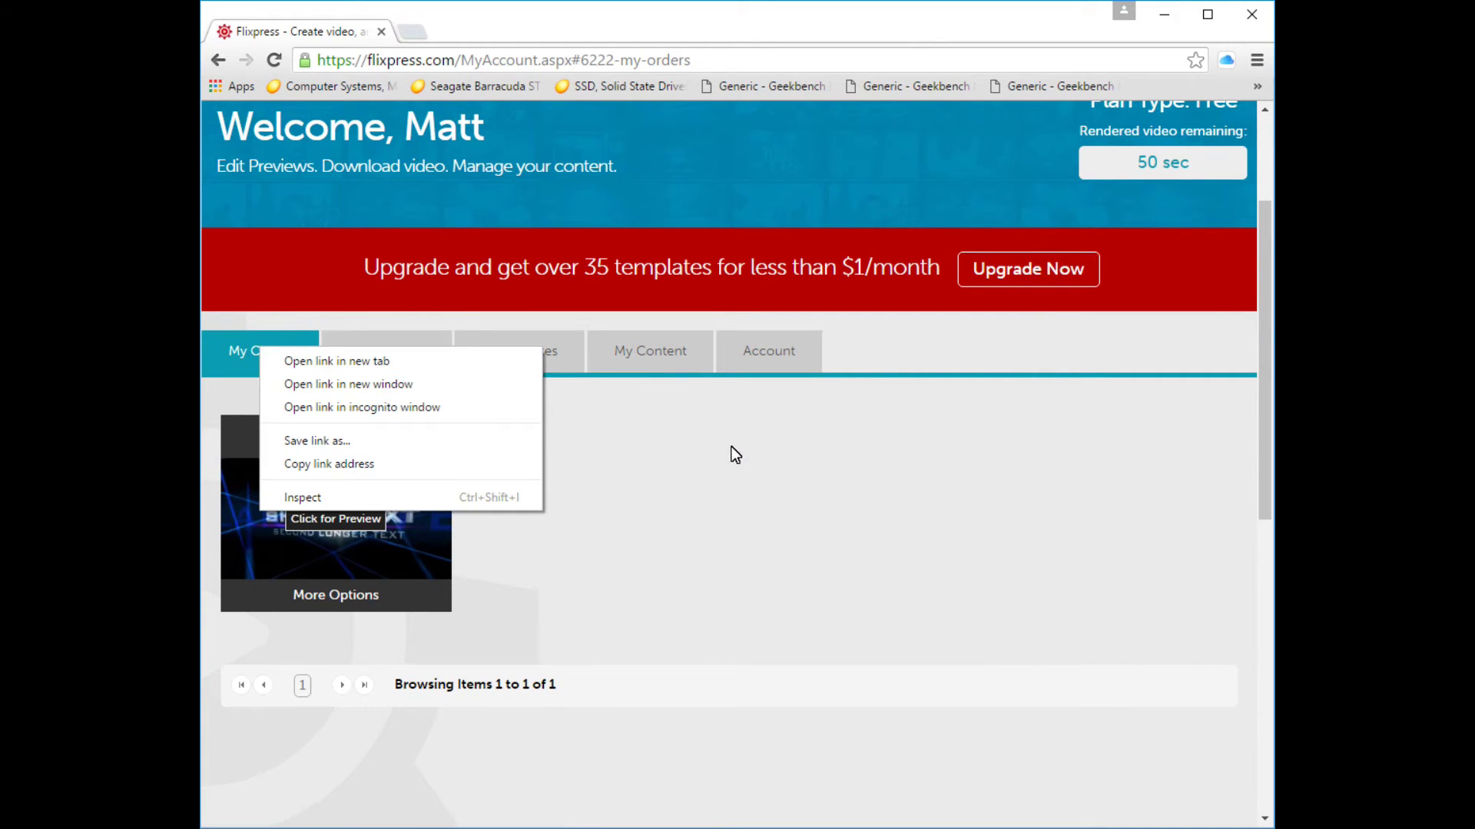
key("Escape")
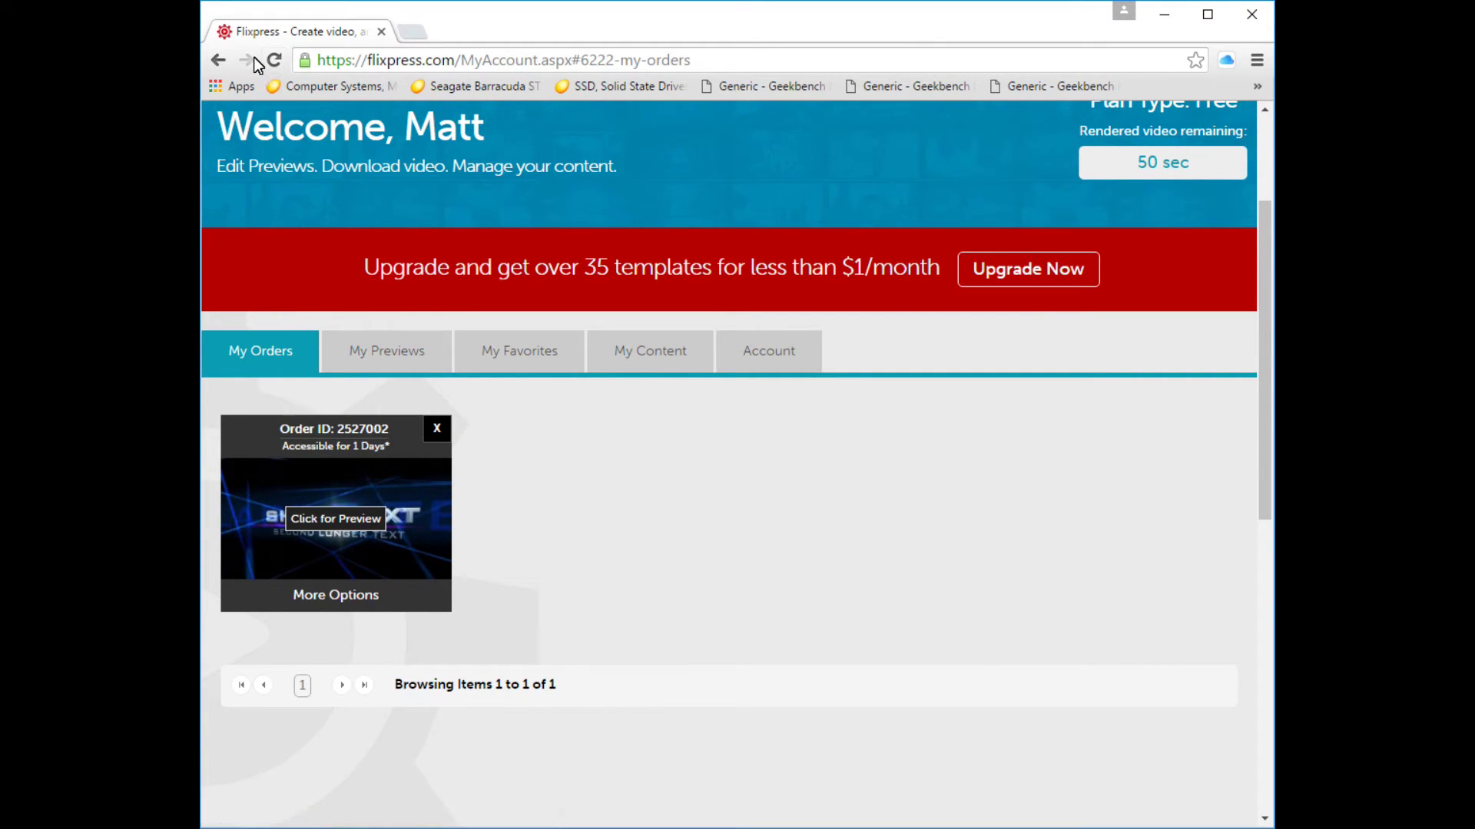
left_click(270, 60)
left_click(799, 202)
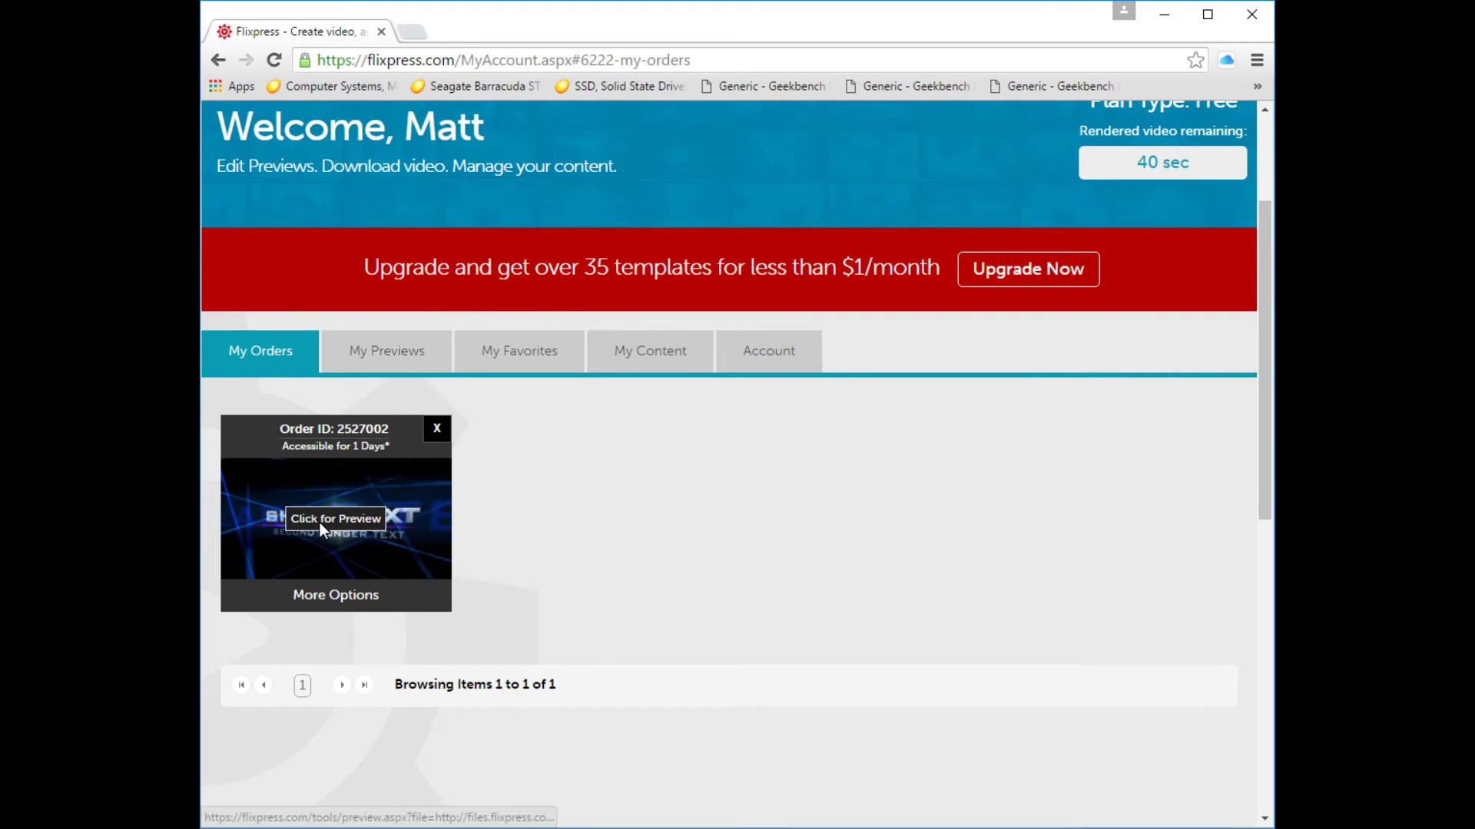
Watch the earlier order's video preview, then reload My Orders to check for the new order
left_click(321, 523)
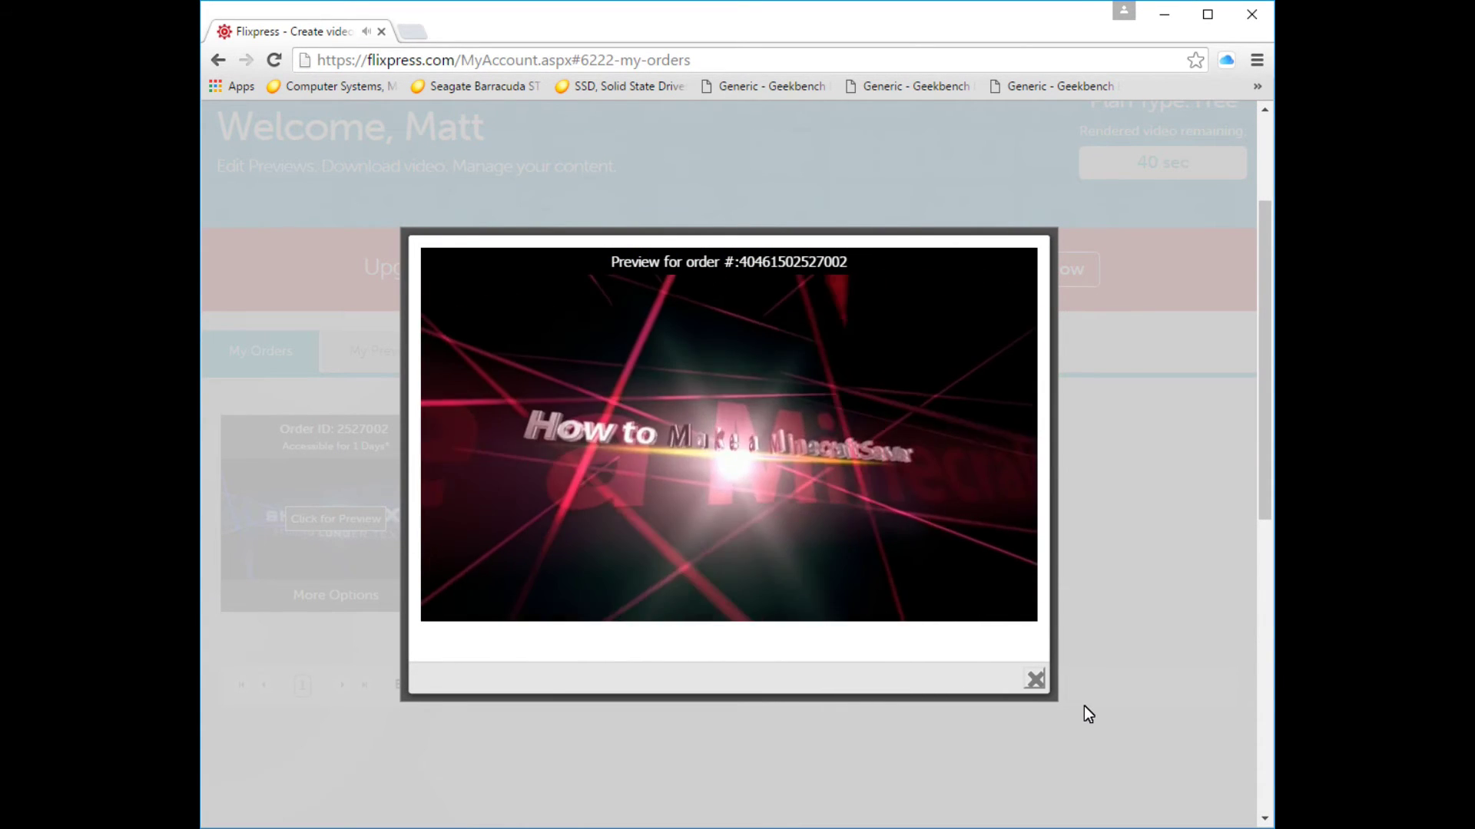
left_click(1034, 681)
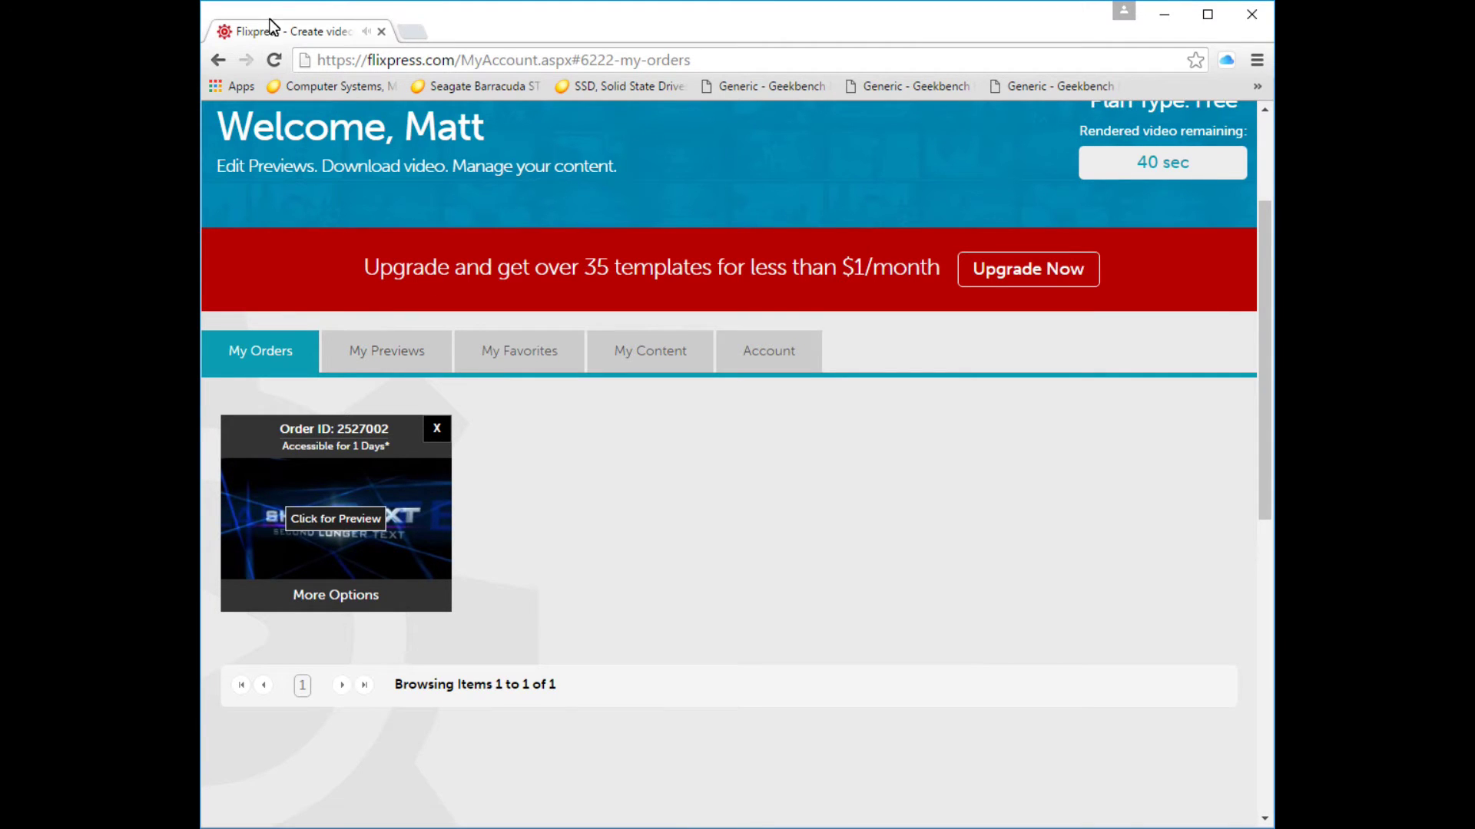
left_click(280, 62)
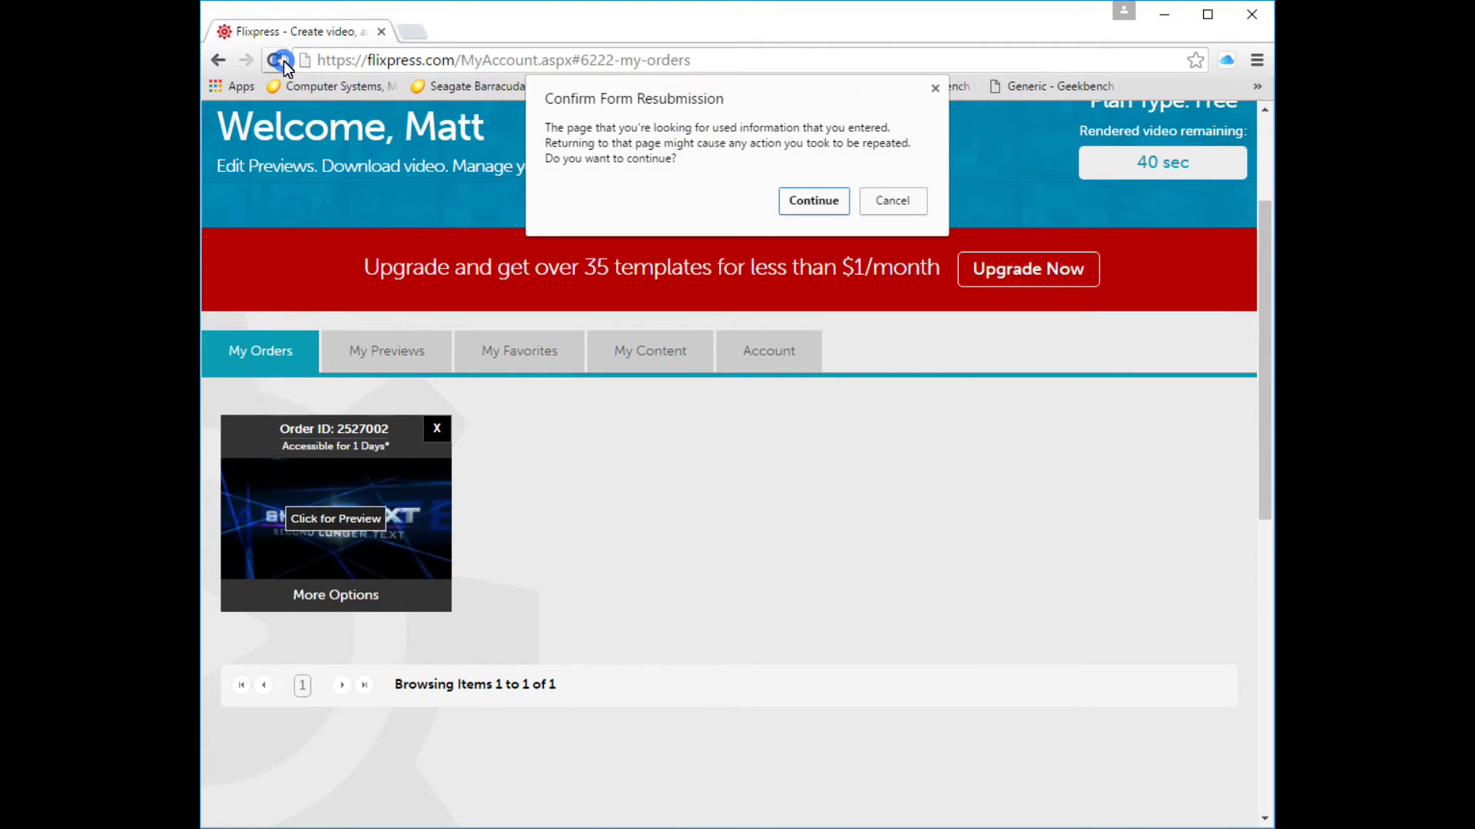
left_click(814, 202)
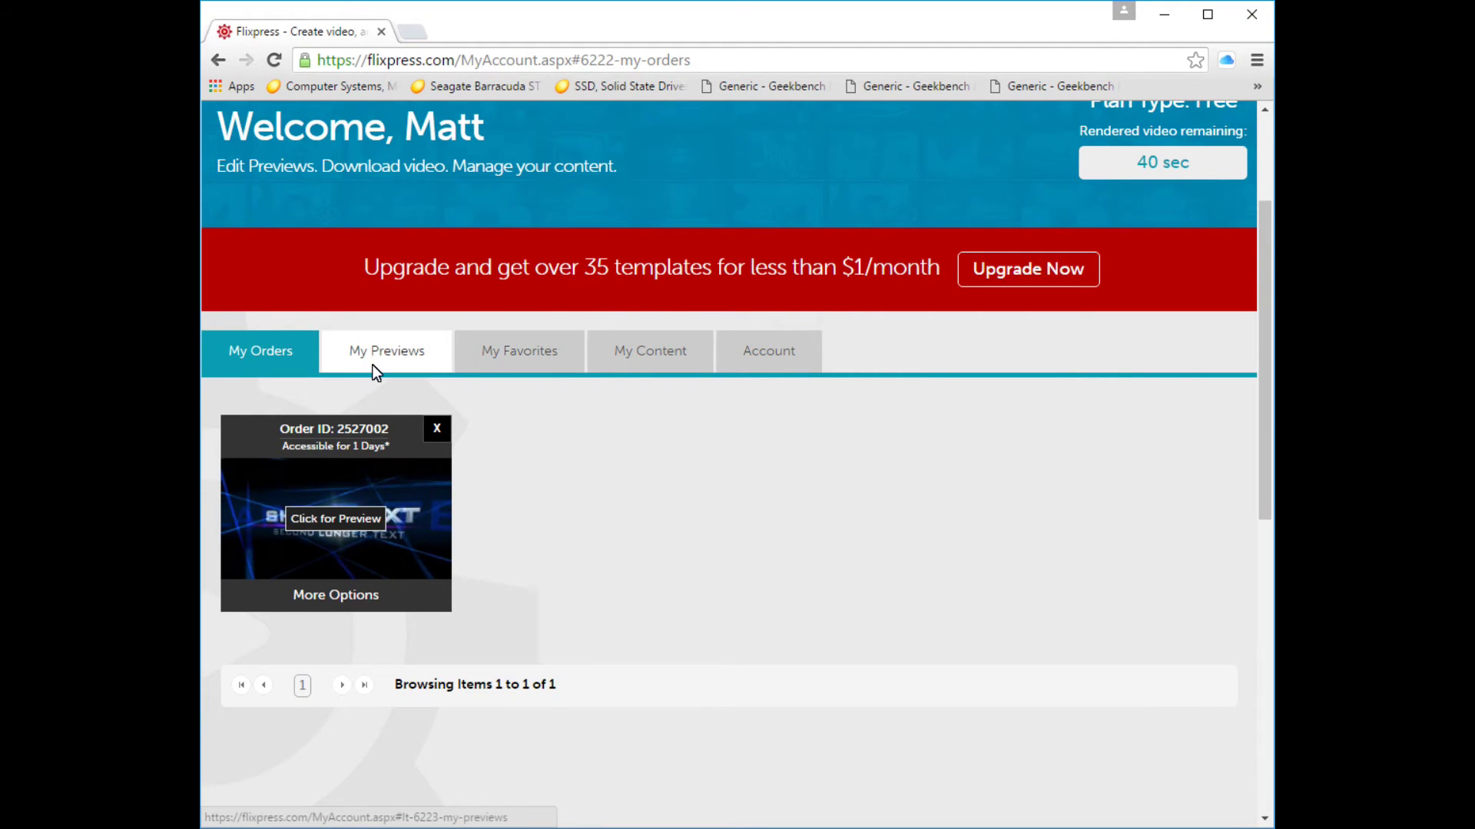
Order the first 'How to Use / Flixpress.com' preview from My Previews, blocking extra dialogs, then view My Orders
left_click(372, 364)
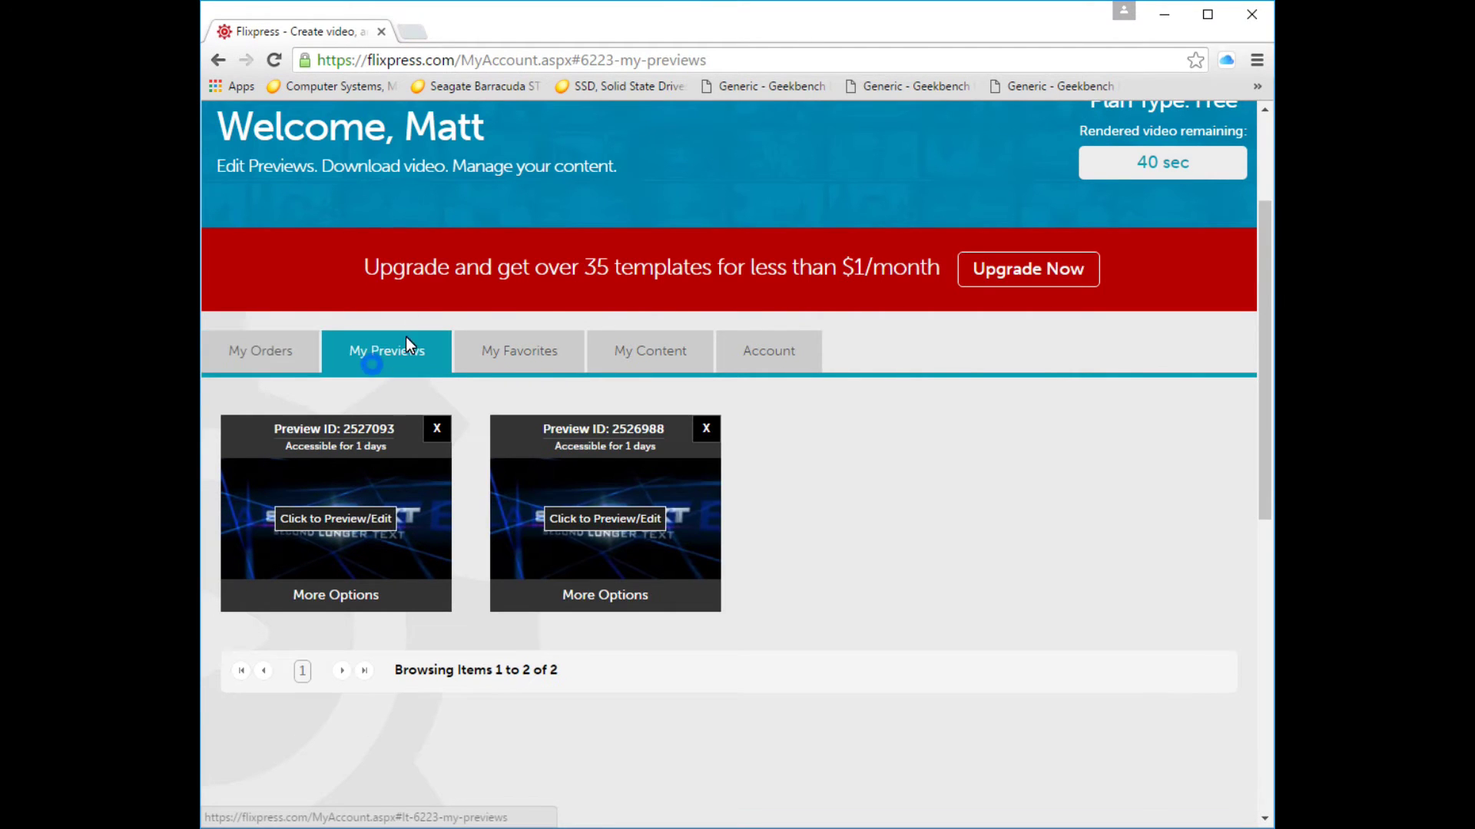
left_click(396, 509)
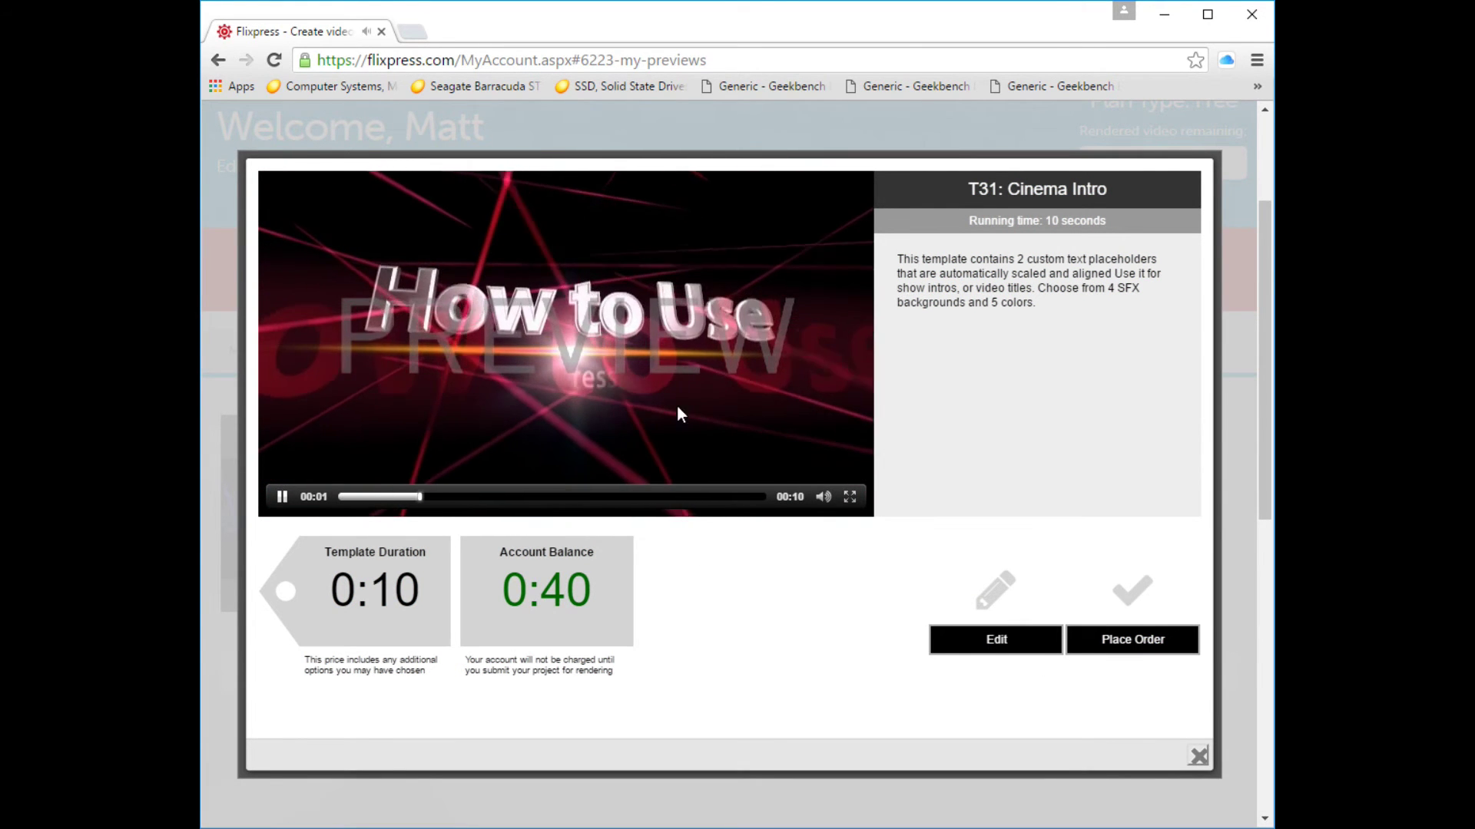
left_click(1103, 636)
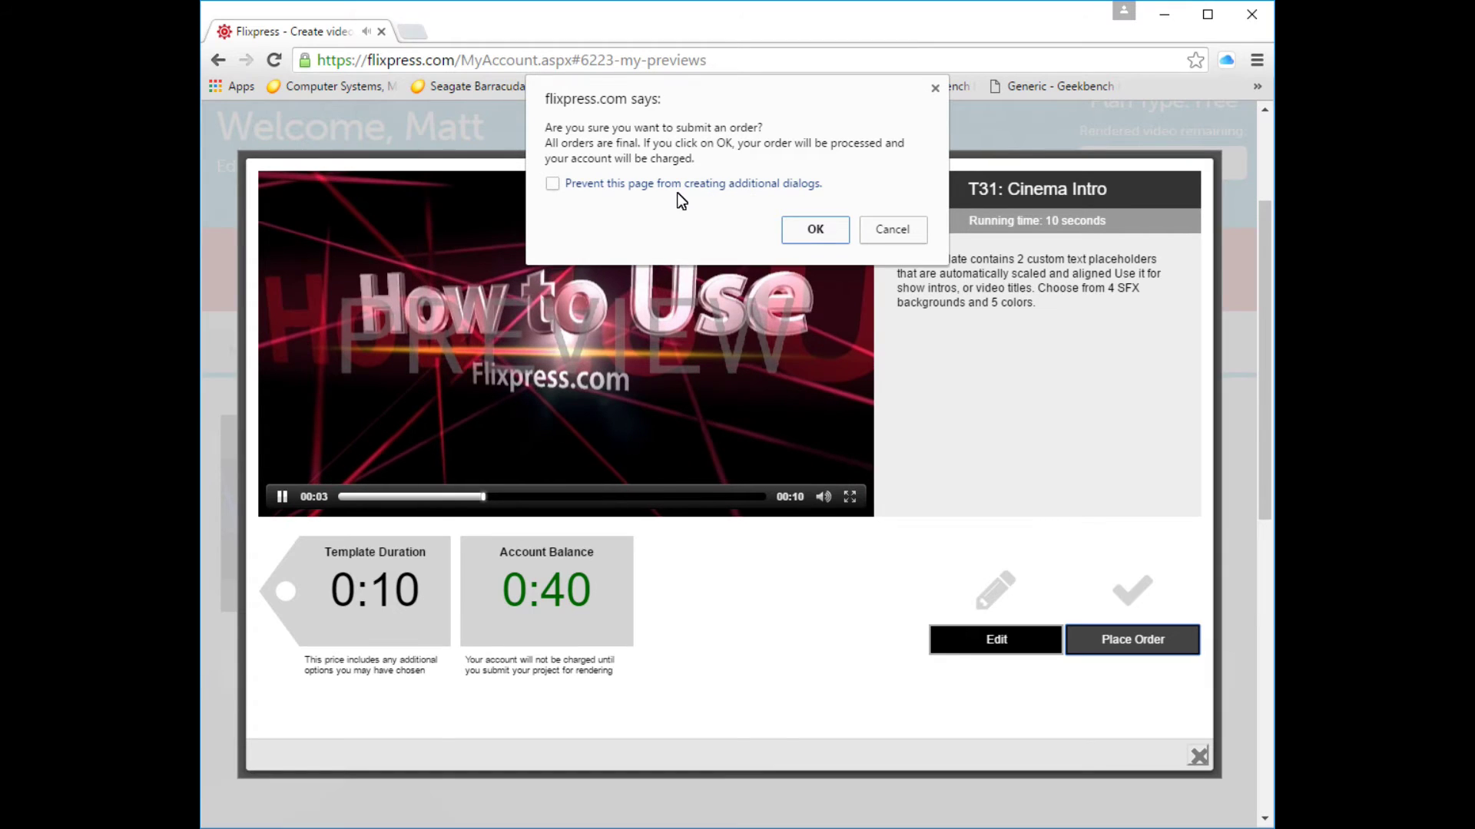
left_click(552, 183)
left_click(800, 236)
left_click(572, 188)
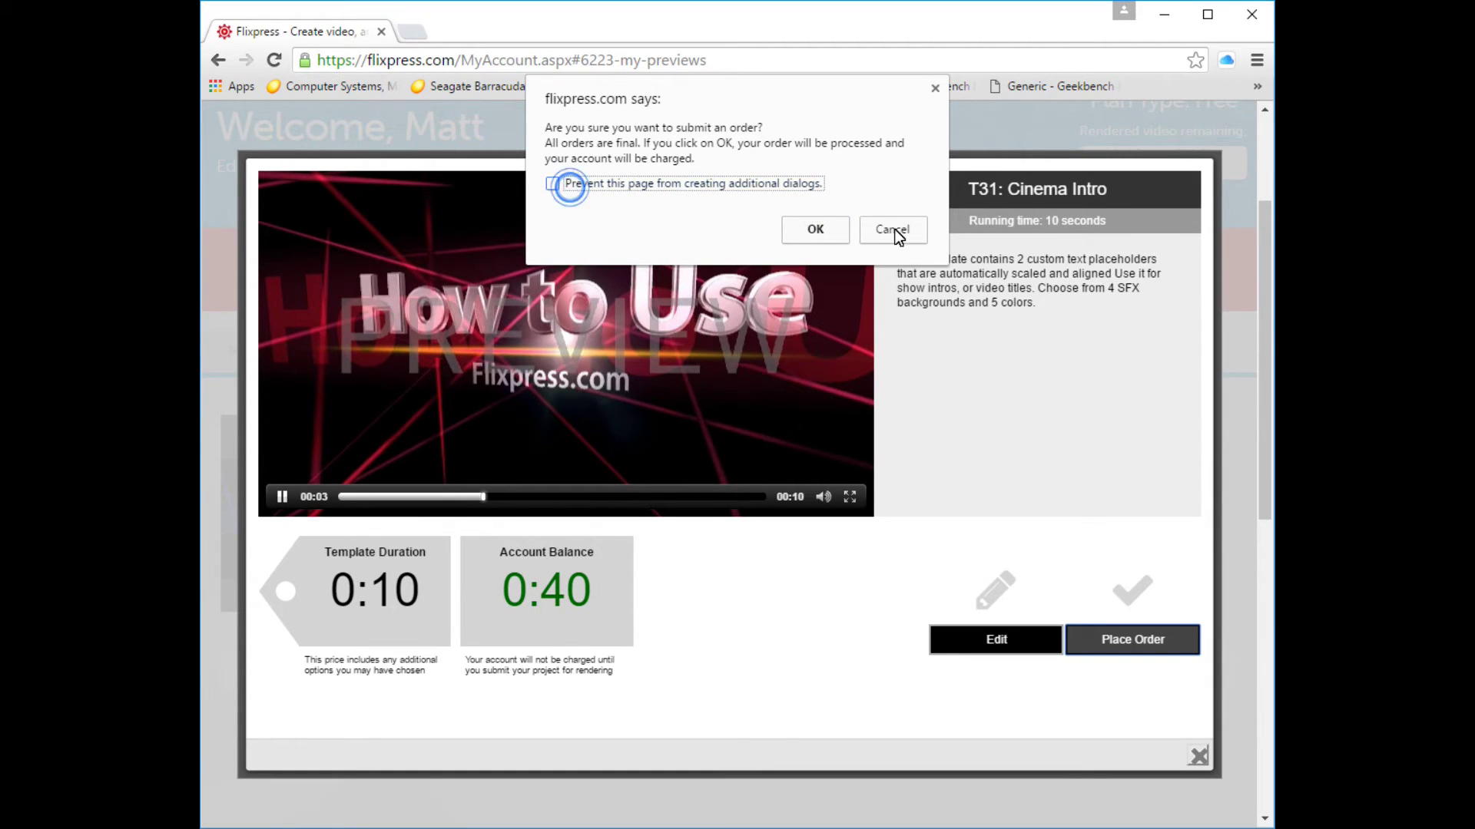
left_click(816, 223)
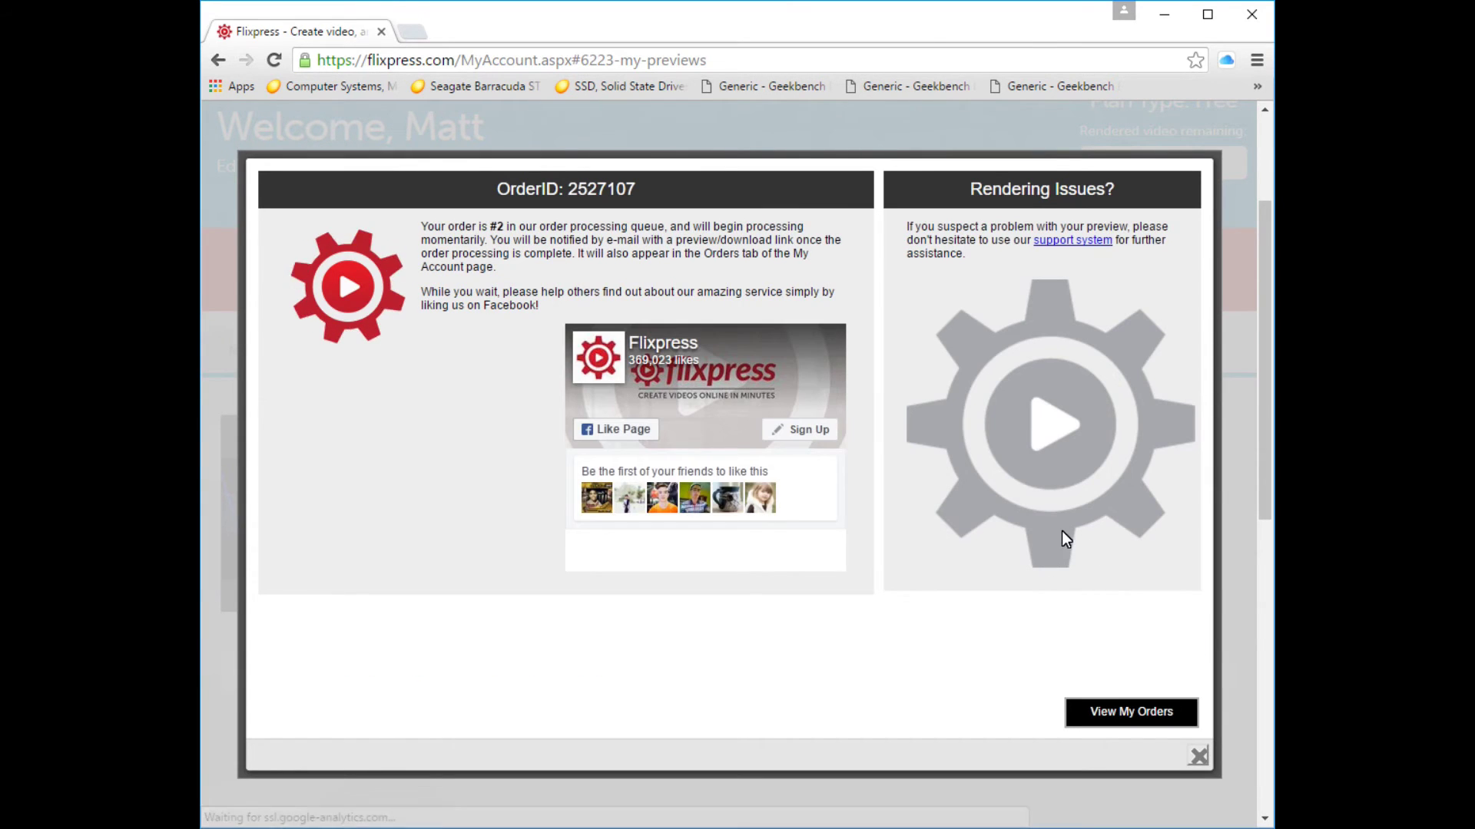
left_click(1092, 711)
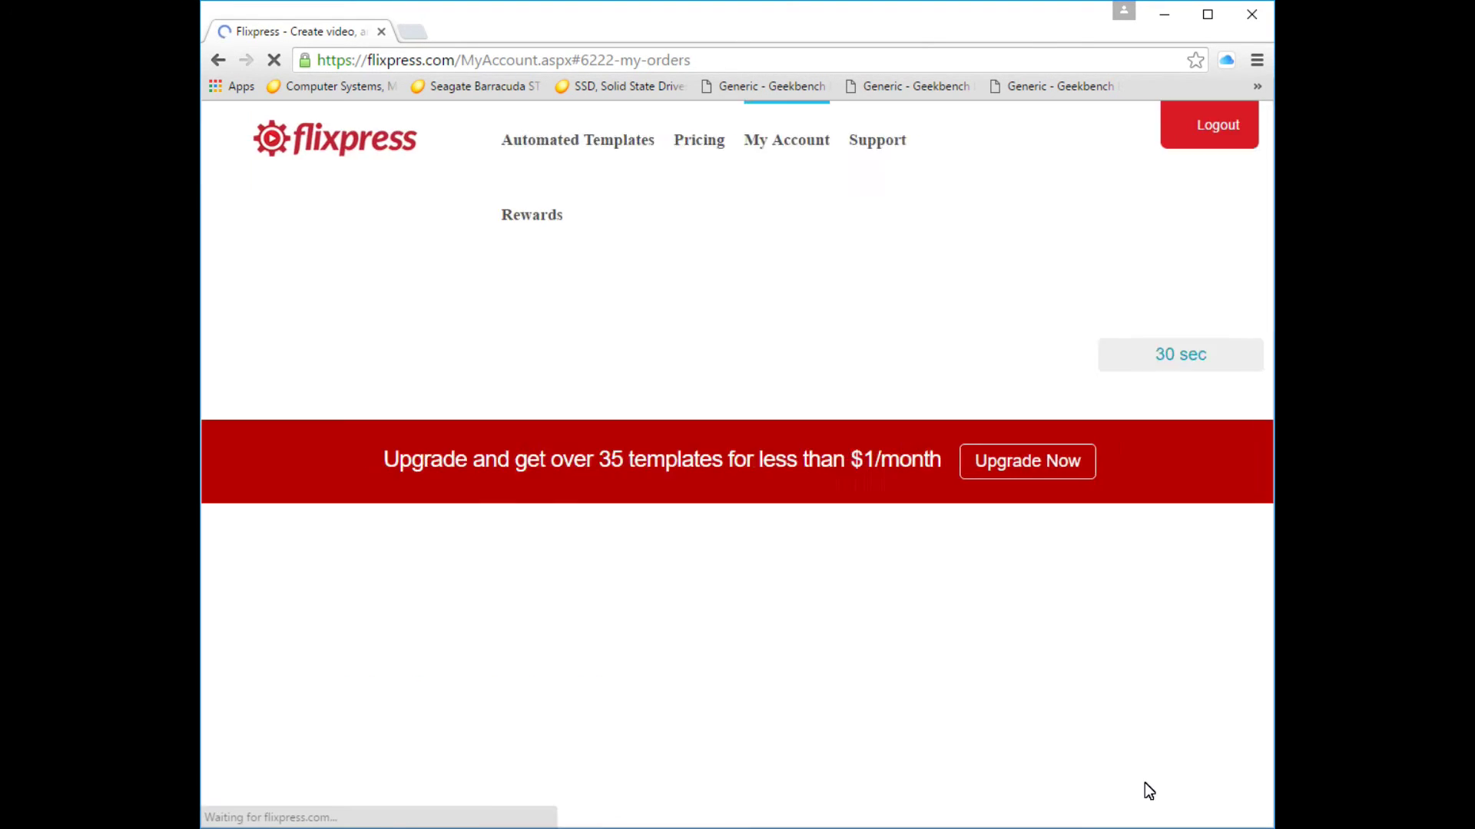
Preview the middle order's finished Cinema Intro video
scroll(748, 476, "down", 4)
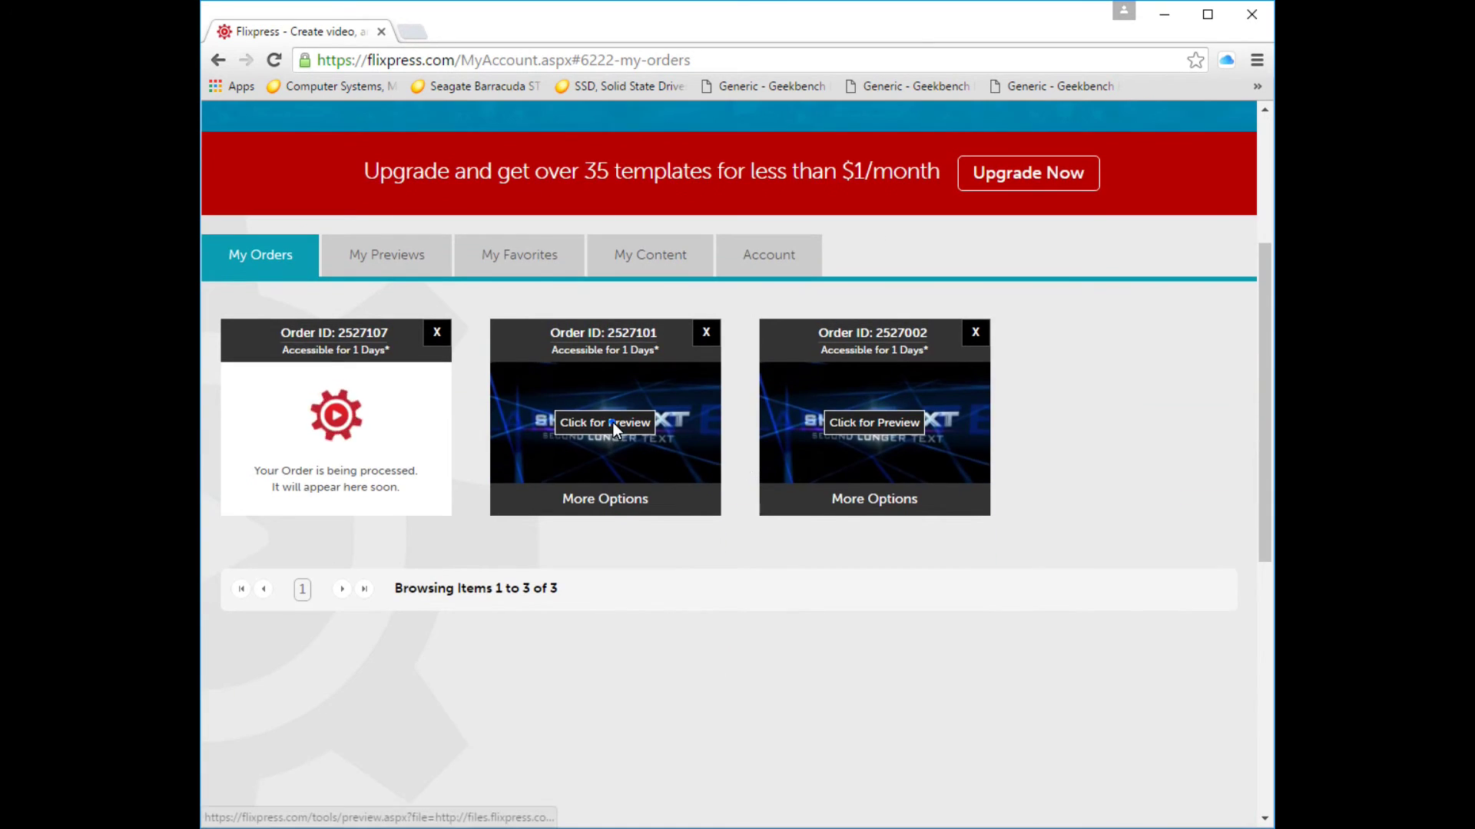
left_click(613, 422)
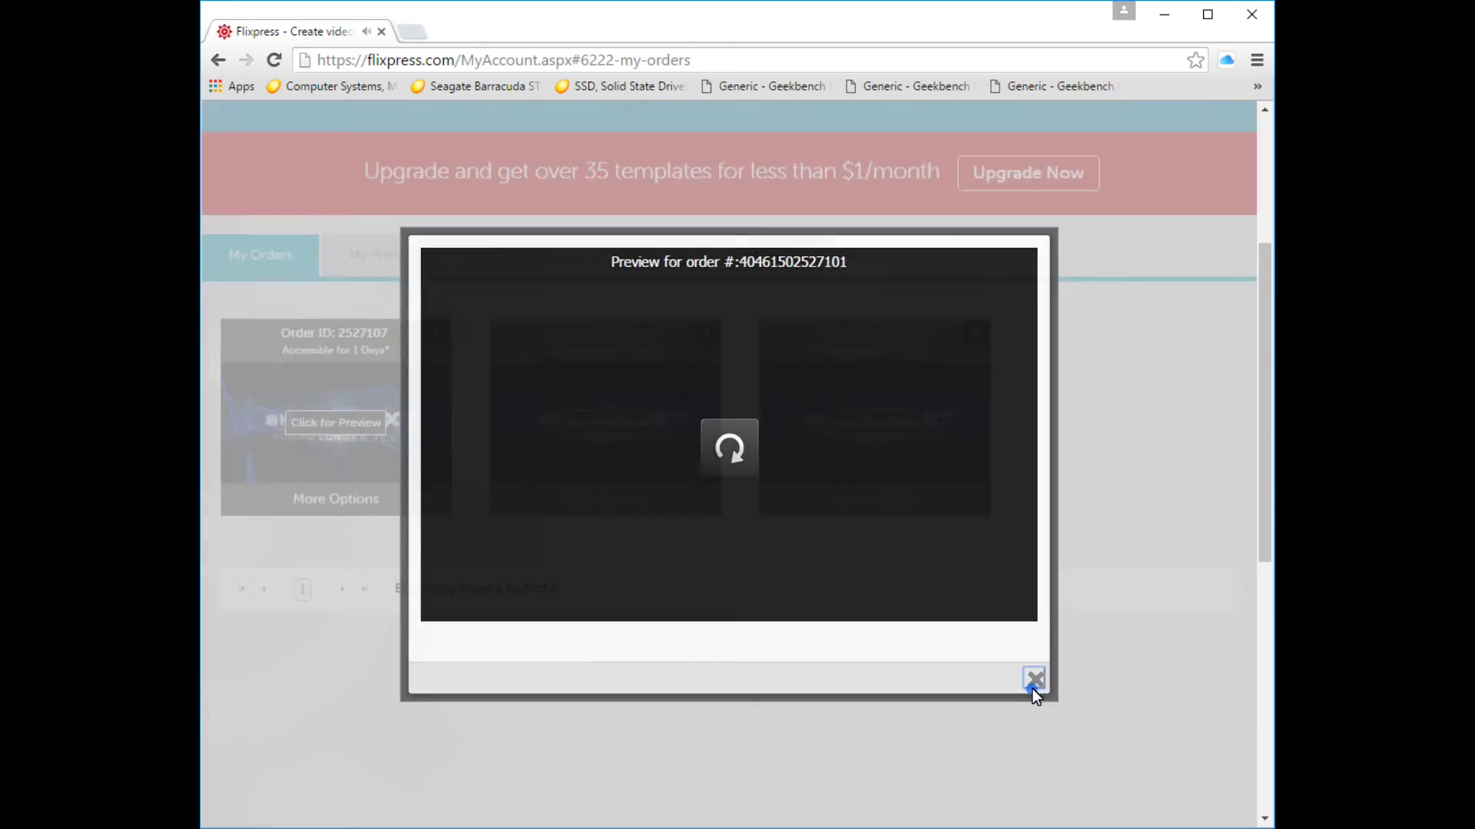
left_click(1034, 679)
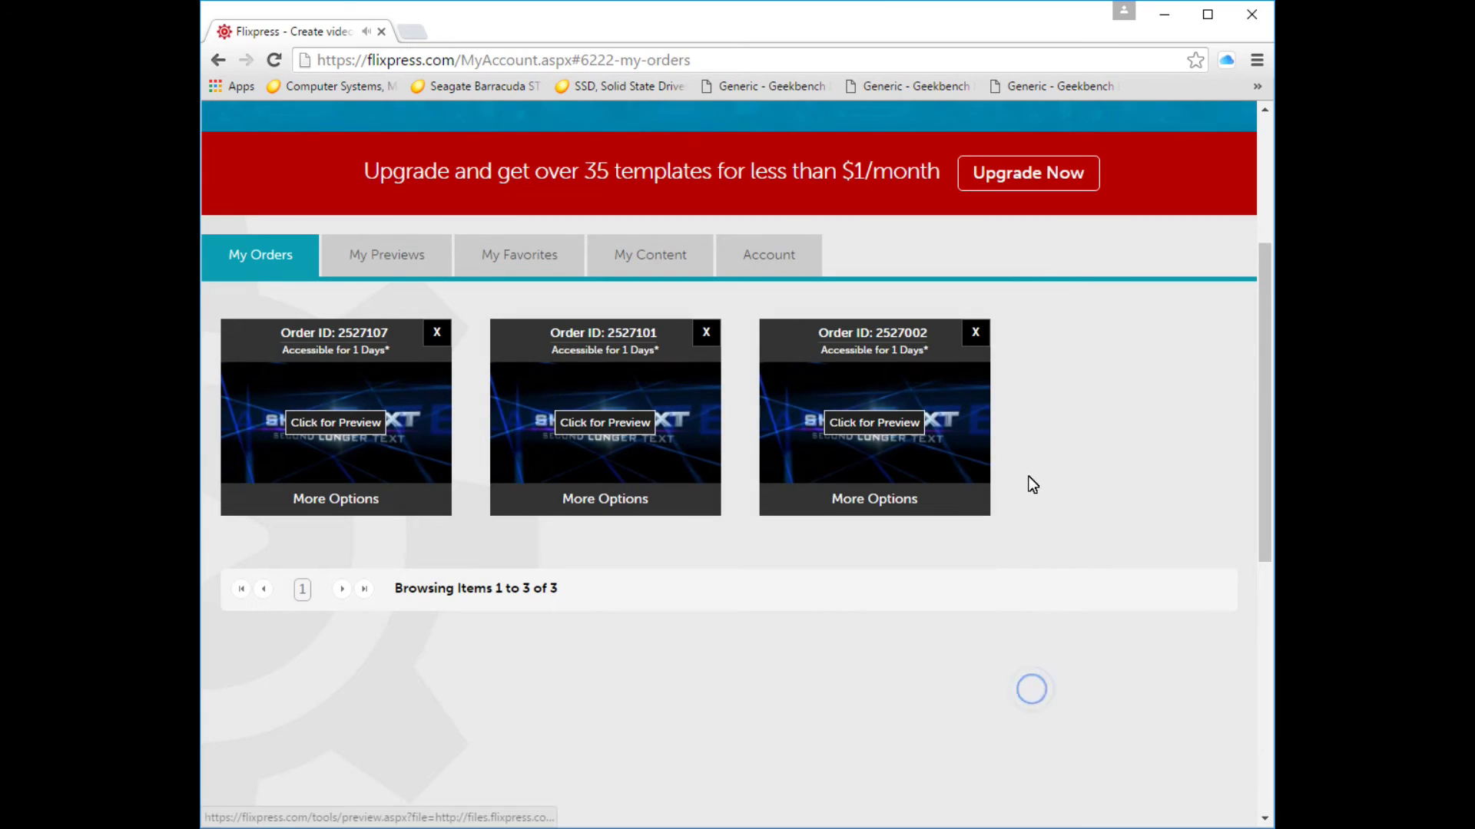
Download the middle order's video as MP4 in both SD and HD
left_click(611, 499)
scroll(611, 532, "down", 1)
left_click(619, 472)
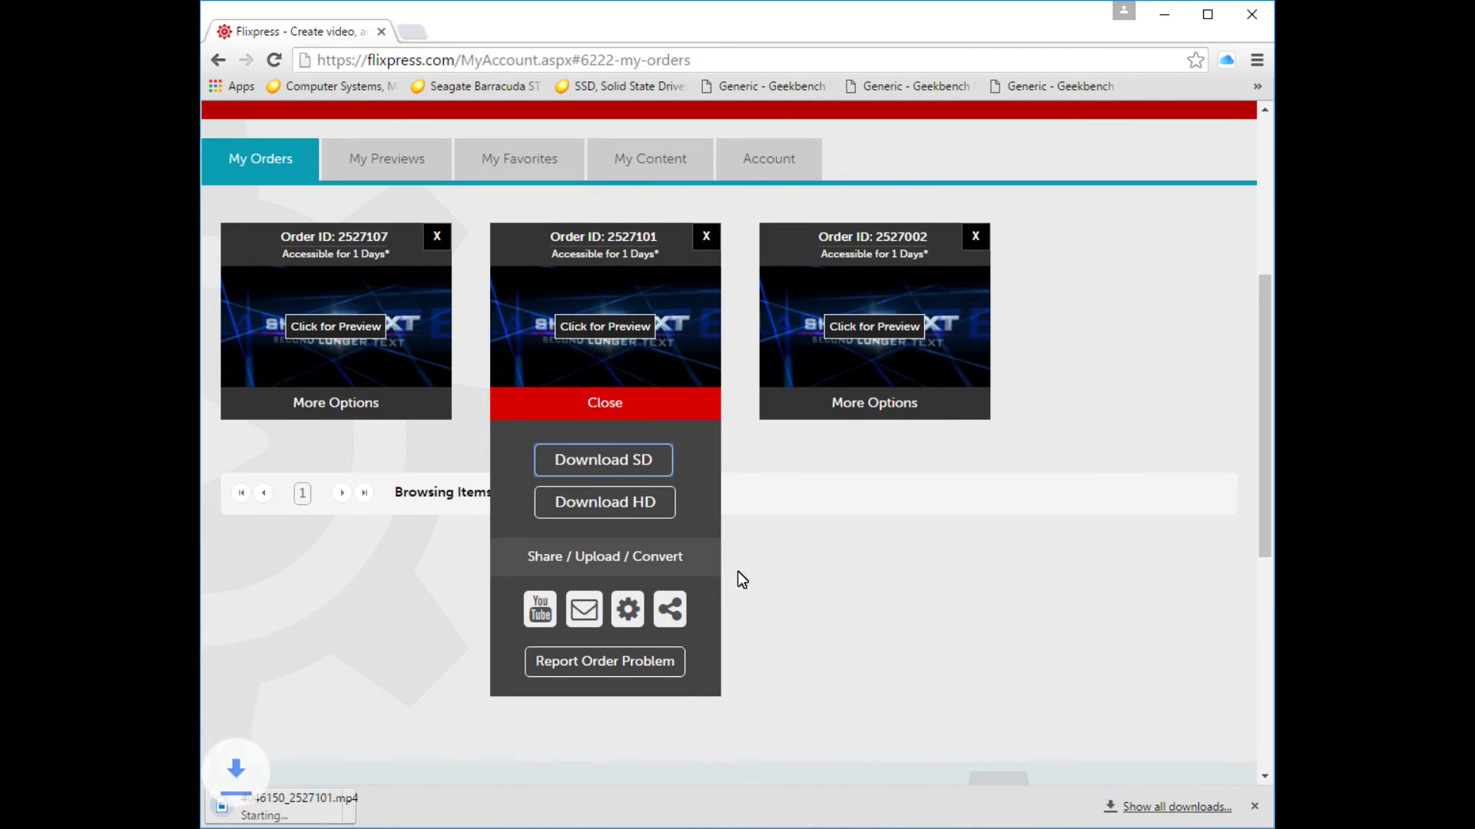
left_click(662, 504)
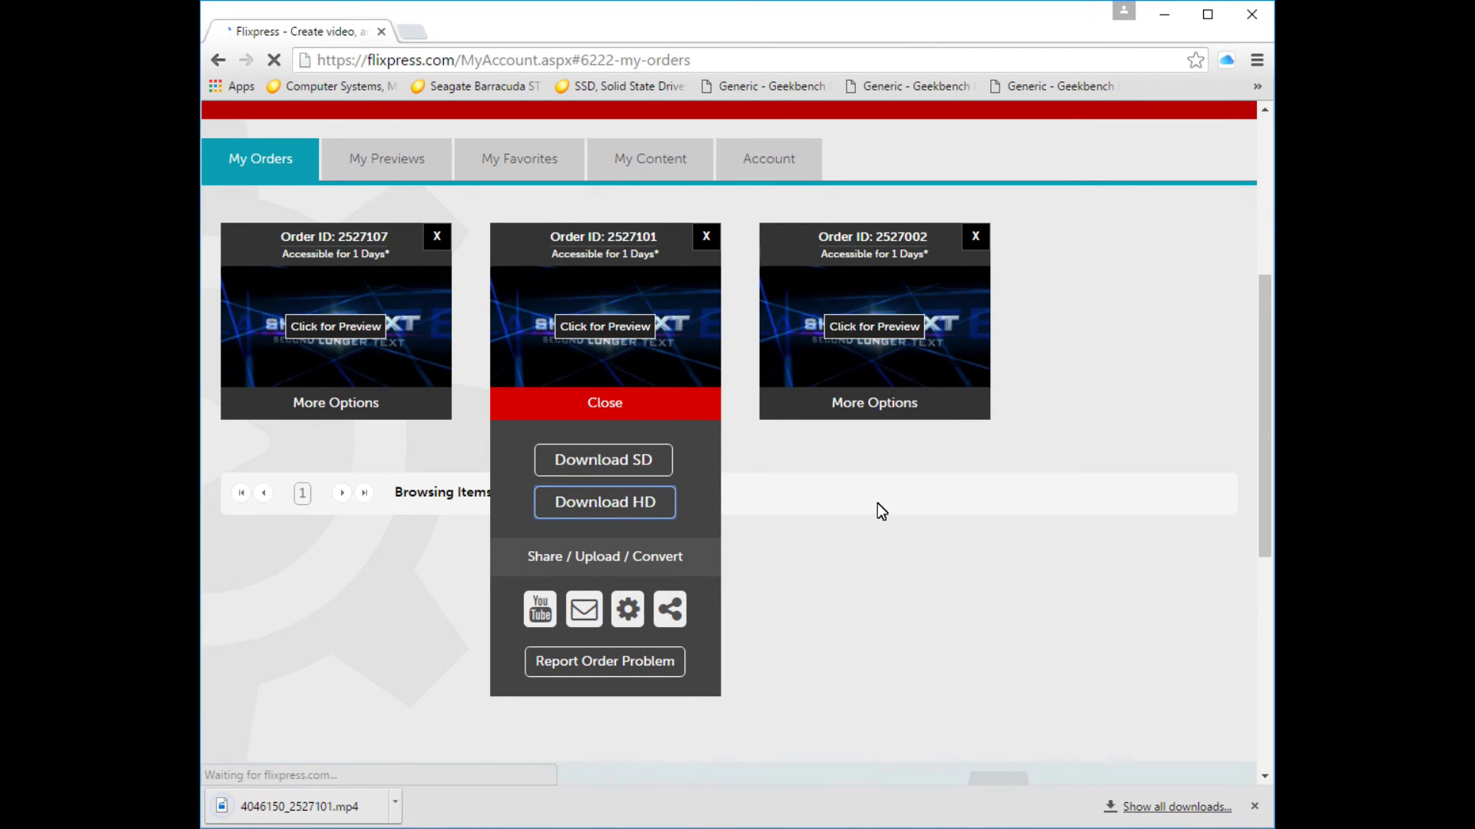
left_click(1063, 439)
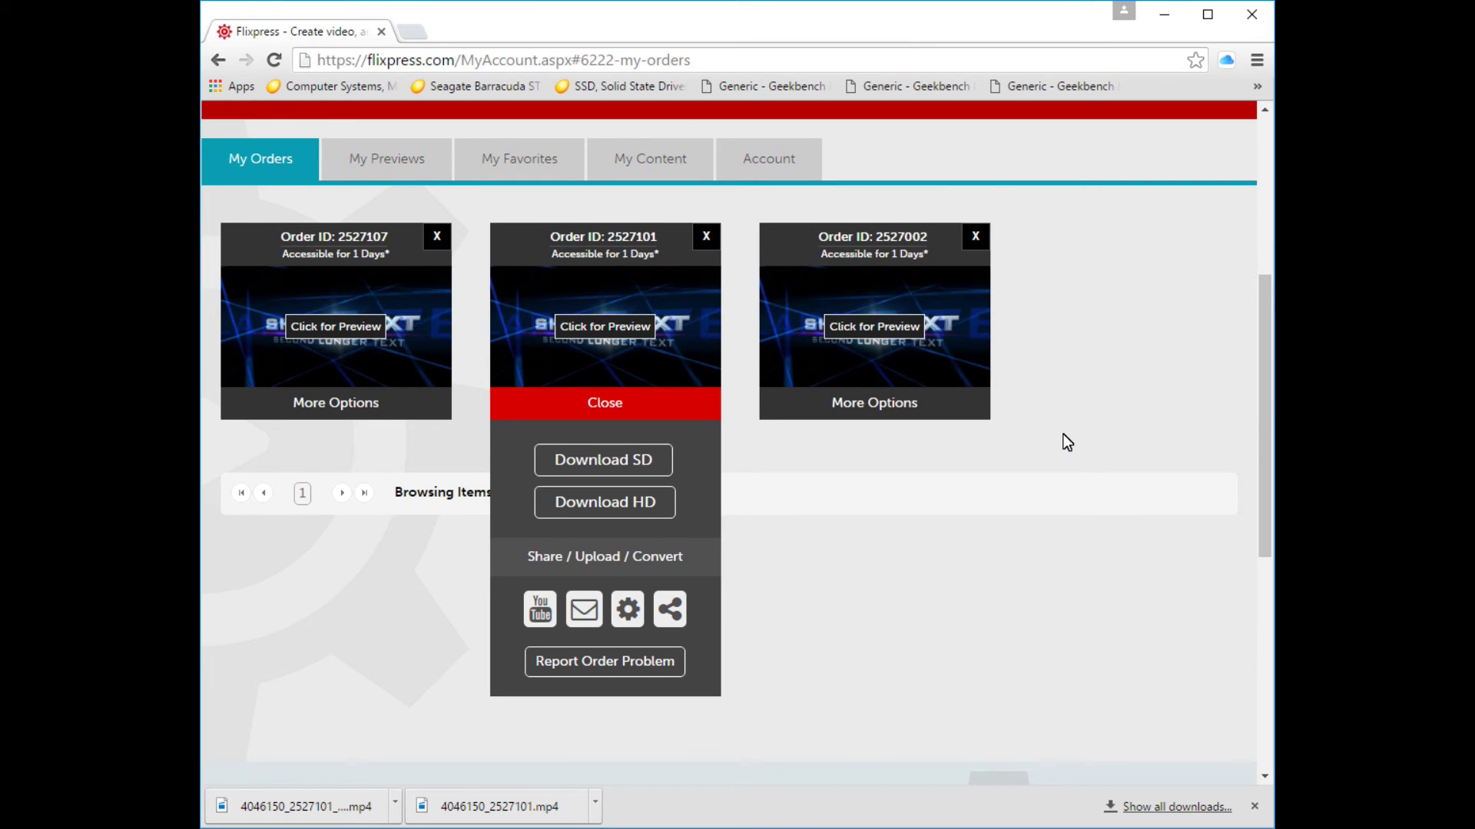
scroll(1037, 411, "up", 7)
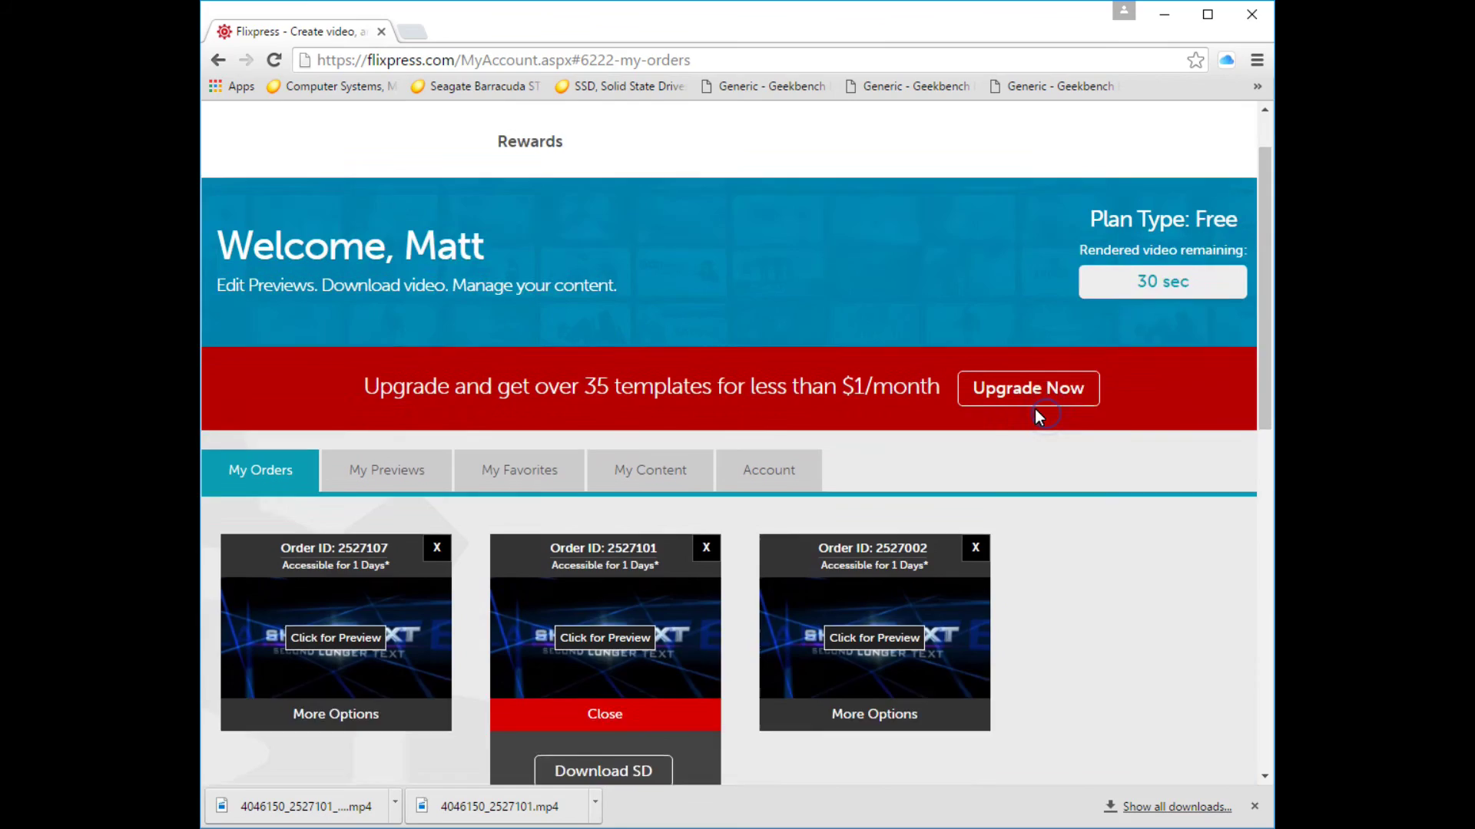
scroll(1029, 399, "down", 7)
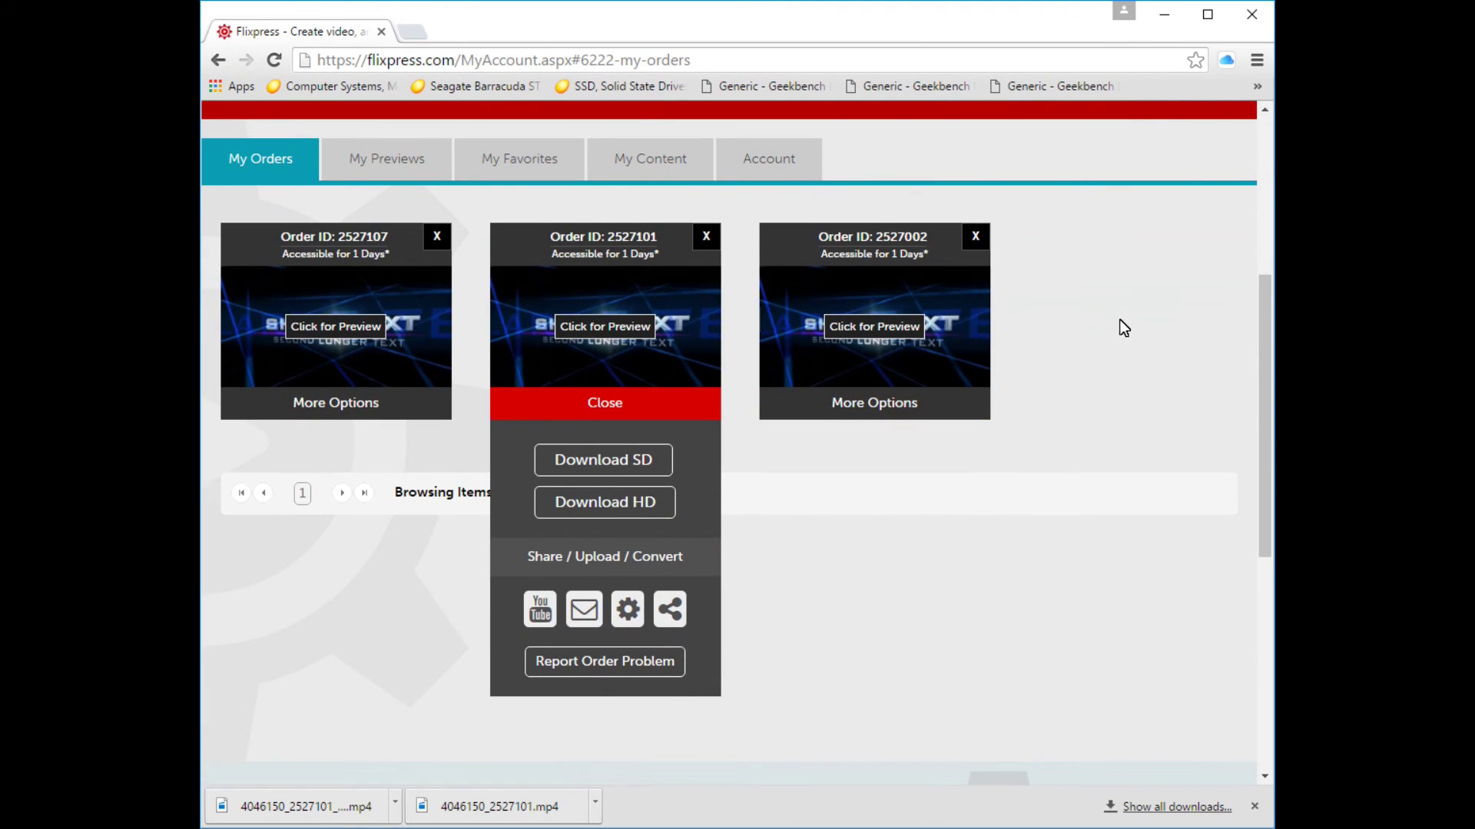
left_click(700, 239)
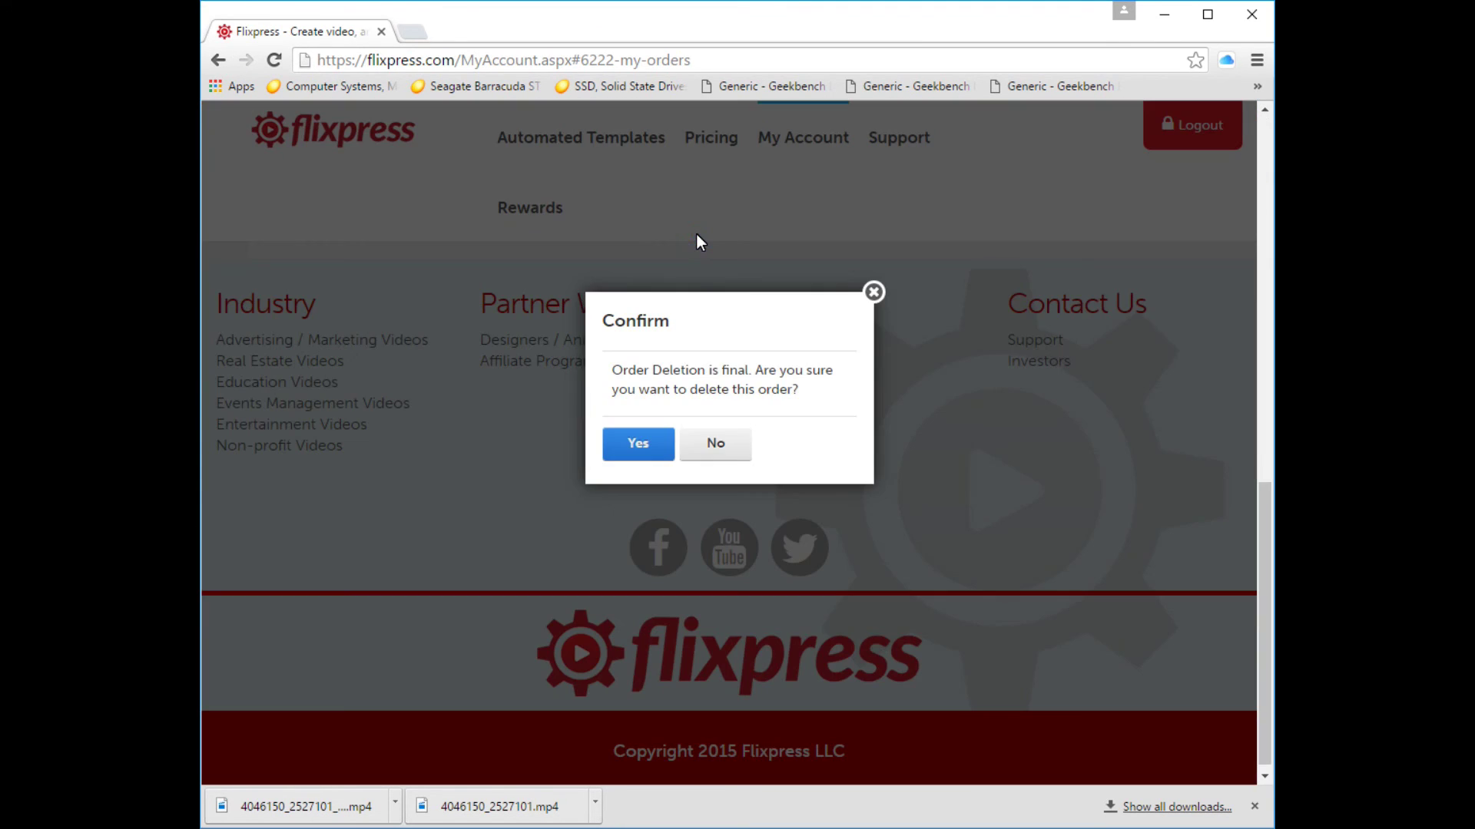
left_click(711, 453)
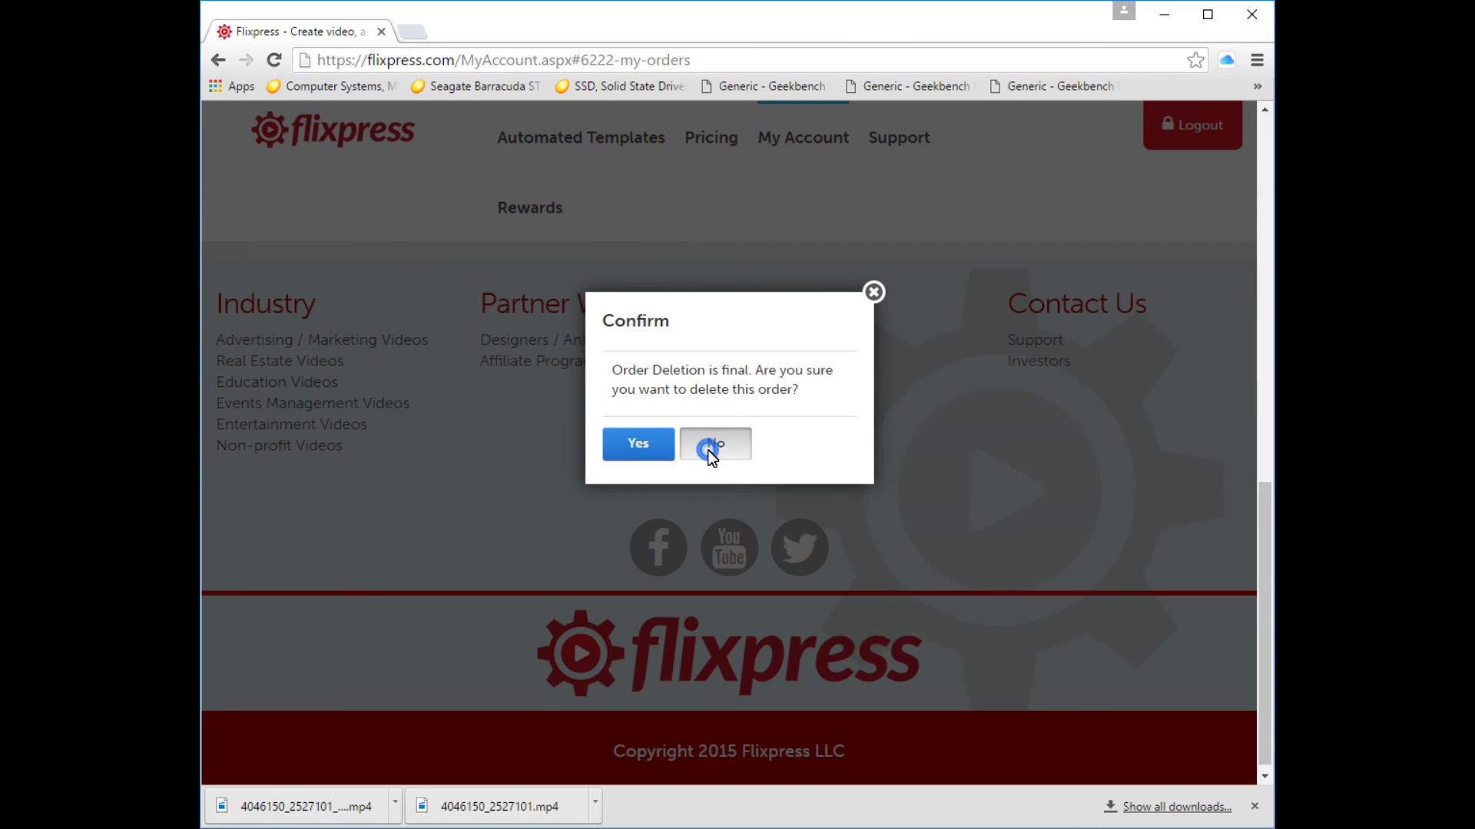